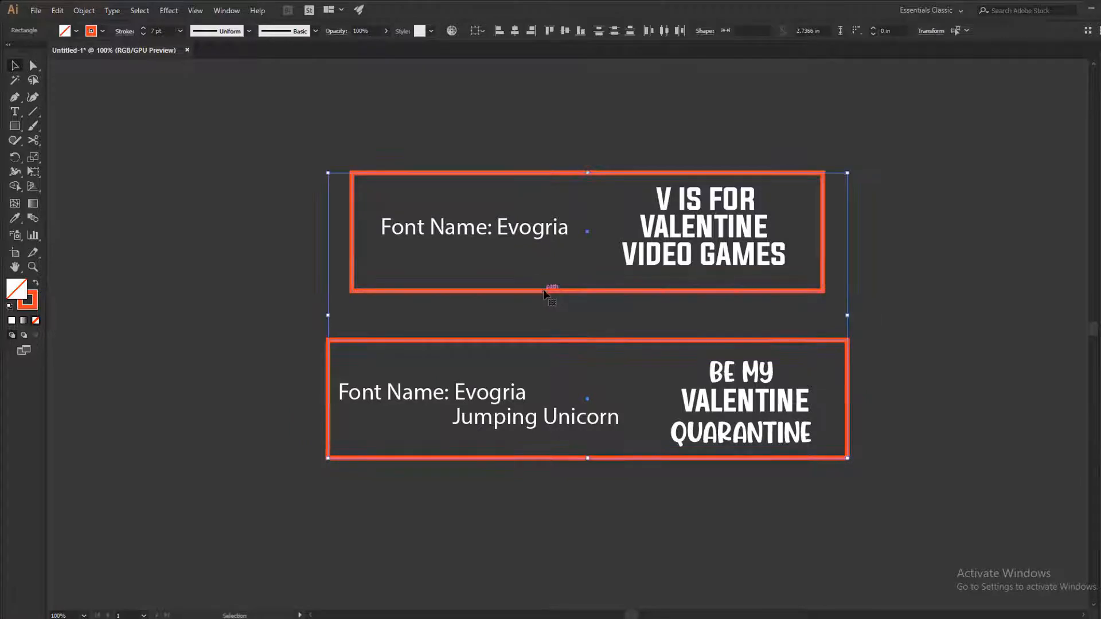
Step: Delete both orange frames and move the two headline text blocks away from their font labels
key("Delete")
left_click_drag(772, 366, 921, 453)
Step: Stack the Evogria and Evogria / Jumping Unicorn font labels together at the top of the canvas
left_click_drag(634, 441, 625, 95)
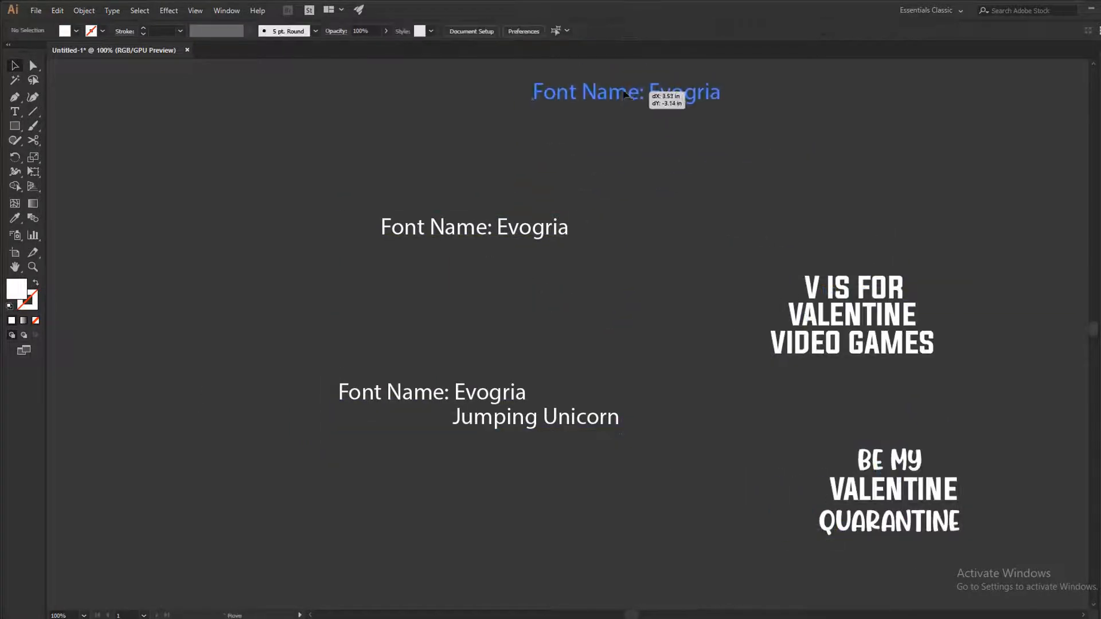
left_click_drag(508, 84, 500, 85)
left_click(538, 445)
left_click_drag(494, 393, 566, 111)
left_click(581, 191)
Step: Enlarge both headline blocks, placing V IS FOR VALENTINE VIDEO GAMES centrally and BE MY VALENTINE QUARANTINE at the canvas's upper right
left_click_drag(748, 245, 990, 580)
left_click_drag(885, 321, 635, 329)
left_click_drag(639, 450, 679, 565)
left_click_drag(667, 509, 969, 132)
left_click(882, 269)
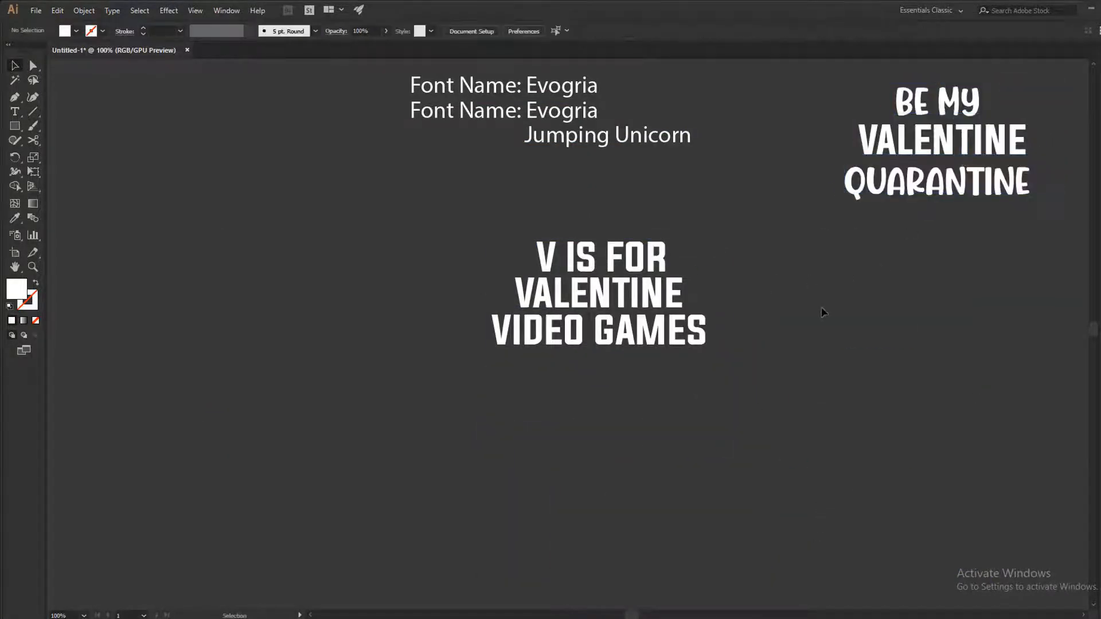
Step: Enlarge the V IS FOR VALENTINE VIDEO GAMES text to 81.75 pt and position it below the font labels
left_click_drag(703, 309, 740, 373)
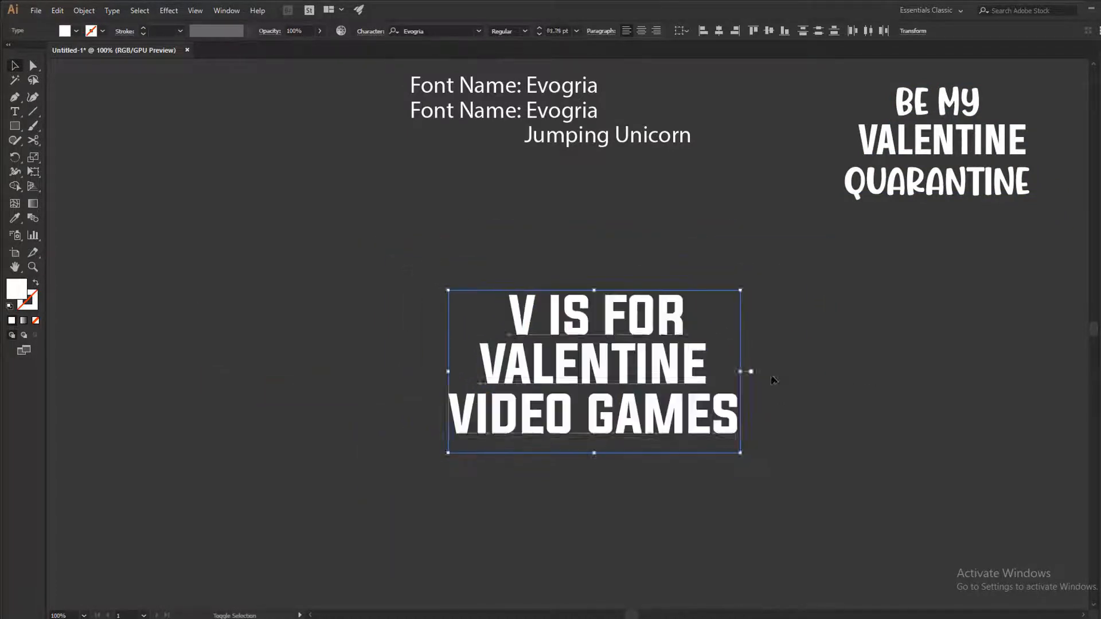
left_click(803, 385)
key("space")
mouse_move(805, 386)
left_mouse_down()
mouse_move(791, 377)
mouse_move(801, 386)
left_mouse_up()
left_click(665, 316)
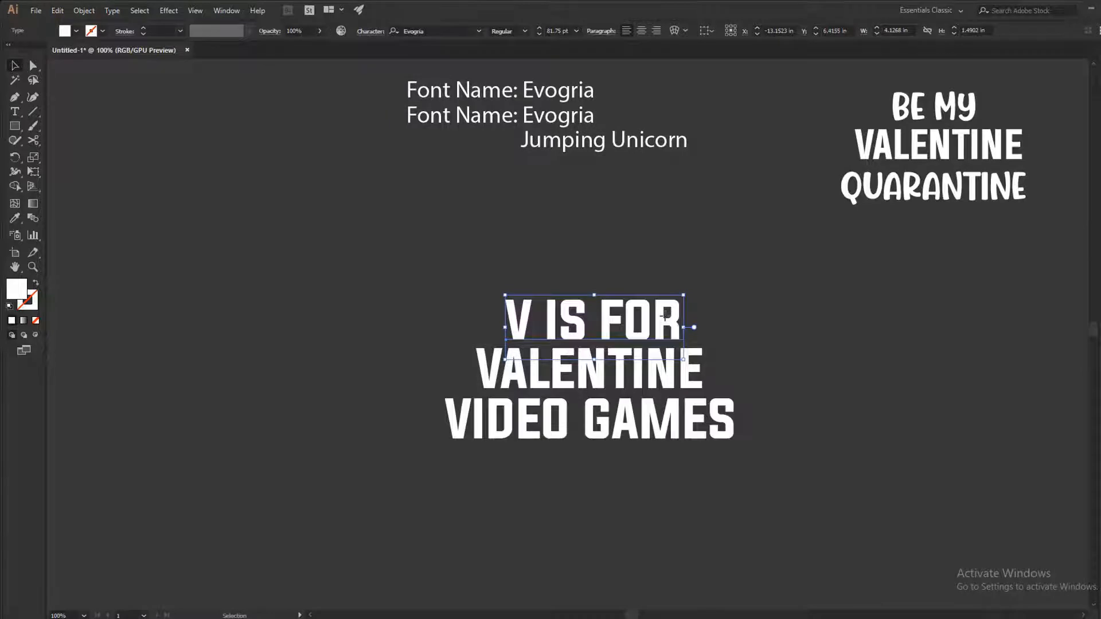
left_click(700, 454)
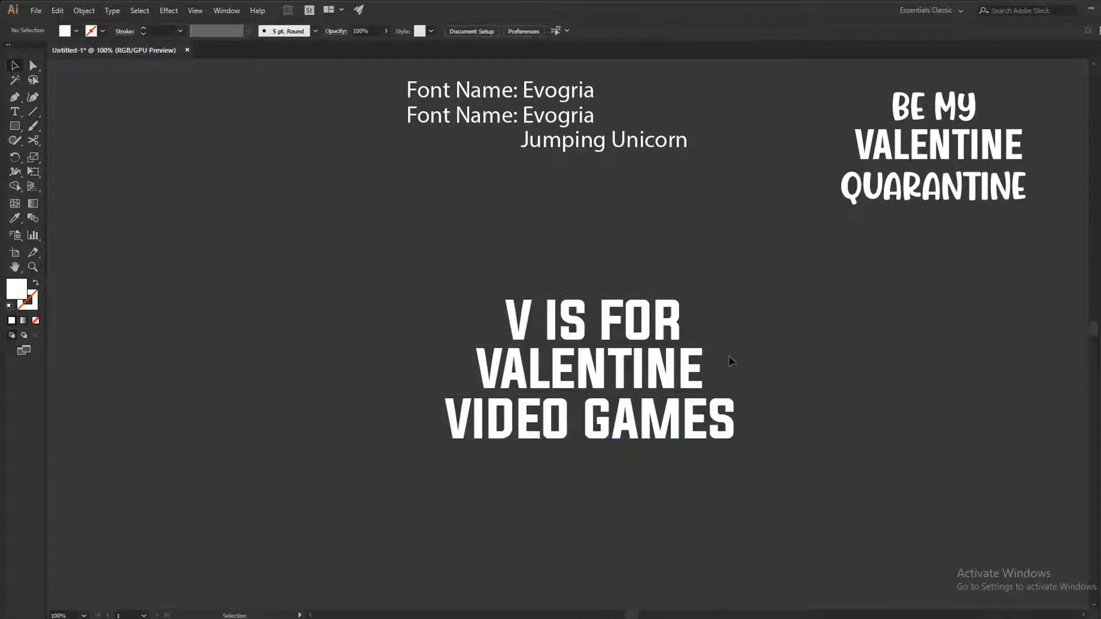
Step: Draw a white circle about 4.19 in wide beside the text and a horizontal bar about 5.25 by 0.38 in above it
left_click(56, 153)
left_click_drag(760, 321, 941, 503)
left_click(221, 262, "ctrl")
left_click(67, 127)
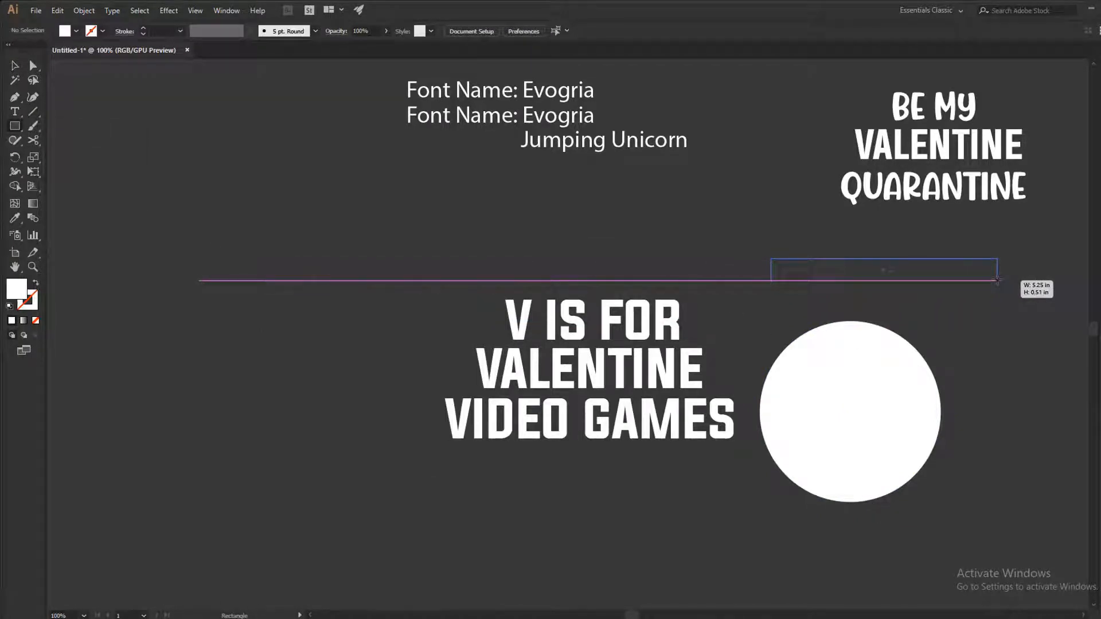
left_click_drag(997, 279, 998, 279)
left_click_drag(884, 259, 886, 262)
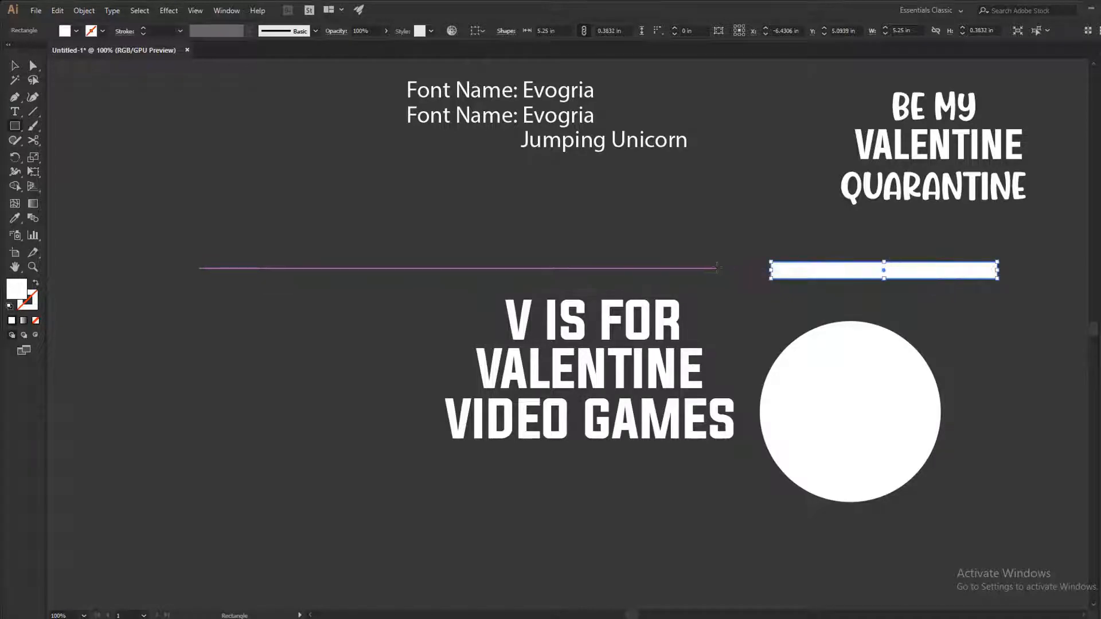
Step: Resize the bar to about 0.45 in high, place it across the circle's top, and duplicate it downward into seven evenly spaced bars
key("v")
left_click_drag(829, 310, 860, 327)
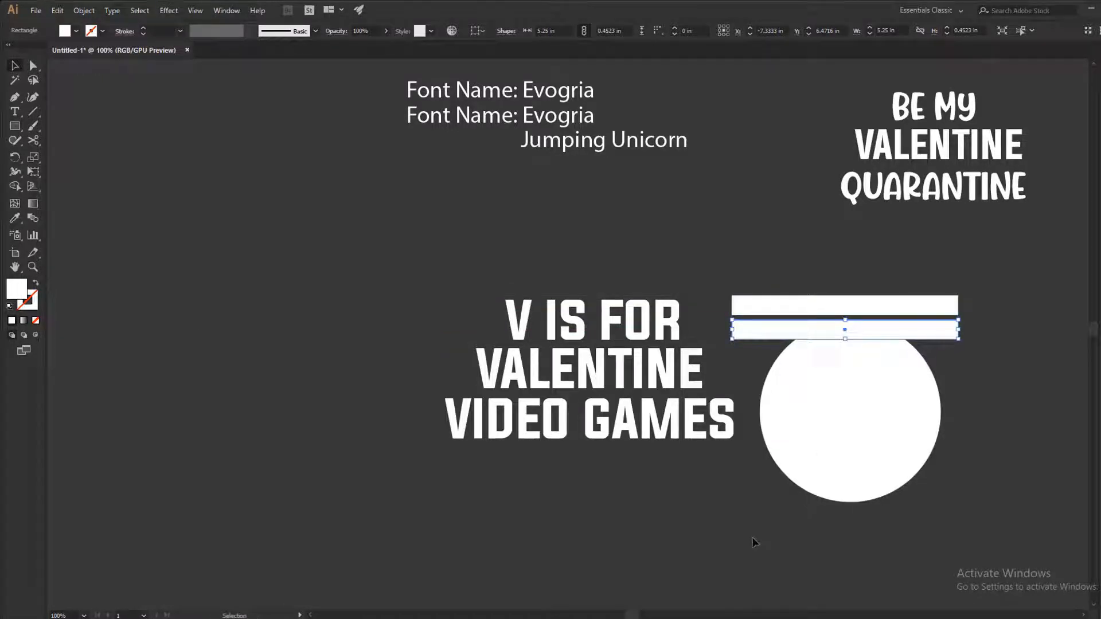
key("ctrl+d")
key("ctrl+d")
key("ctrl+d")
key("ctrl+d")
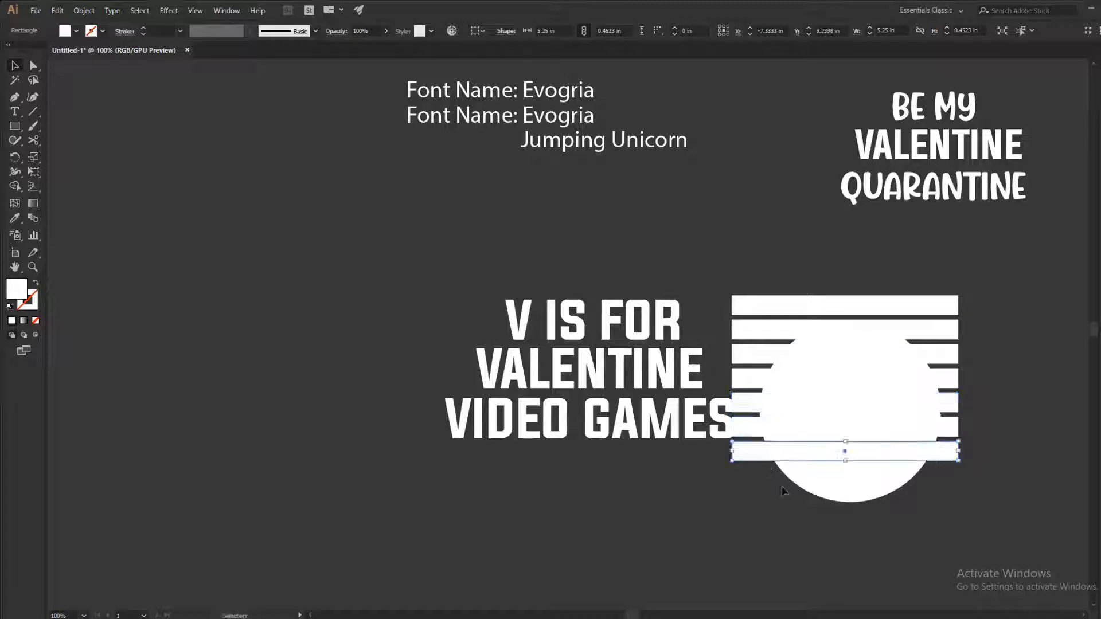
Step: Fill the circle with yellow and bring it in front of the white bars
left_click(812, 487)
left_click(76, 31)
left_click(61, 70)
left_click(909, 498)
right_click(879, 494)
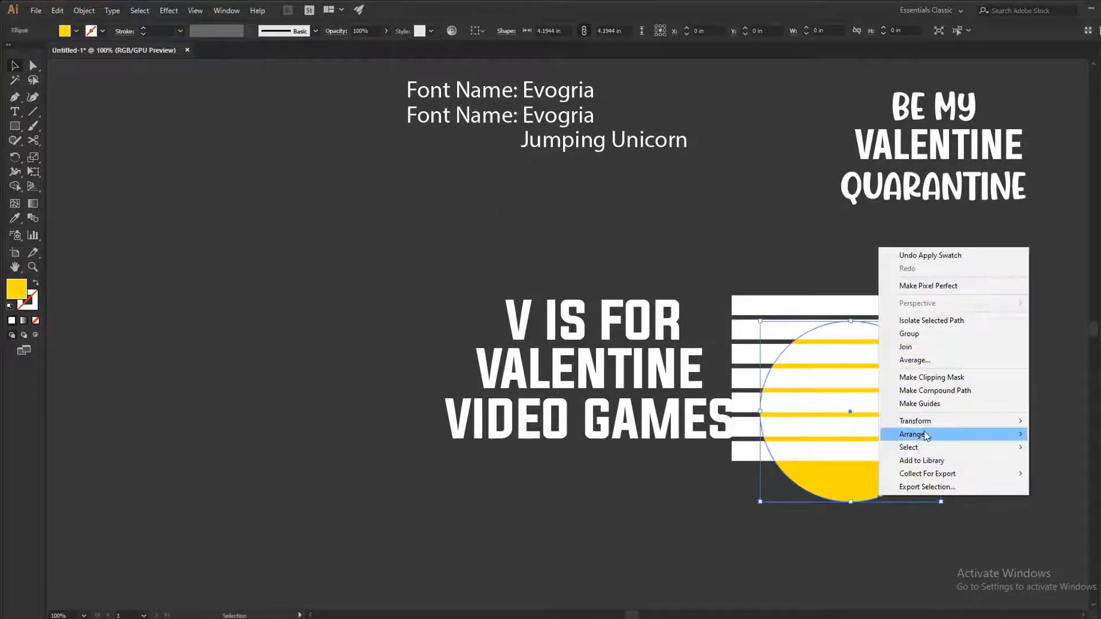
mouse_move(925, 434)
left_click(803, 434)
Step: Group the white bars and align the yellow circle to their centre
left_click_drag(973, 475, 947, 291)
right_click(944, 305)
left_click(964, 377)
left_click(961, 475)
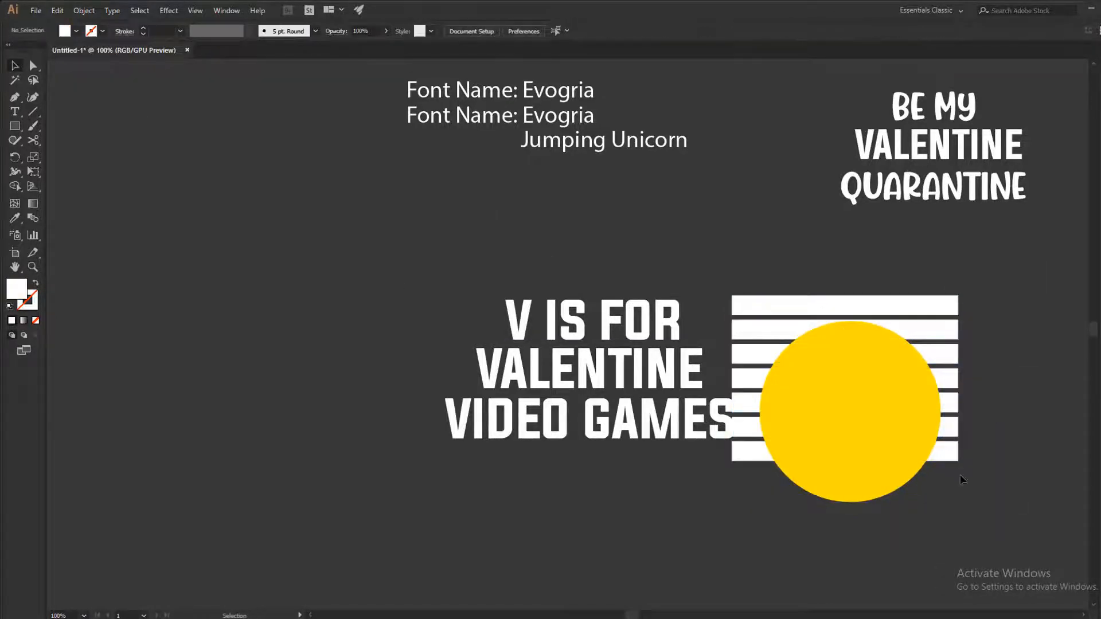
left_click_drag(963, 479, 940, 321)
left_click(564, 31)
left_click(651, 171)
Step: Ungroup the bars and add an eighth one below by repeating the duplication
left_click(945, 311)
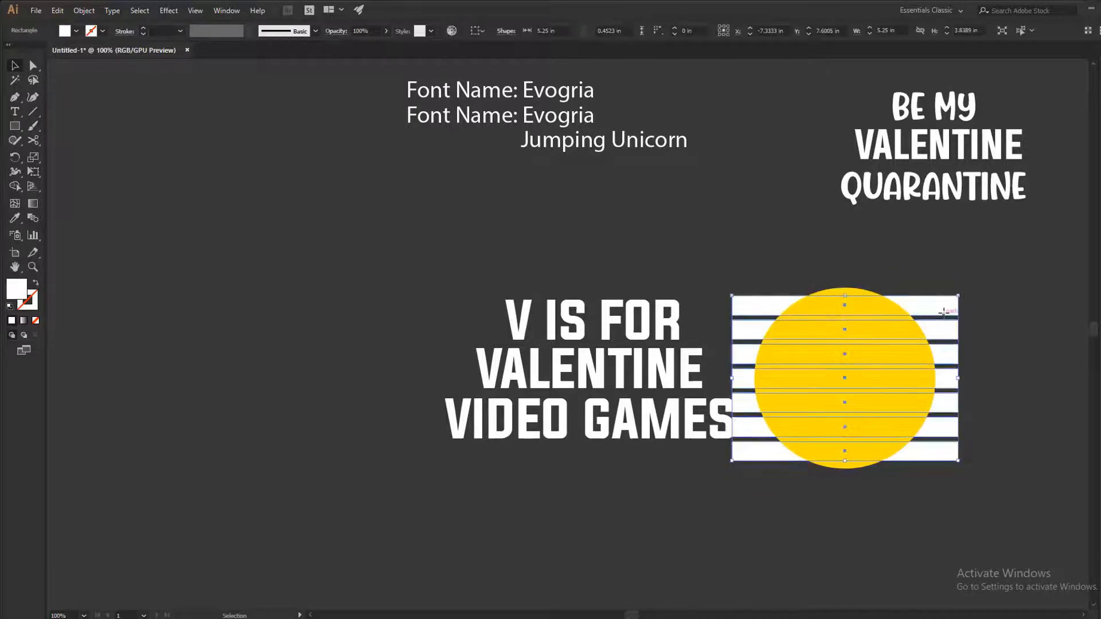
right_click(943, 311)
left_click(997, 414)
left_click(998, 442)
left_click(941, 455)
key("ctrl+d")
Step: Group the eight bars and centre the yellow circle vertically on them
left_click_drag(988, 499, 948, 281)
left_click(901, 354, "shift")
key("ctrl+g")
left_click(902, 370)
left_click(944, 364, "shift")
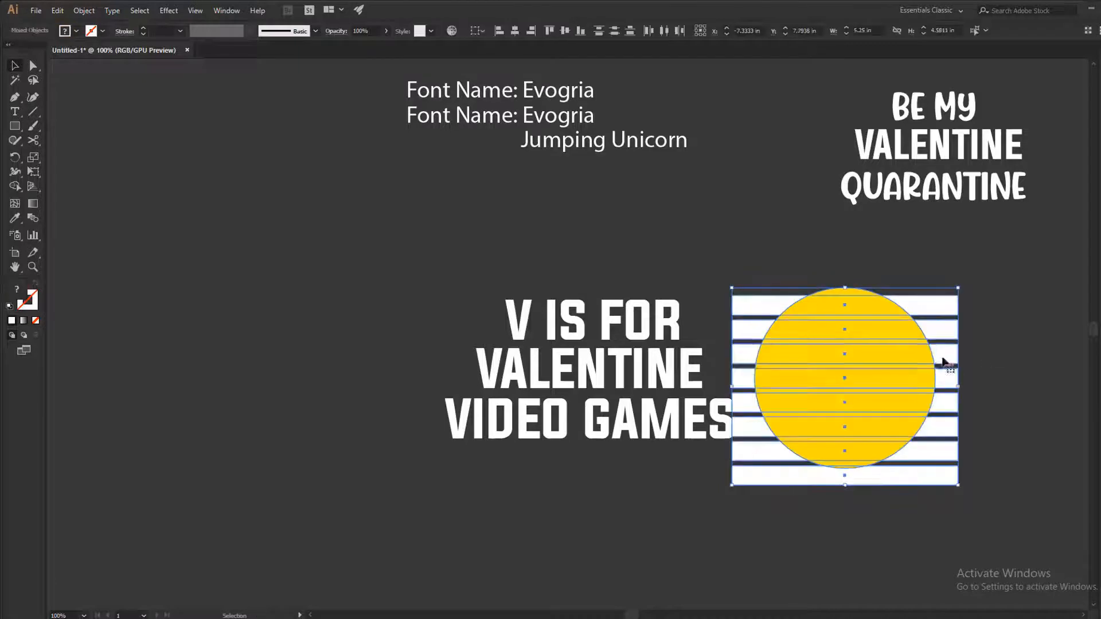
left_click(944, 363)
left_click(564, 31)
Step: Remove the bar portions outside the circle with the Shape Builder tool
left_click_drag(735, 198, 927, 402)
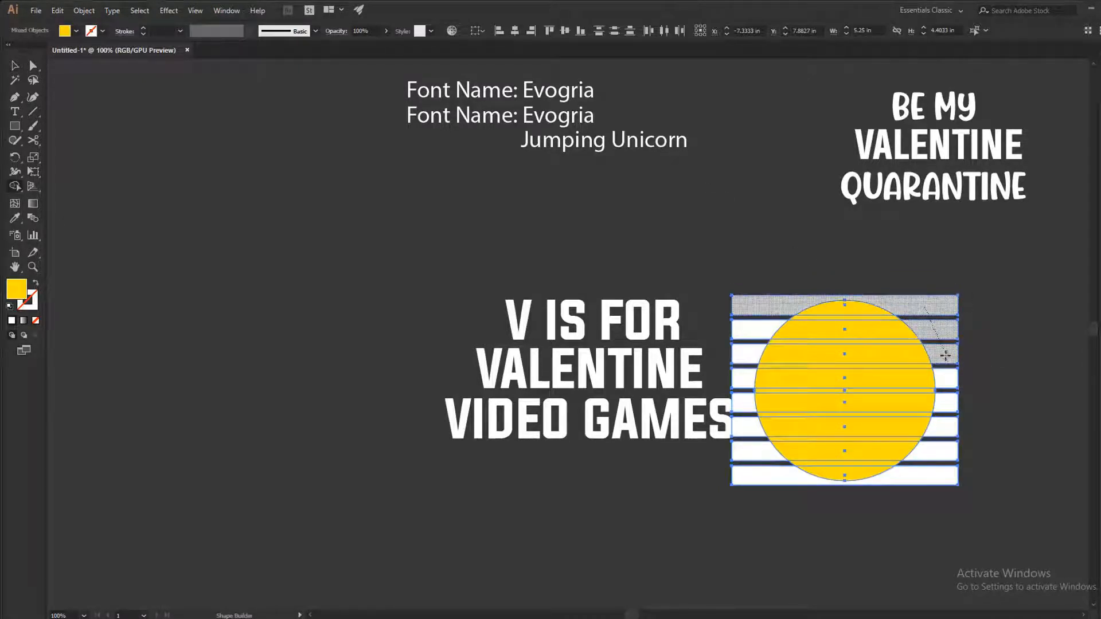
left_click_drag(945, 355, 946, 476)
left_click_drag(742, 394, 765, 458)
key("v")
left_click(767, 462)
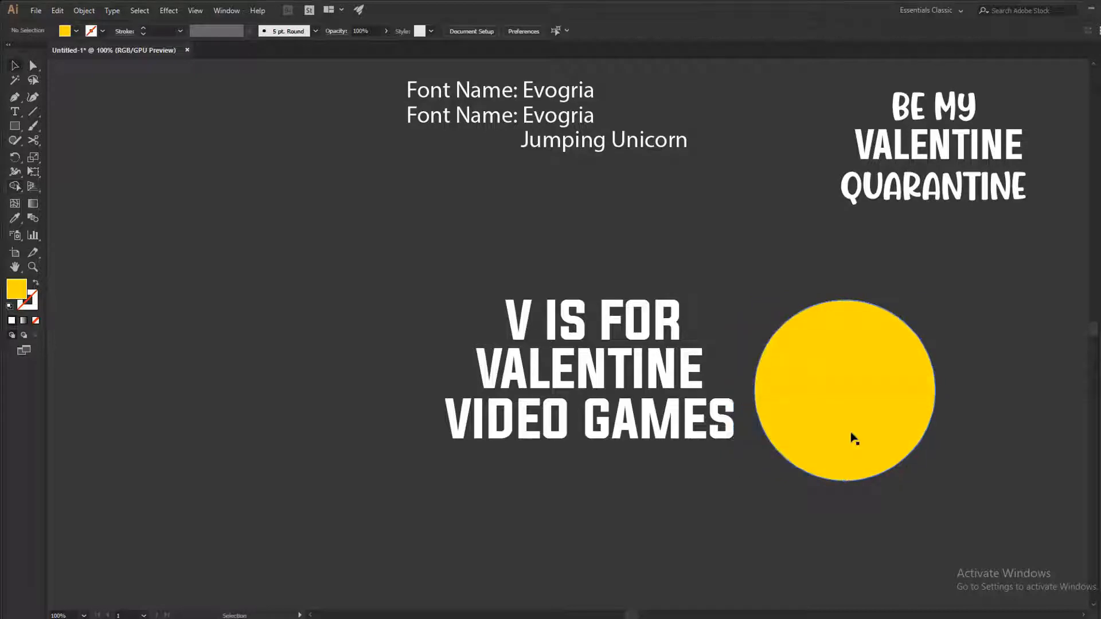
Step: Move the yellow circle off to the lower right and place the white striped circle beside the text
right_click(851, 434)
key("Escape")
left_click_drag(876, 438, 1033, 556)
left_click_drag(847, 312, 799, 305)
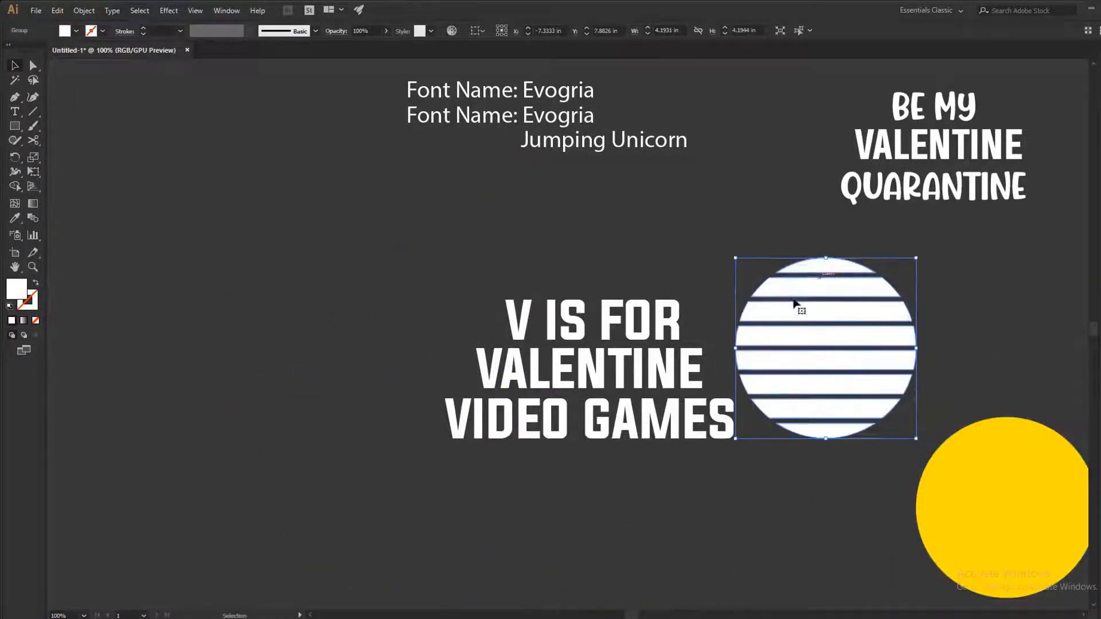
Step: Convert V IS FOR to outlines and move it up, then shift VALENTINE and VIDEO GAMES down to clear space beneath it
left_click(608, 330)
right_click(607, 331)
left_click(665, 419)
left_click_drag(617, 317, 609, 230)
left_click(614, 281)
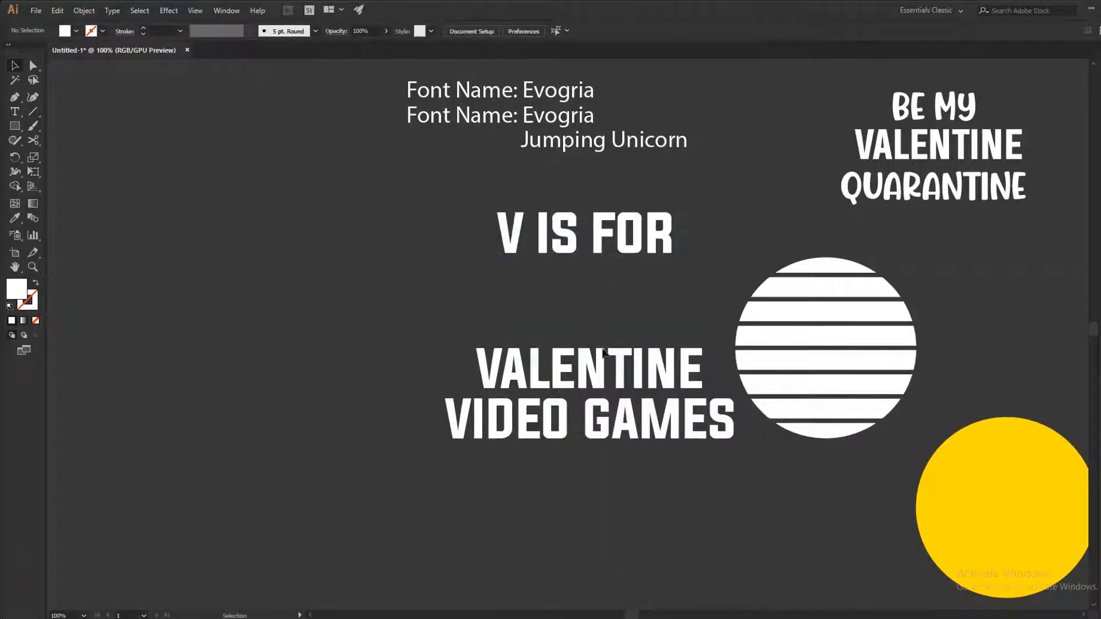
left_click_drag(617, 413, 515, 525)
left_click_drag(514, 526, 463, 485)
left_click(602, 321)
left_click(632, 251)
Step: Scale down both circles together and place the striped one directly under V IS FOR
left_click_drag(708, 281, 996, 435)
left_click_drag(916, 257, 918, 335)
left_click_drag(885, 359, 602, 285)
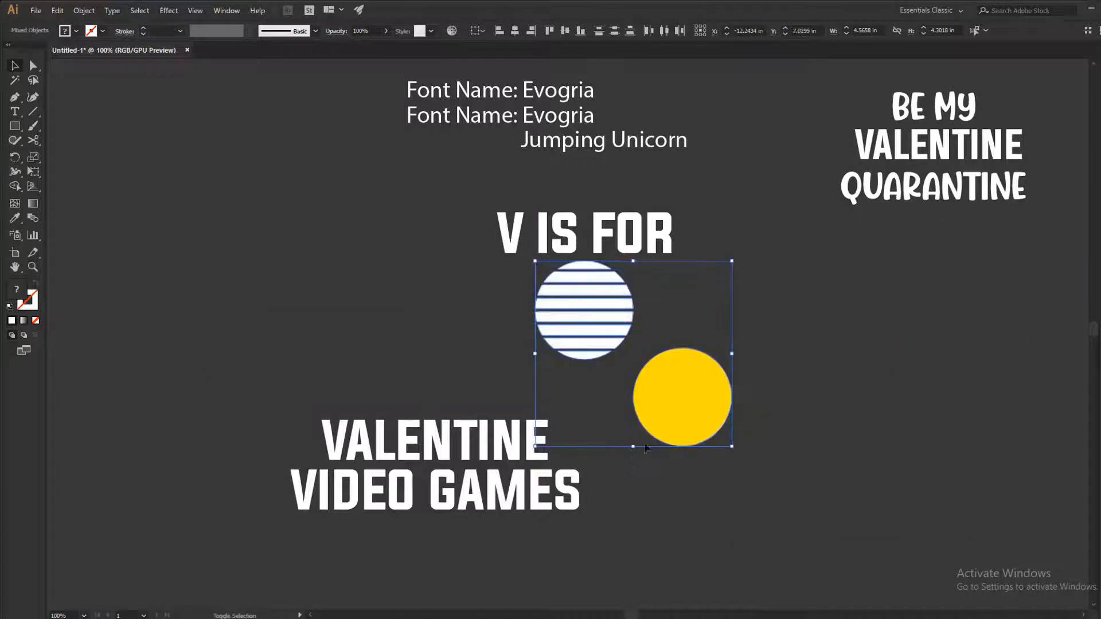
left_click_drag(633, 448, 633, 510)
left_click_drag(583, 350, 604, 354)
Step: Scale the V IS FOR lettering down to about 3.31 in wide above the striped circle
left_click(648, 238)
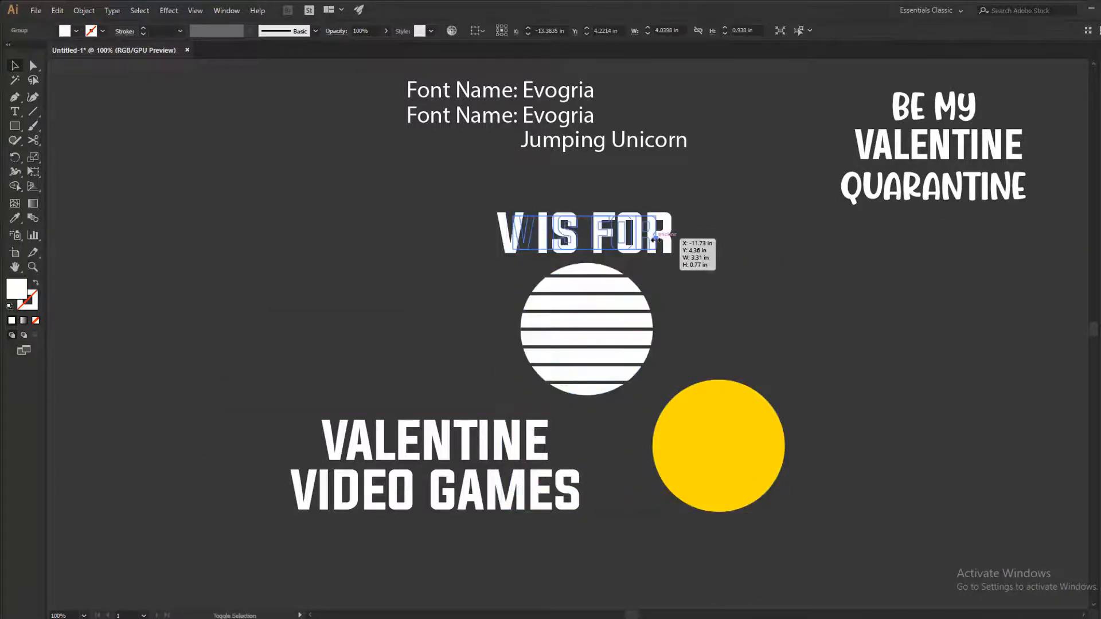
left_click_drag(598, 239, 598, 240)
left_click(700, 344)
Step: Move the VALENTINE and VIDEO GAMES lines to the right of the striped circle and the yellow circle further down
scroll(697, 347, "down", 1)
scroll(729, 304, "down", 1)
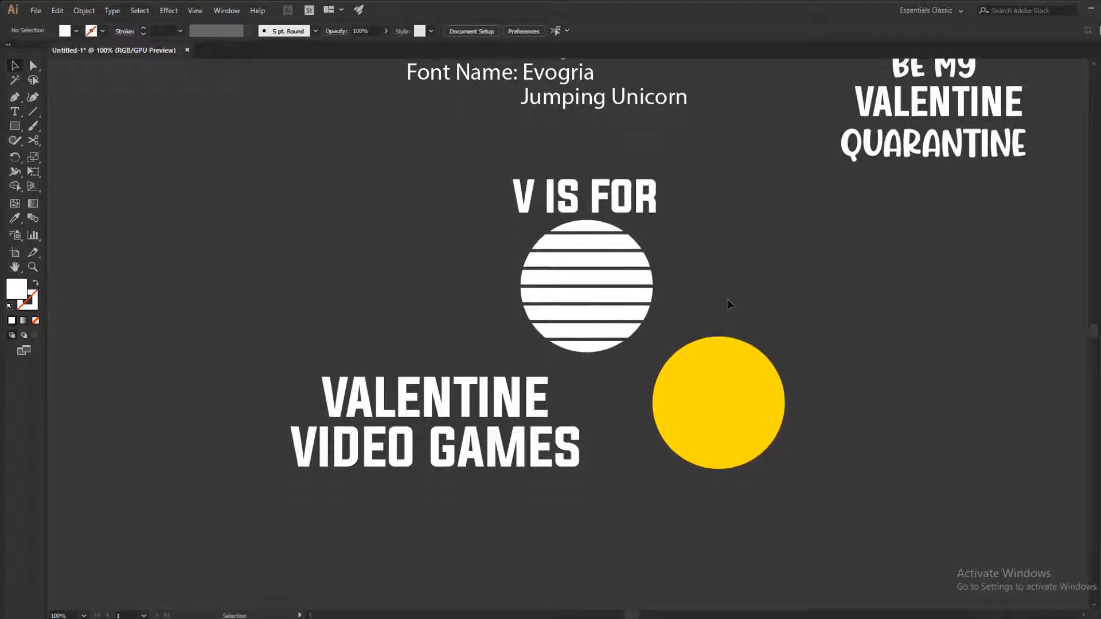
left_click(556, 444)
left_click_drag(556, 445, 1012, 301)
left_click(749, 386)
left_click_drag(748, 385, 745, 447)
Step: Align the VALENTINE text to the V IS FOR lettering as the key object
left_click(800, 229)
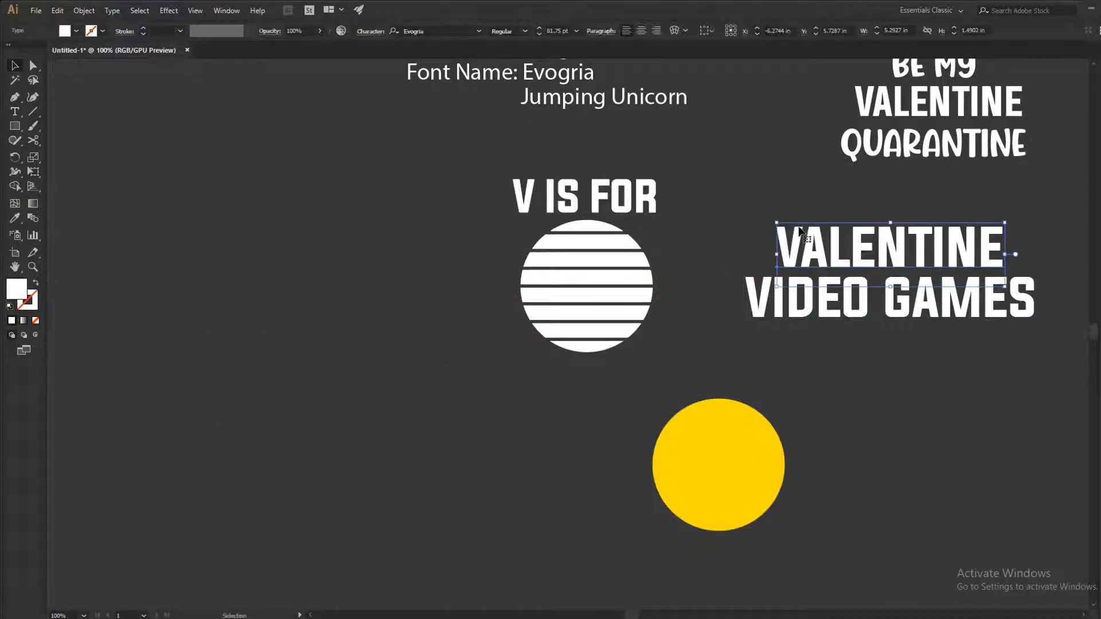
left_click(642, 204)
key("v")
left_click(717, 224)
left_click(807, 250)
left_click(647, 192, "shift")
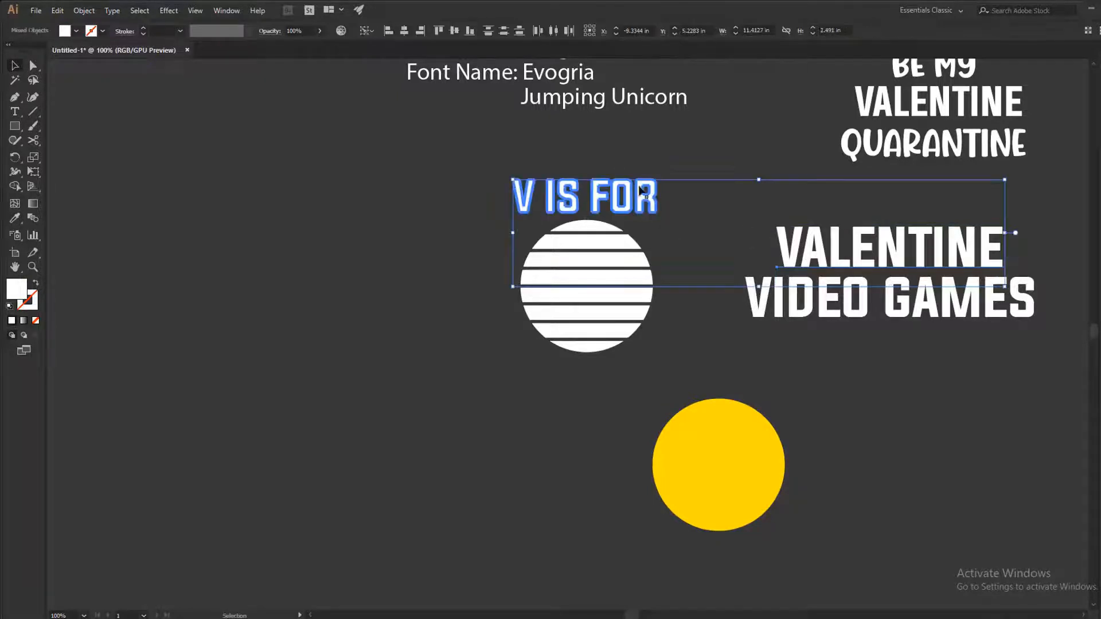
left_click(388, 30)
left_click(438, 31)
left_click(677, 215)
Step: Scale the VALENTINE text down to 70.99 pt and place it below VIDEO GAMES
left_click_drag(741, 245, 723, 232)
left_click_drag(571, 151, 572, 194)
left_click_drag(692, 249, 989, 419)
Step: Choose the Type on a Path tool and copy the word VALENTINE from the straight text
left_click(717, 505)
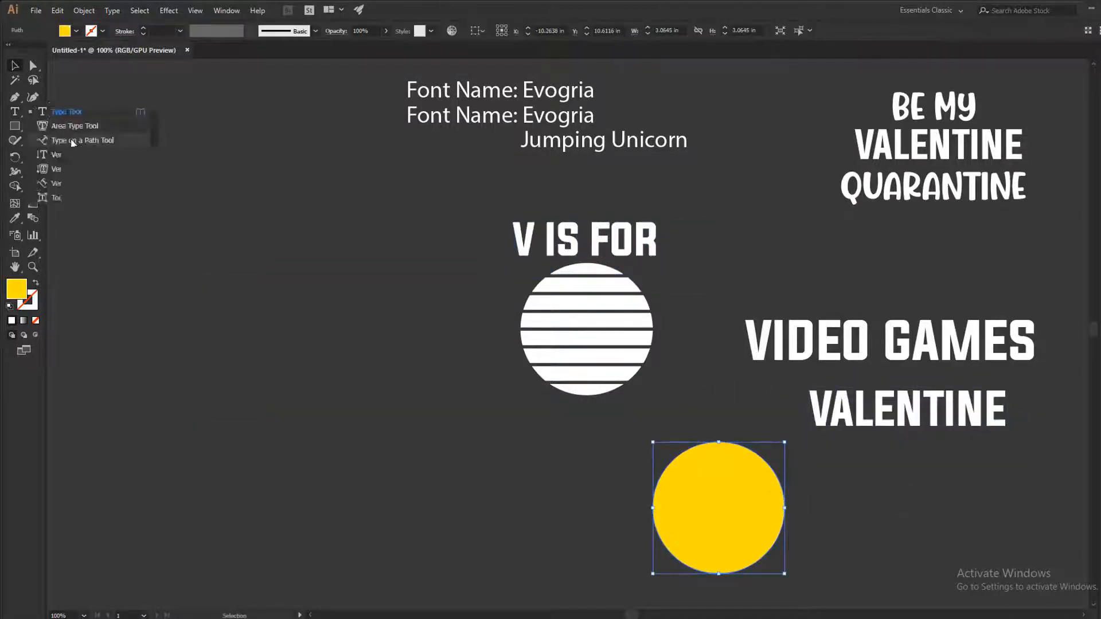
left_click(72, 140)
left_click(858, 408)
left_click_drag(814, 410, 1007, 412)
right_click(955, 412)
left_click(878, 424)
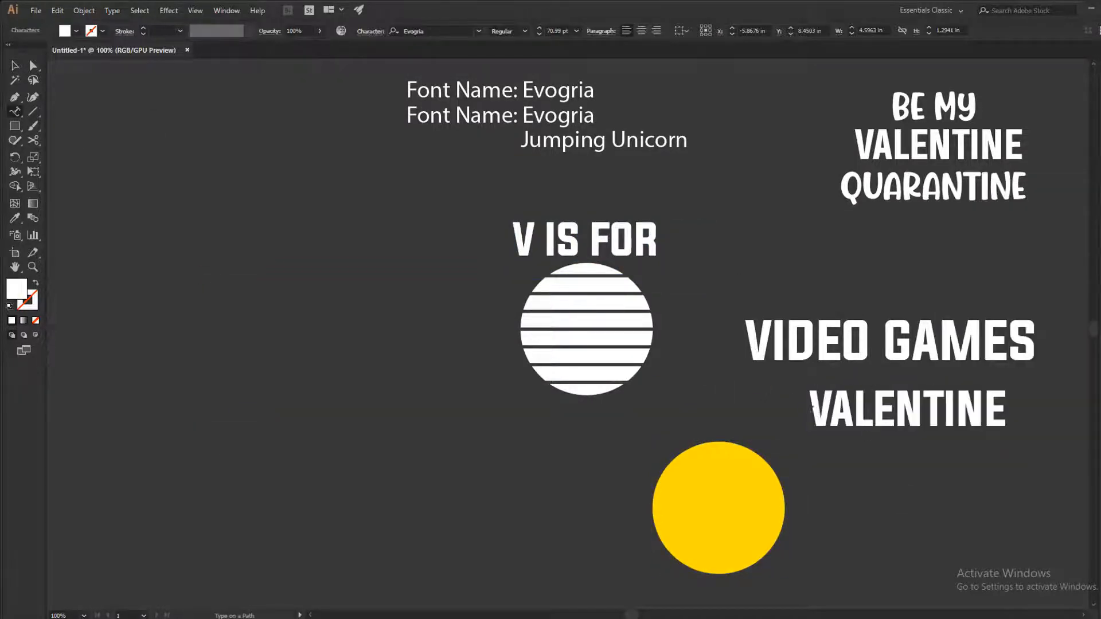
key("ctrl+a")
key("ctrl+c")
Step: Turn the yellow circle's outline into a type path, paste VALENTINE onto it, and centre-align the text
left_click(12, 117)
left_click(653, 510)
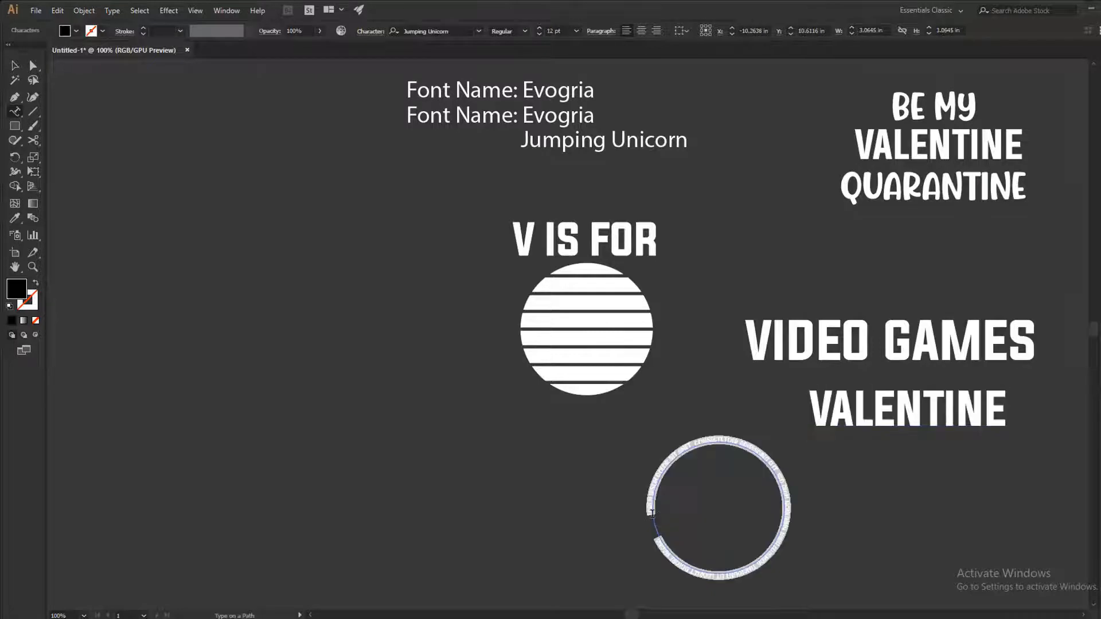
key("ctrl+v")
left_click(641, 31)
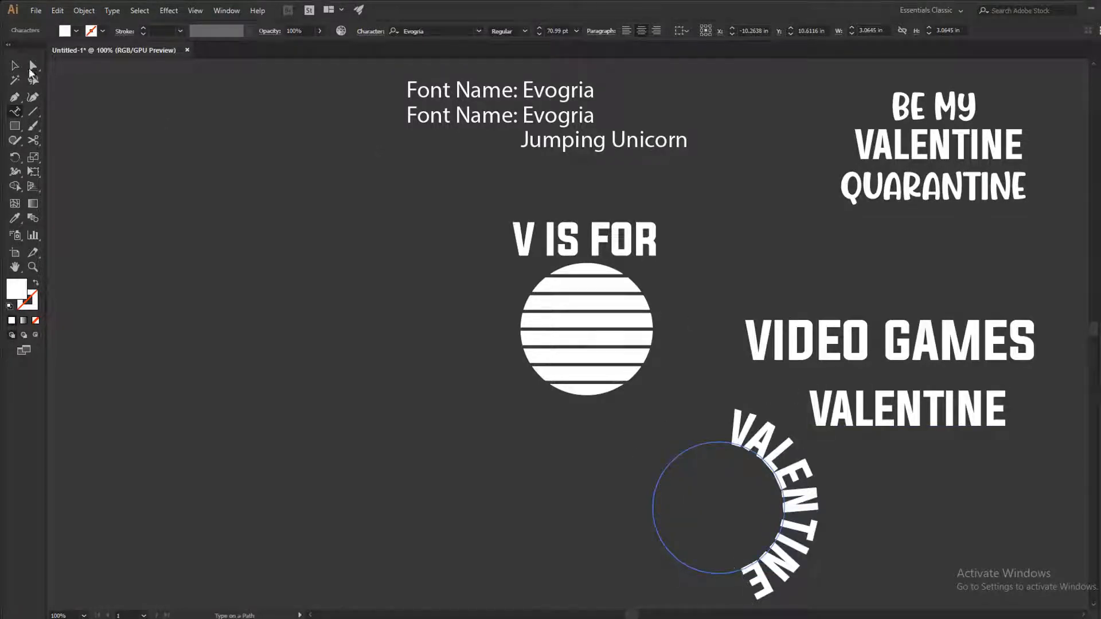
Step: Rotate the VALENTINE path text so it arches over the circle's top, and scale it down to 58.41 pt
left_click_drag(831, 496, 713, 435)
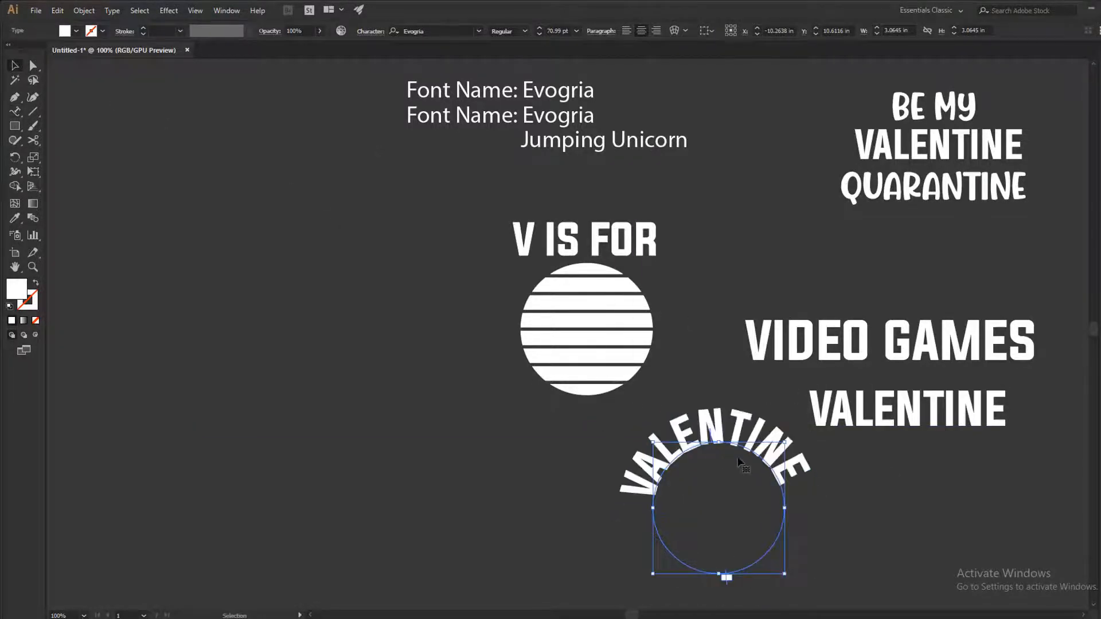
mouse_move(797, 454)
left_mouse_down()
mouse_move(826, 445)
mouse_move(801, 447)
left_mouse_up()
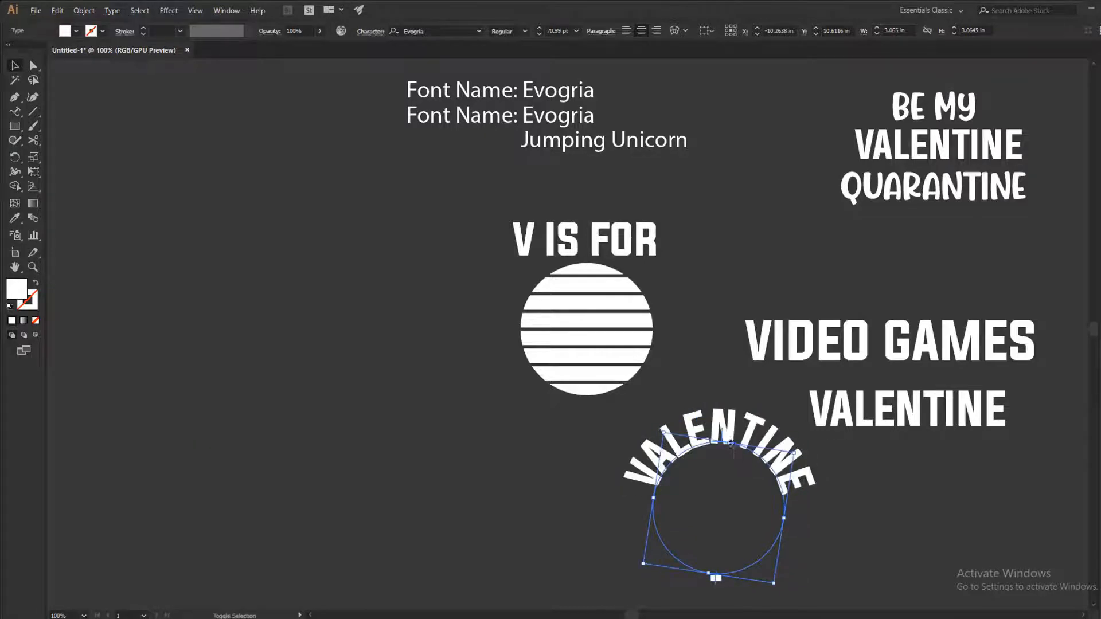
left_click_drag(731, 448, 728, 458)
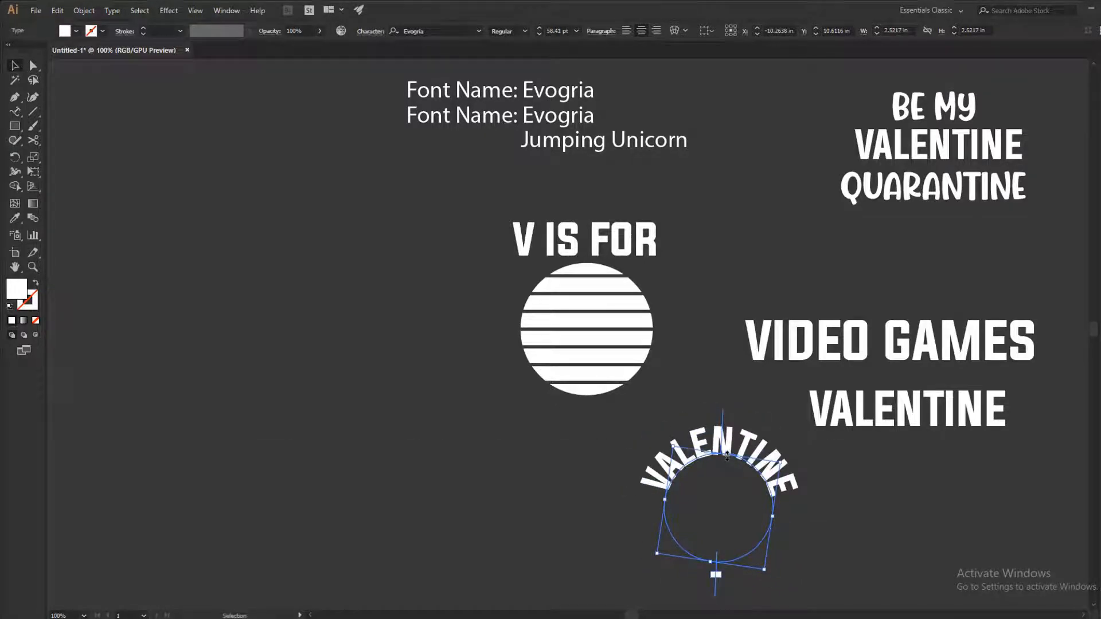
Step: Move the curved VALENTINE onto the striped circle and resize it to arch closely around the circle's upper edge
left_click_drag(731, 437, 599, 245)
left_click_drag(577, 371, 577, 412)
scroll(581, 259, "up", 2)
left_click_drag(581, 259, 585, 251)
Step: Place V IS FOR above the curved VALENTINE and enlarge it to about 3.6 in wide to match the arch
left_click(498, 228)
left_click(472, 202)
left_click_drag(473, 203, 473, 105)
scroll(548, 288, "down", 2)
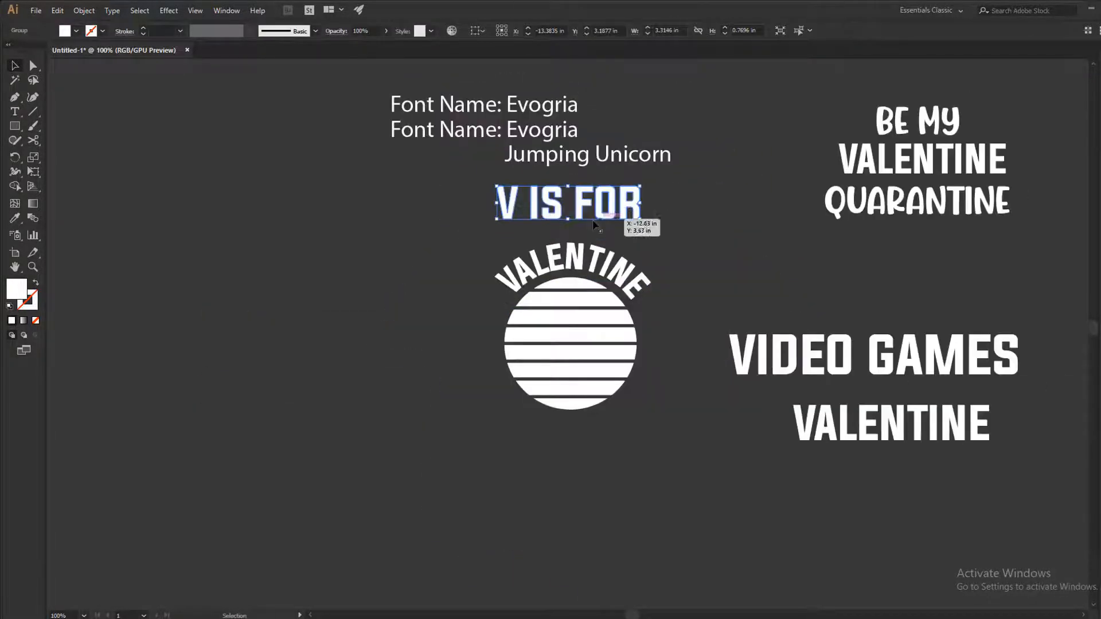
left_click_drag(638, 208, 652, 209)
left_click_drag(495, 202, 492, 210)
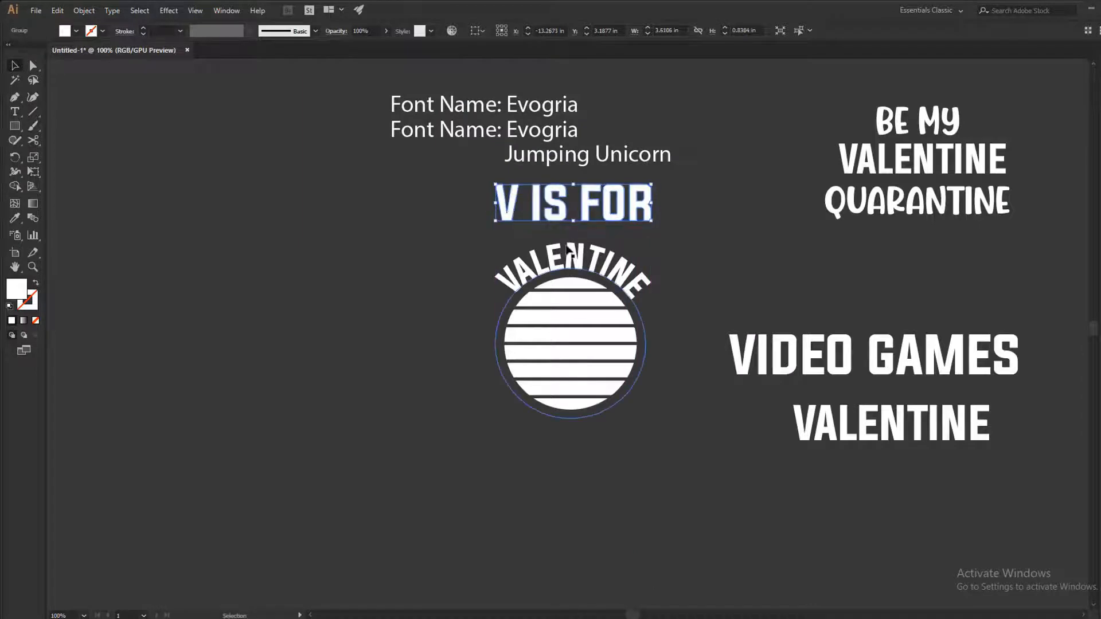
key("shift+Down")
Step: Reduce the curved VALENTINE's font size slightly and nudge the striped circle up toward the lettering
left_click(584, 247)
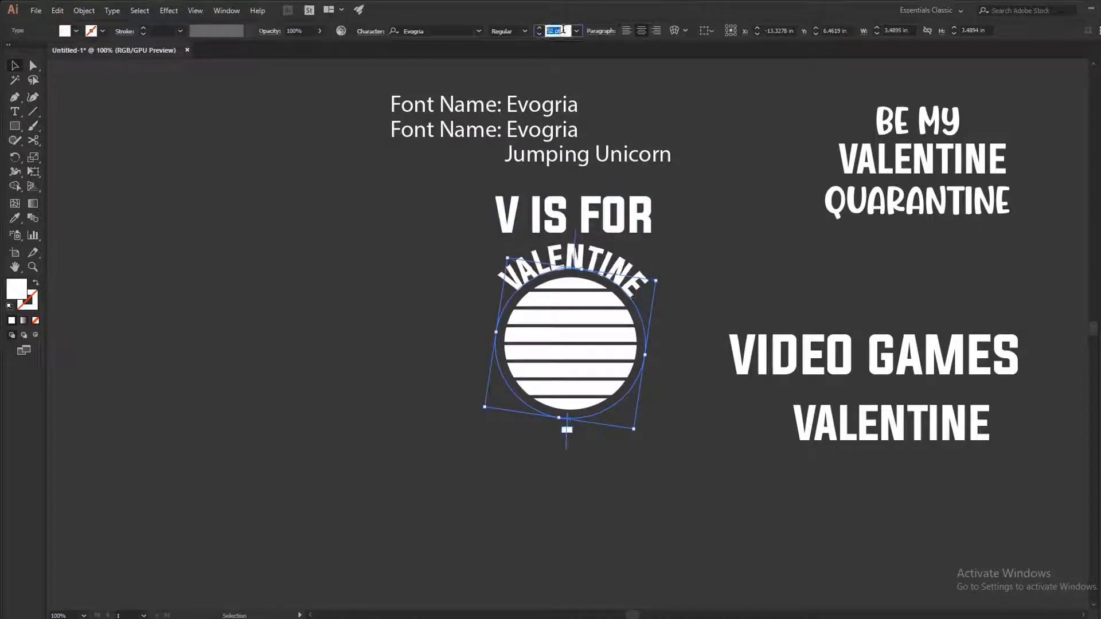
left_click(685, 227)
left_click(598, 345)
key("Up")
key("Up")
key("Up")
key("Up")
Step: Nudge the V IS FOR lettering down until it sits closely above the curved VALENTINE
left_click(602, 221)
key("shift+Down")
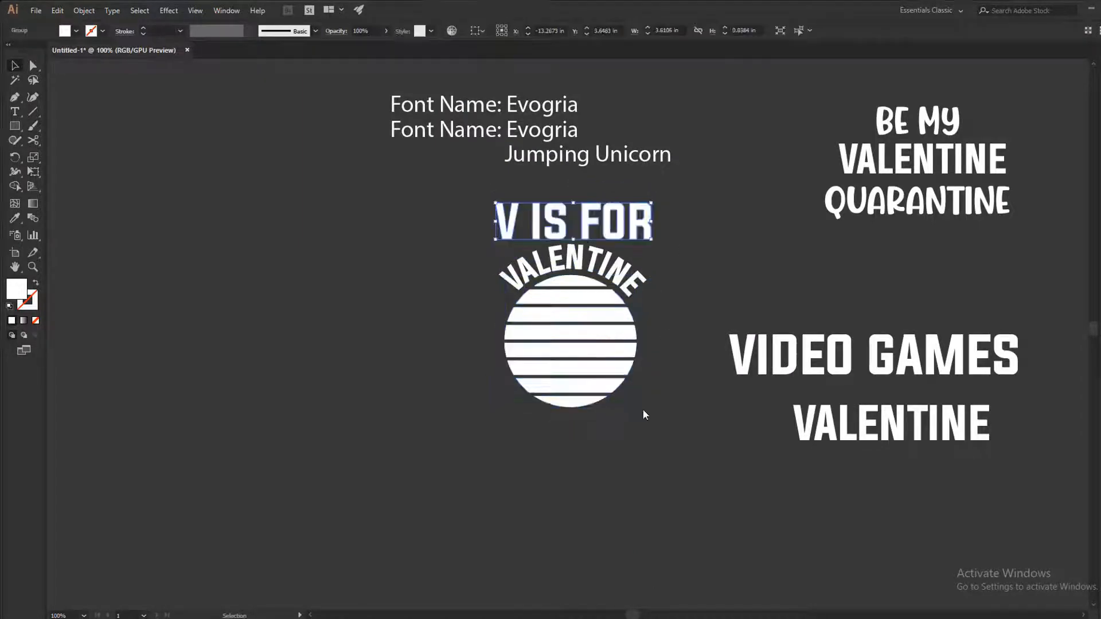
key("Down")
key("Down")
left_click(676, 394)
Step: Ungroup the white striped circle
left_click_drag(629, 357, 668, 369)
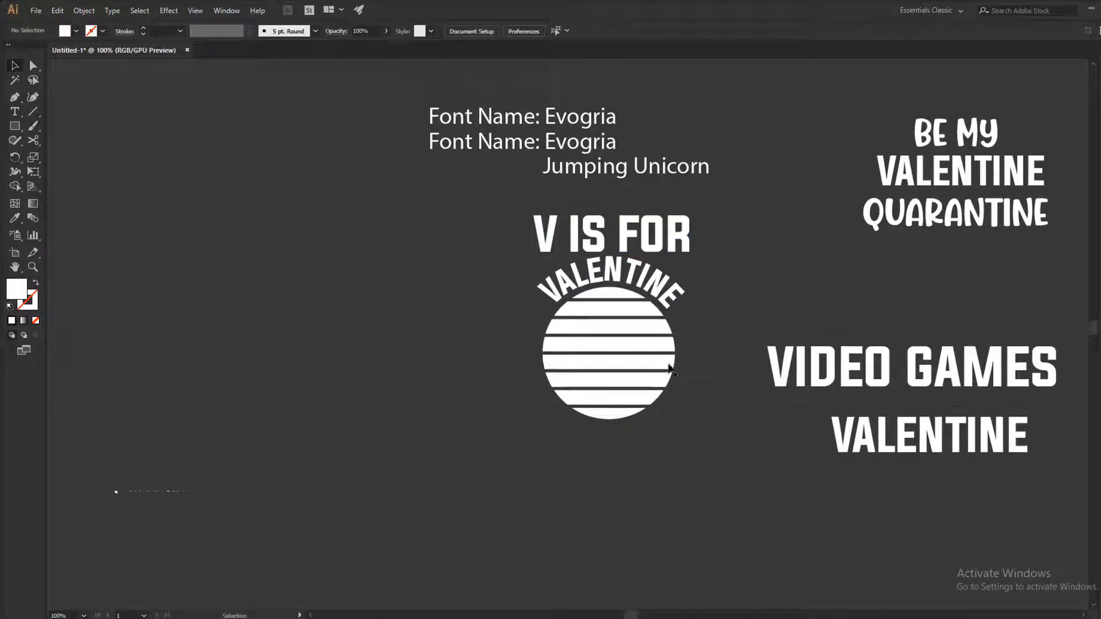
right_click(624, 313)
left_click(691, 398)
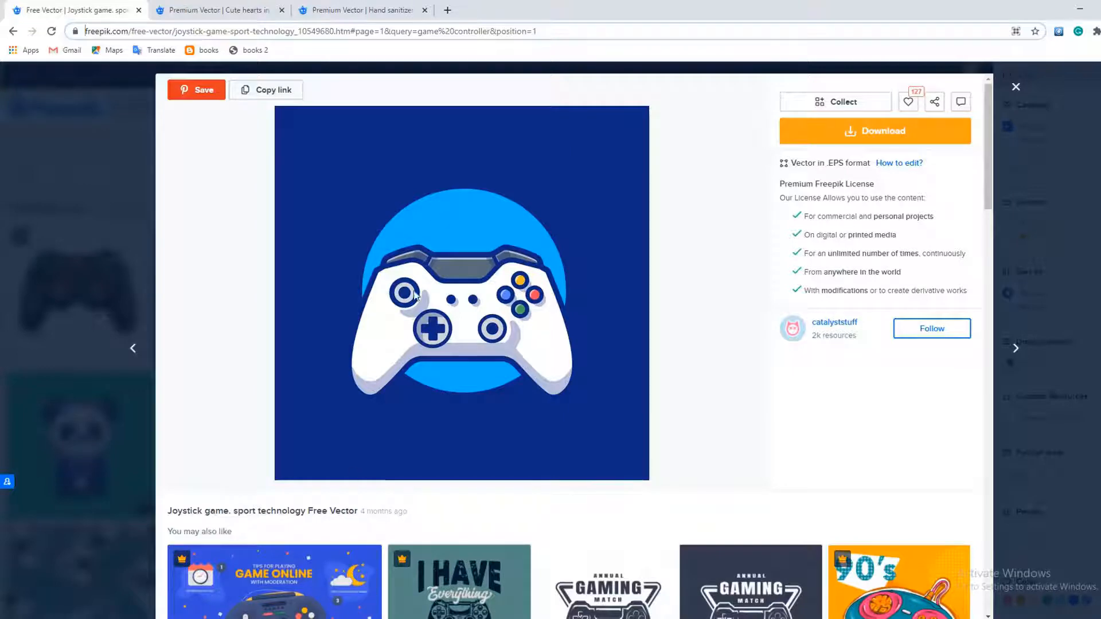
Step: Download the joystick game vector from Freepik and open its EPS file in Illustrator
left_click(782, 141)
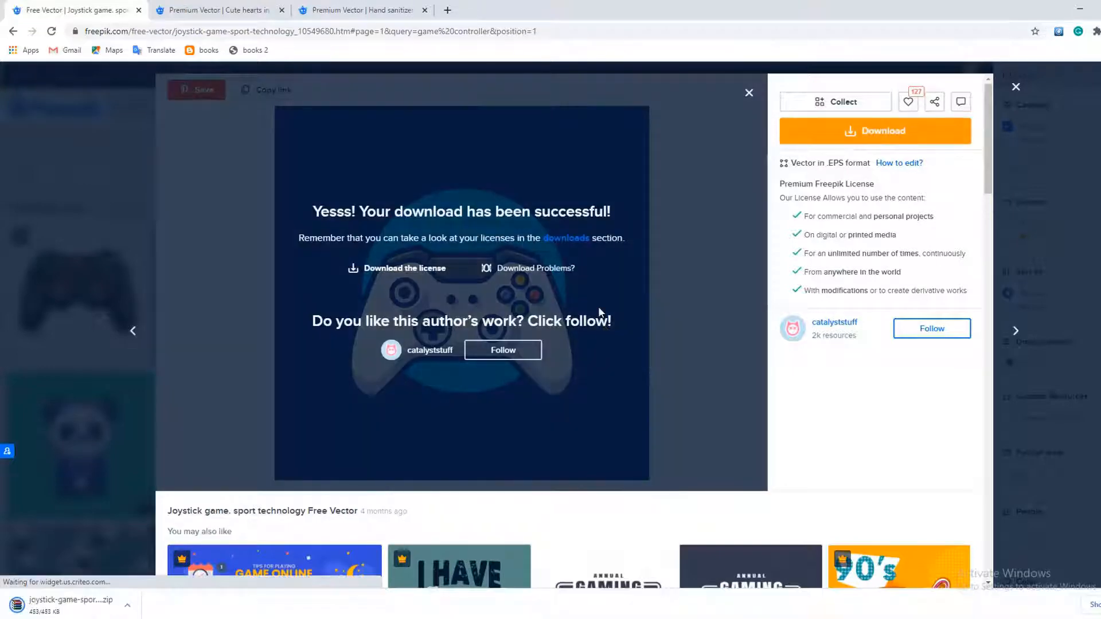
right_click(56, 610)
left_click(94, 566)
double_click(81, 150)
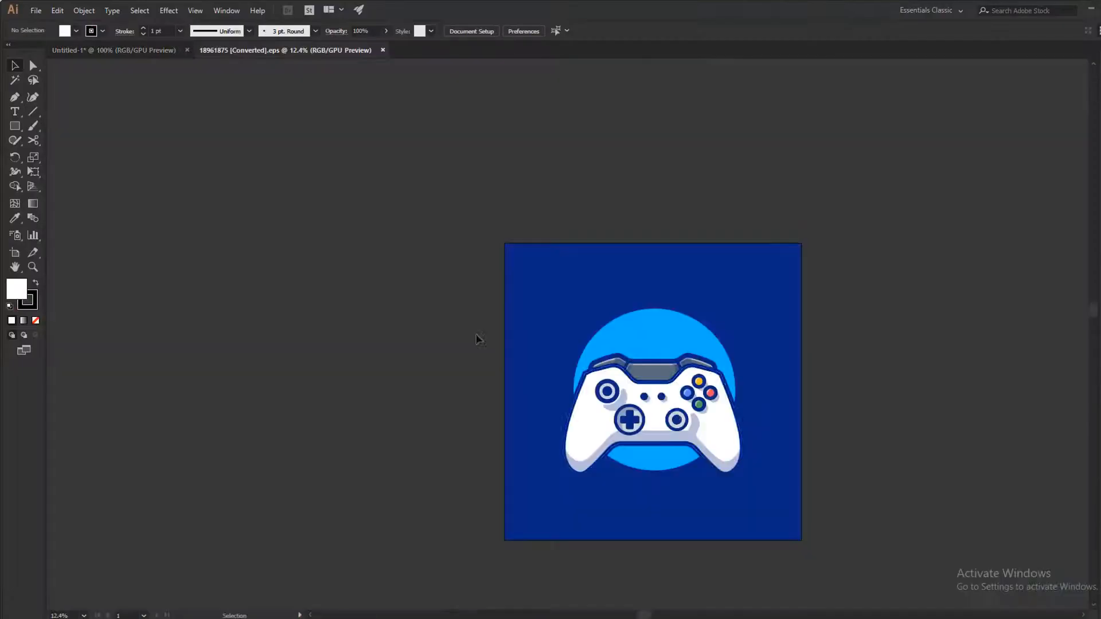
Step: Move the joystick artwork off its artboard, ungroup it and delete the dark-blue background square
left_click(679, 385)
left_click_drag(679, 385, 864, 357)
left_click_drag(863, 357, 505, 358)
right_click(486, 357)
left_click(545, 458)
left_click(658, 403)
left_click(583, 281)
key("Delete")
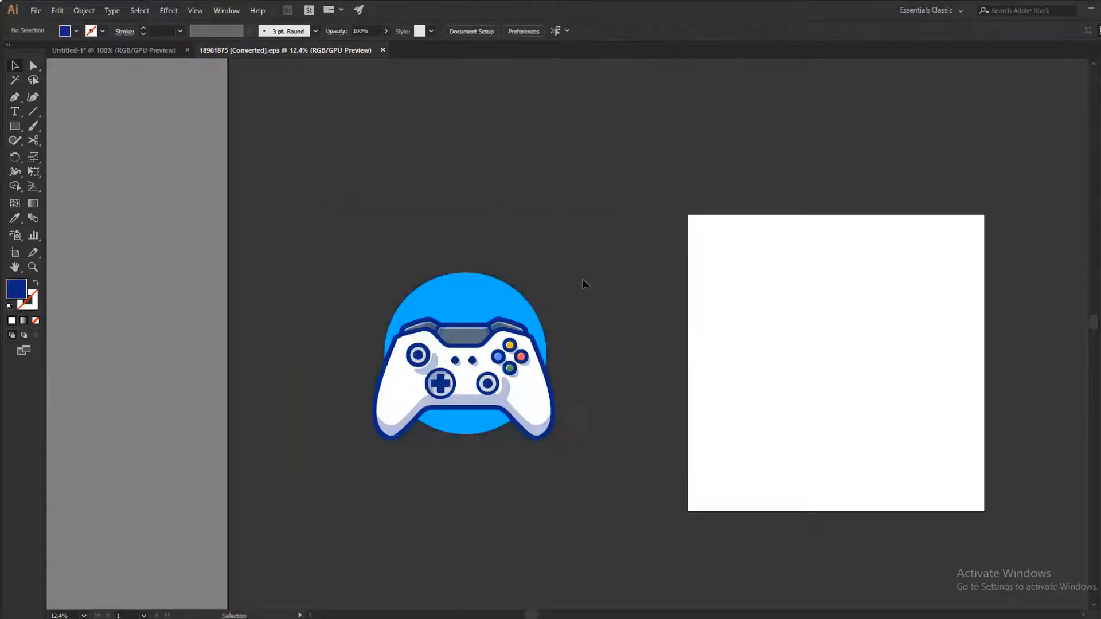
Step: Ungroup the controller from its light-blue circle and delete the circle
key("ctrl+plus")
key("ctrl+plus")
left_click_drag(429, 275, 502, 282)
right_click(447, 250)
left_click(505, 350)
left_click(382, 260)
key("Delete")
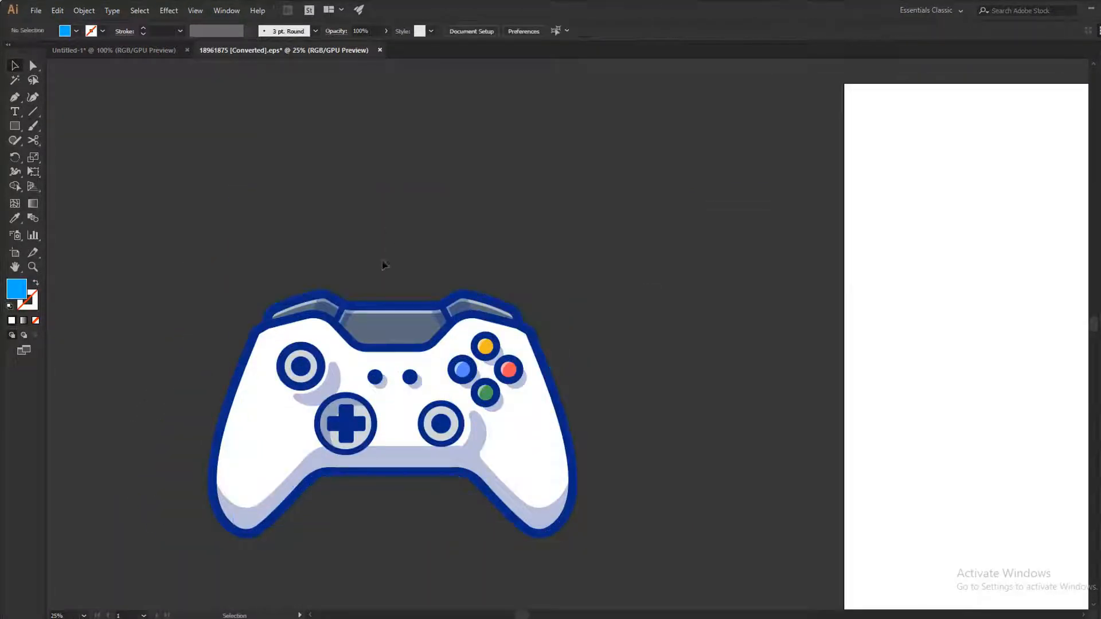
Step: Bring the controller into the Untitled-1 document and place it below the striped circle
left_click_drag(384, 376, 564, 390)
left_click_drag(596, 65, 609, 441)
scroll(584, 490, "down", 1)
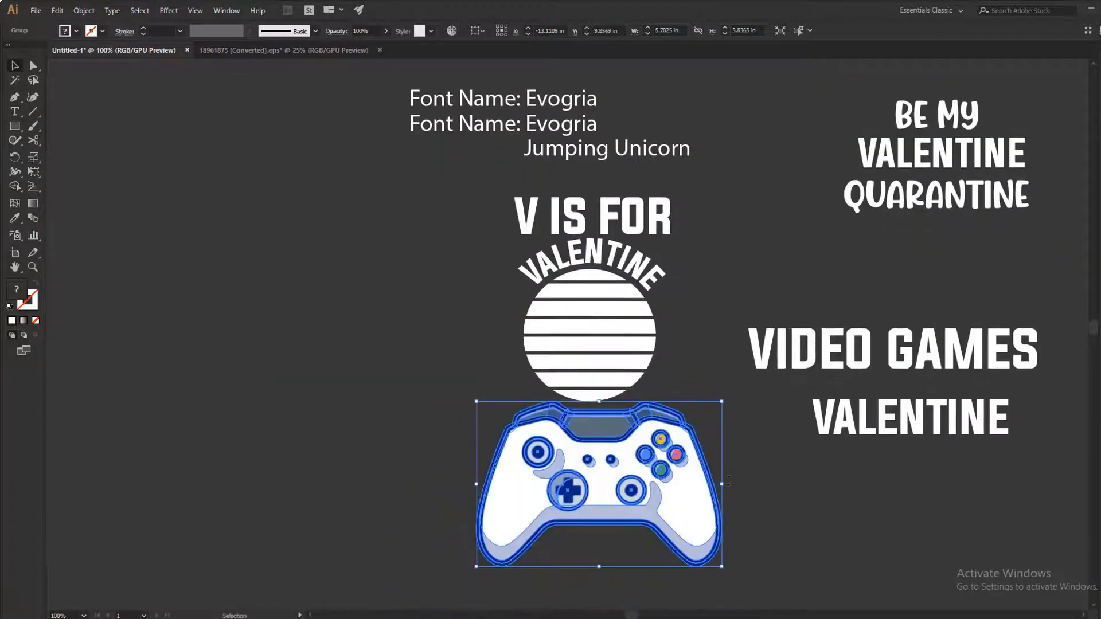
Step: Shrink the controller to about 3.9 in wide beside the striped circle, and ungroup the circle's stripes
left_click_drag(720, 483, 496, 343)
left_click(708, 484)
right_click(654, 342)
left_click(694, 447)
left_click(628, 286)
Step: Ungroup the game controller artwork into its separate parts
left_click(439, 291)
right_click(445, 317)
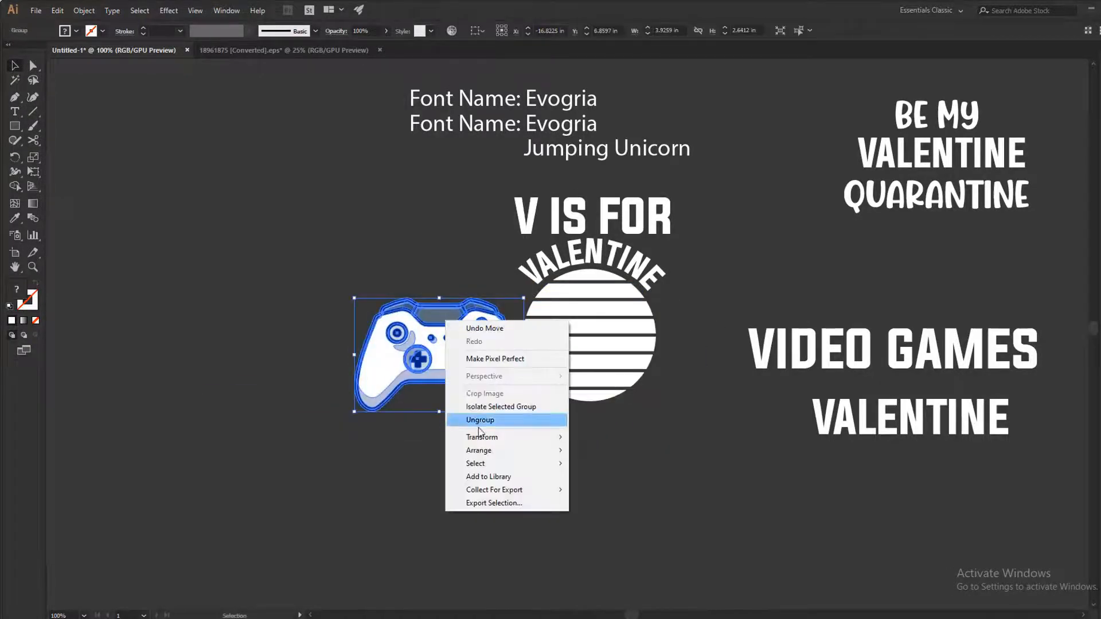
left_click(479, 420)
left_click(459, 427)
scroll(396, 345, "up", 1)
Step: Recolour the controller's dark-blue body, centre and shoulder outlines to grey #A9A9AA
left_click_drag(396, 344, 496, 348)
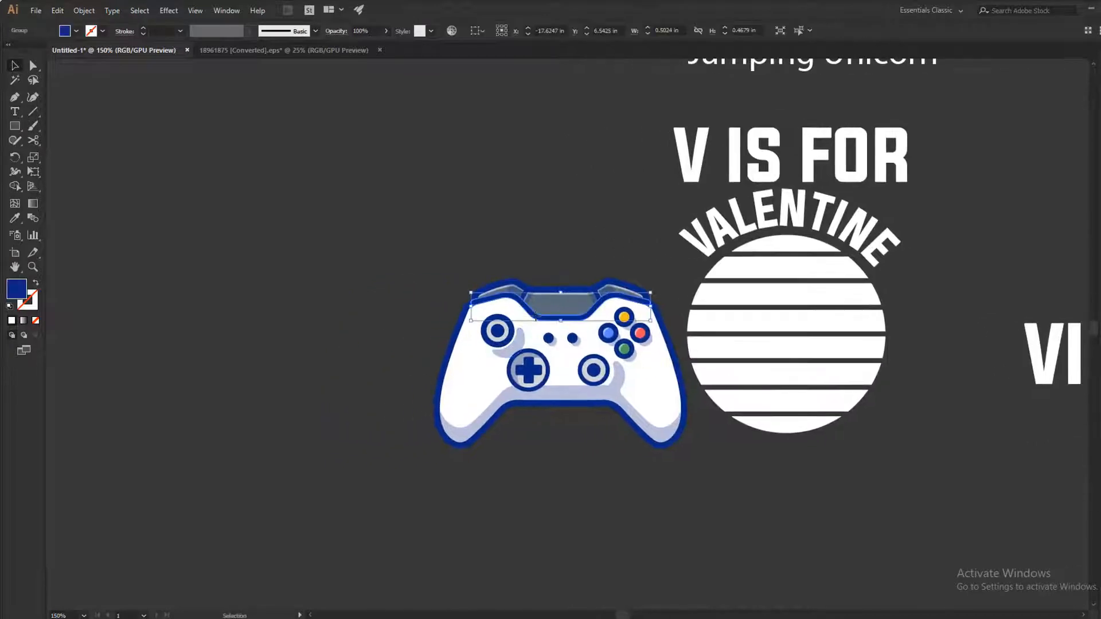
left_click(537, 290)
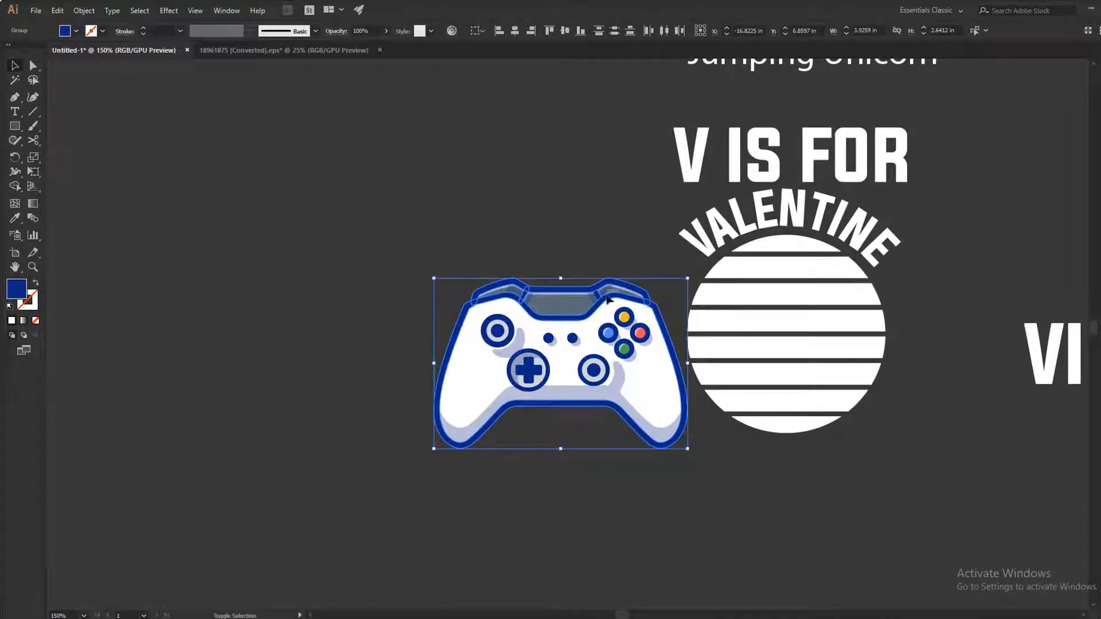
key("i")
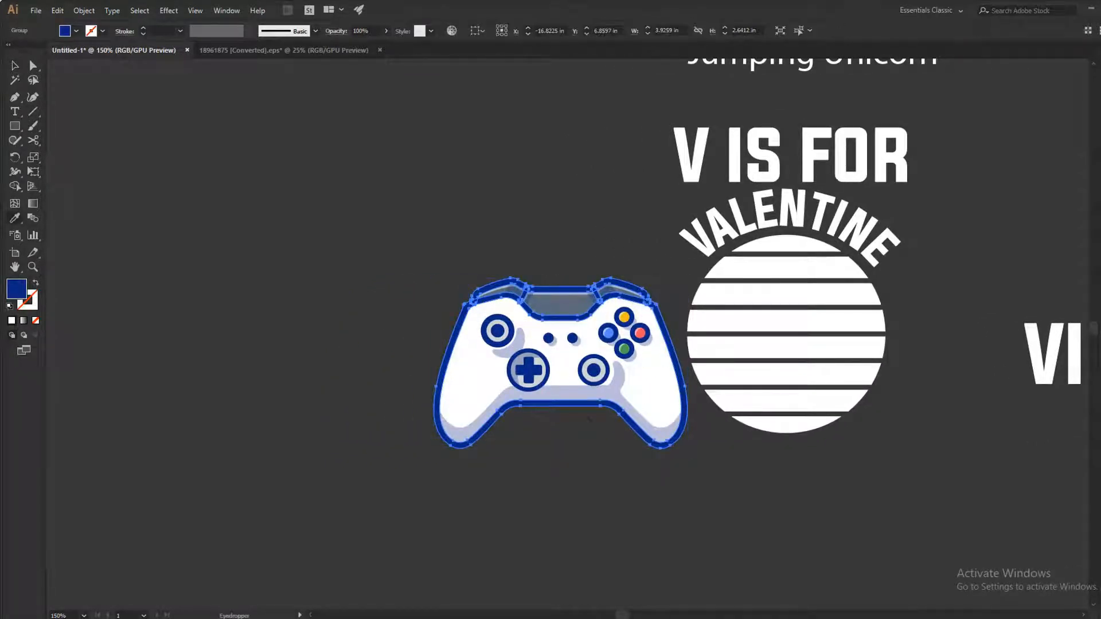
left_click(555, 308)
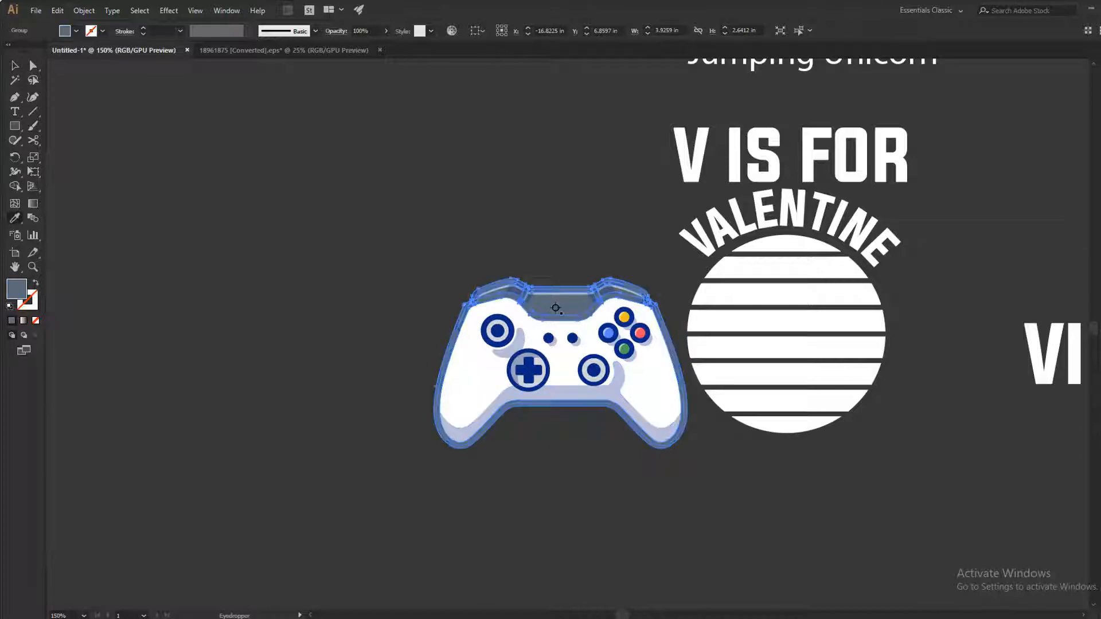
double_click(17, 294)
left_click(661, 194)
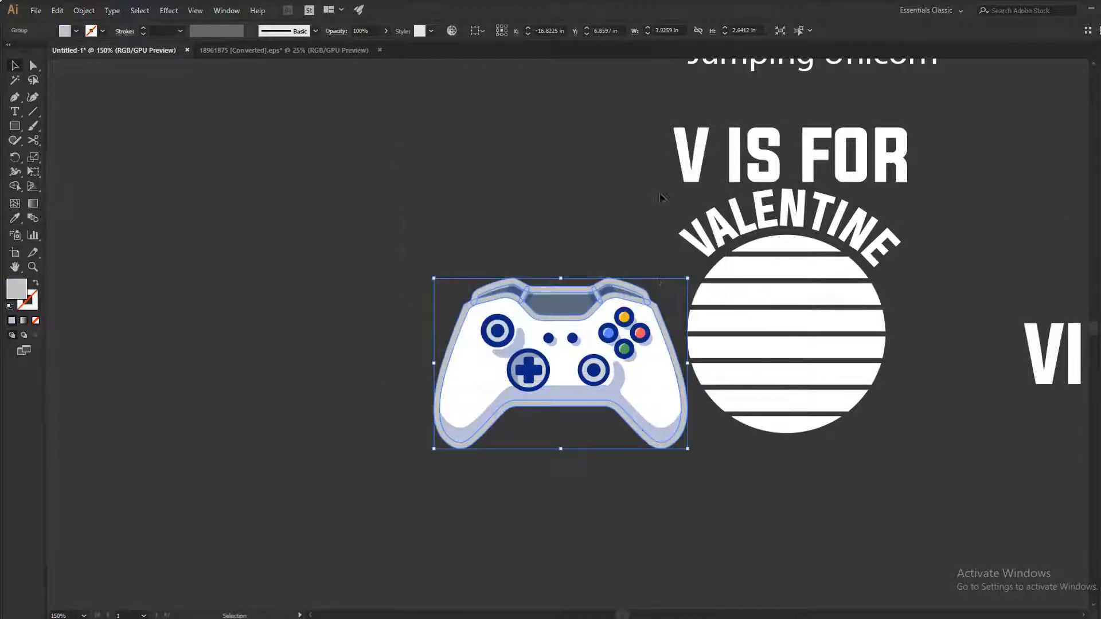
left_click(615, 476)
left_click(512, 416)
double_click(17, 291)
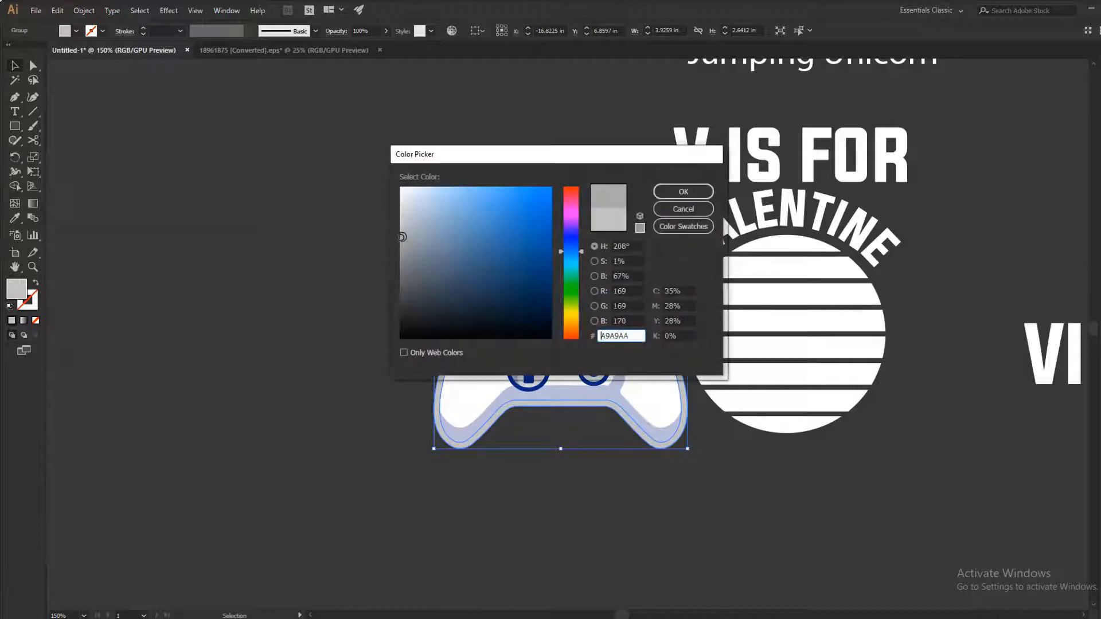
left_click(682, 193)
left_click(465, 287)
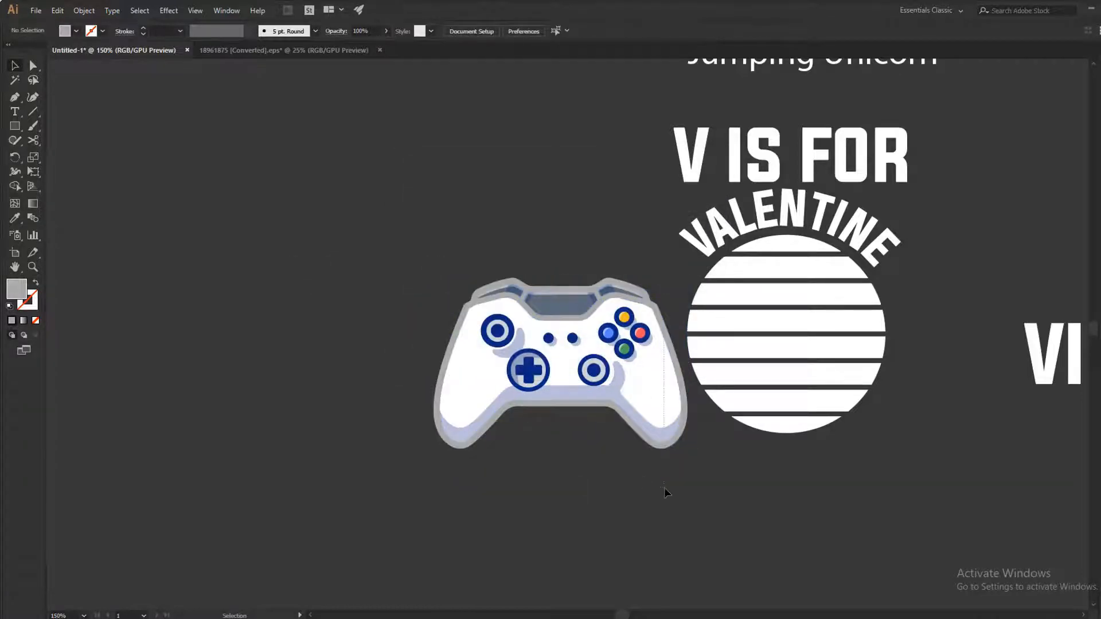
Step: Group all the controller parts and move the controller over the lower half of the striped circle
left_click_drag(668, 490, 683, 490)
left_click(683, 490)
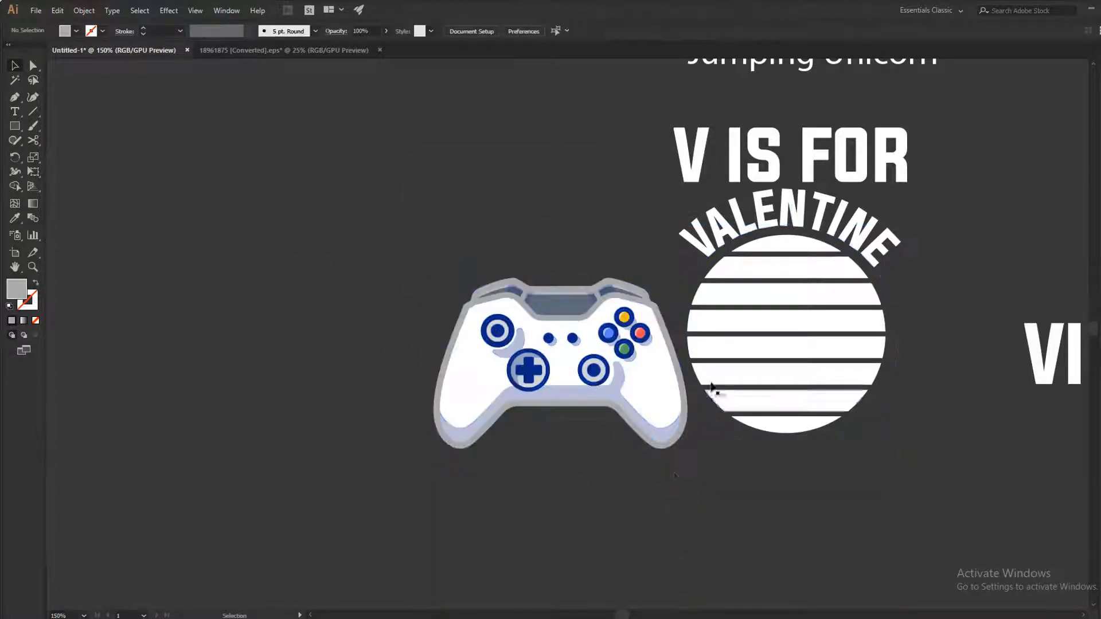
left_click(662, 367)
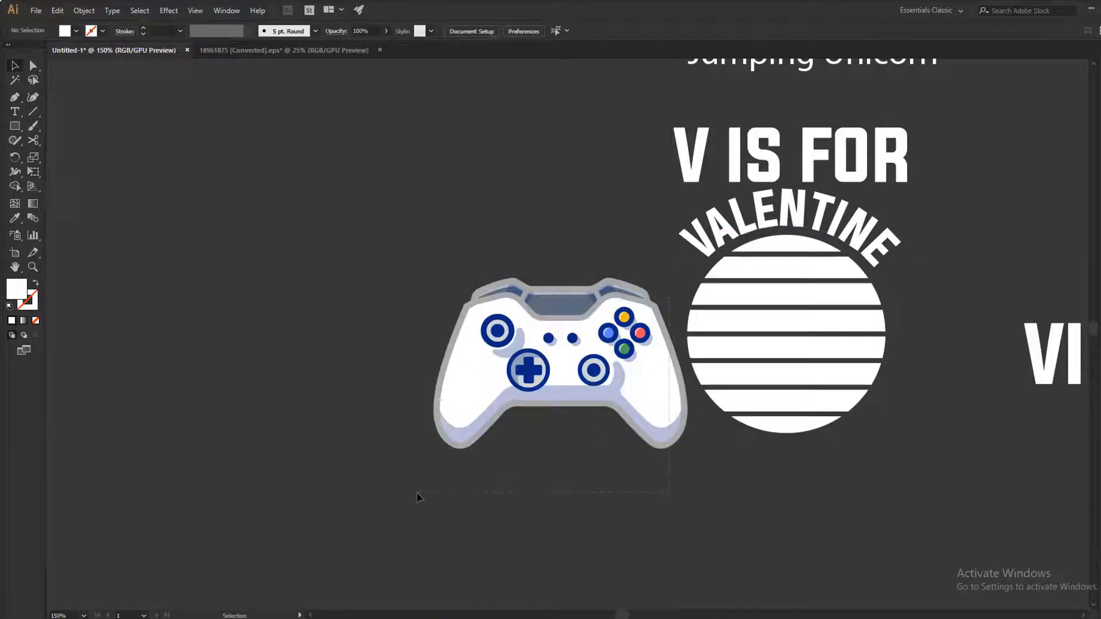
left_click_drag(416, 492, 418, 493)
left_click_drag(576, 373, 820, 439)
Step: Delete the third and fourth stripes from the top of the white circle
left_click(767, 299)
key("Delete")
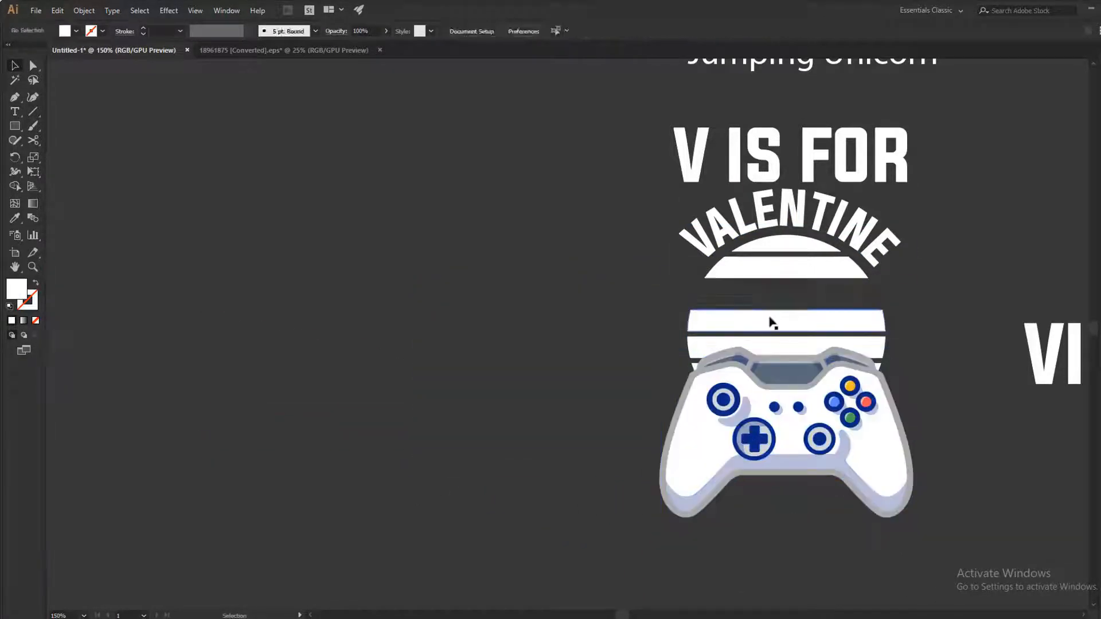
left_click(769, 321)
key("Delete")
Step: Convert the curved VALENTINE text to outlines
left_click(756, 158)
left_click(772, 207)
right_click(769, 194)
left_click(808, 278)
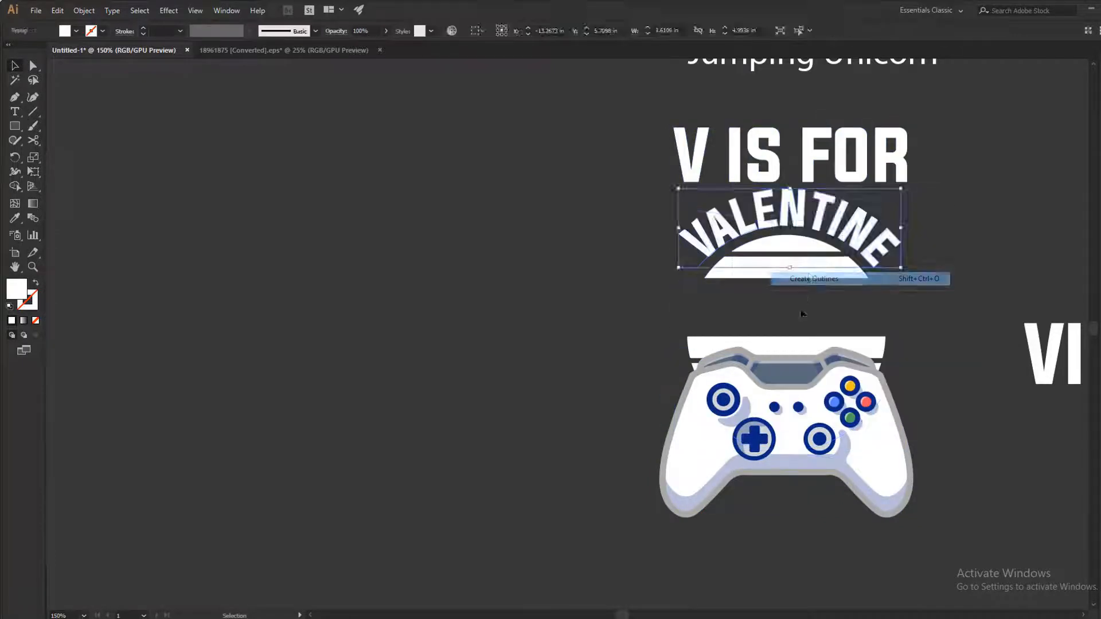
Step: Nudge V IS FOR, the curved VALENTINE and the two top stripes down to close the gap in the circle
left_click_drag(800, 311, 732, 147)
key("shift+Down")
key("shift+Down")
key("shift+Down")
key("shift+Down")
key("shift+Down")
key("Down")
key("Down")
key("Down")
key("Down")
key("Down")
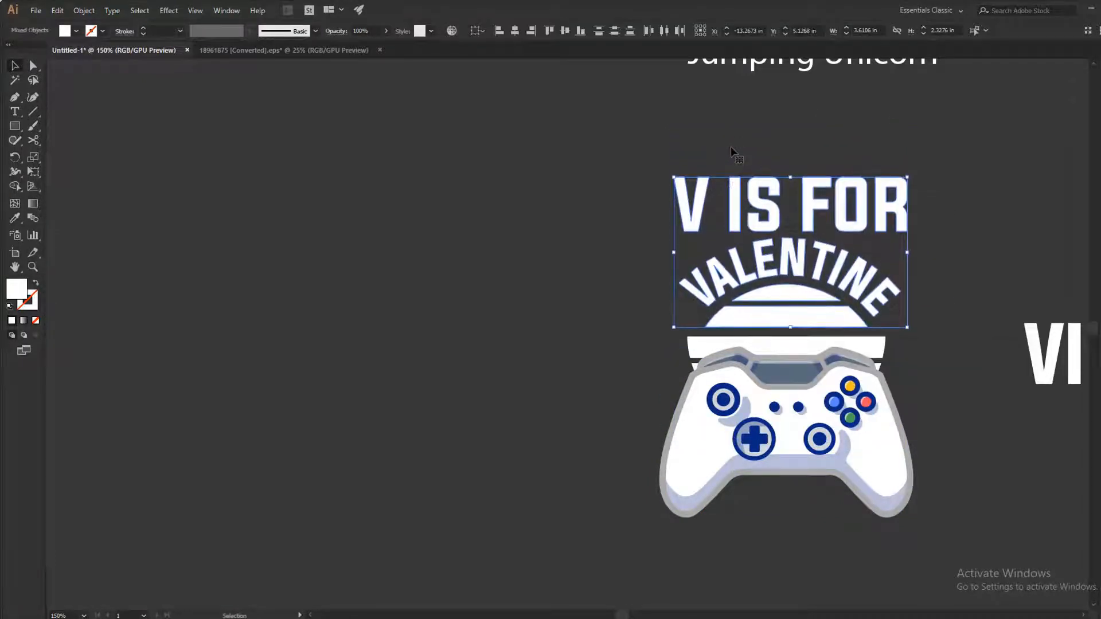
key("Down")
key("Down")
key("Down")
key("Down")
key("Down")
key("Down")
key("Down")
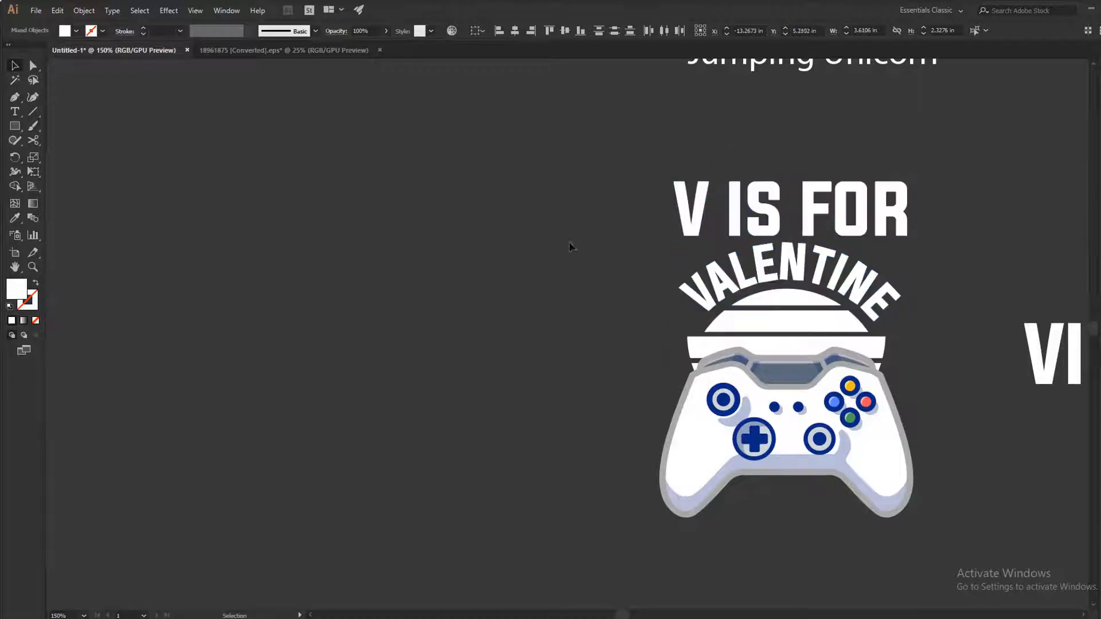
Step: Move the controller up over the striped circle, shrink it to about 3.4 in wide and nudge it upward
left_click_drag(735, 443, 734, 418)
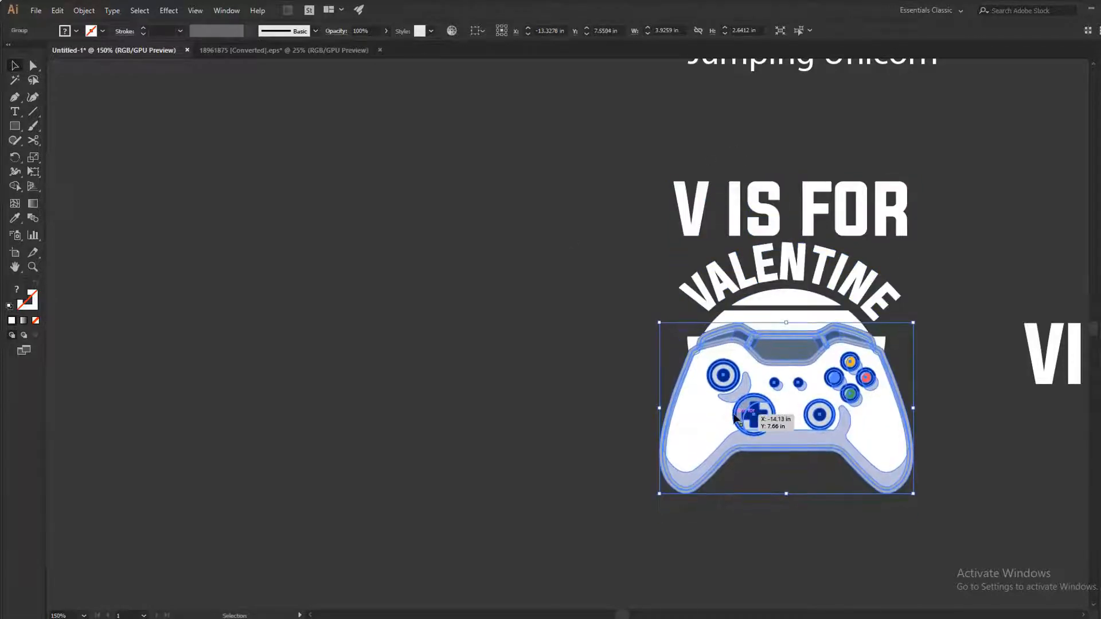
left_click_drag(916, 408, 900, 408)
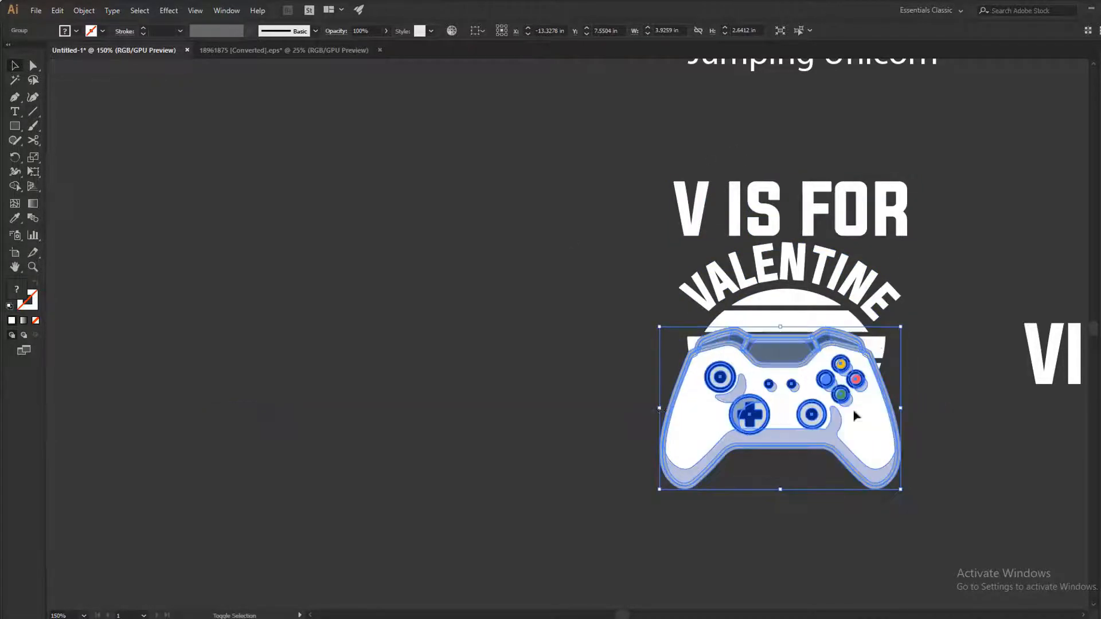
left_click_drag(660, 408, 679, 409)
key("Up")
key("Up")
key("Up")
key("Up")
key("Up")
key("Up")
key("Up")
key("Up")
key("Up")
key("Up")
key("Up")
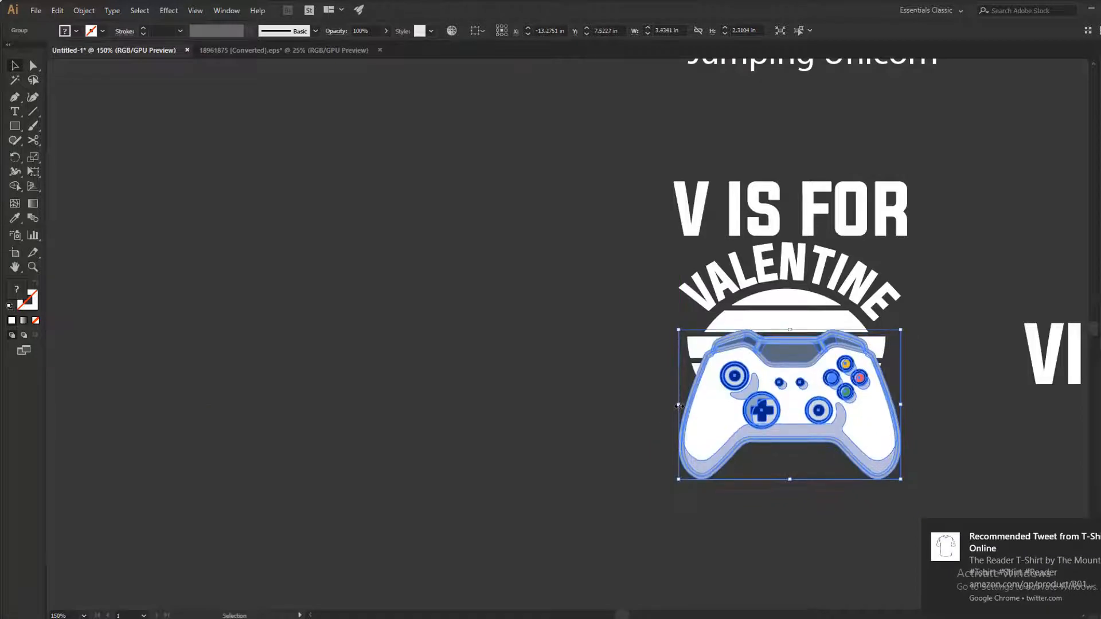
left_click(665, 401)
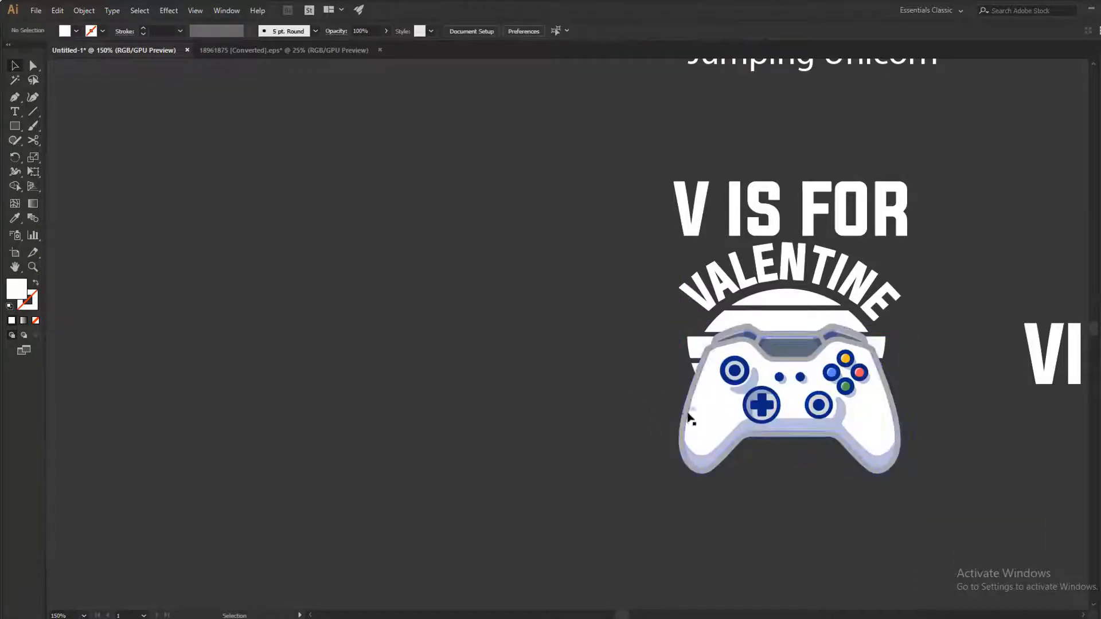
Step: Place VIDEO GAMES beneath the controller, converted to outlines and scaled to the controller's width of about 3.4 in
left_click_drag(787, 425, 754, 438)
left_click_drag(1054, 363, 655, 512)
right_click(756, 506)
left_click(812, 358)
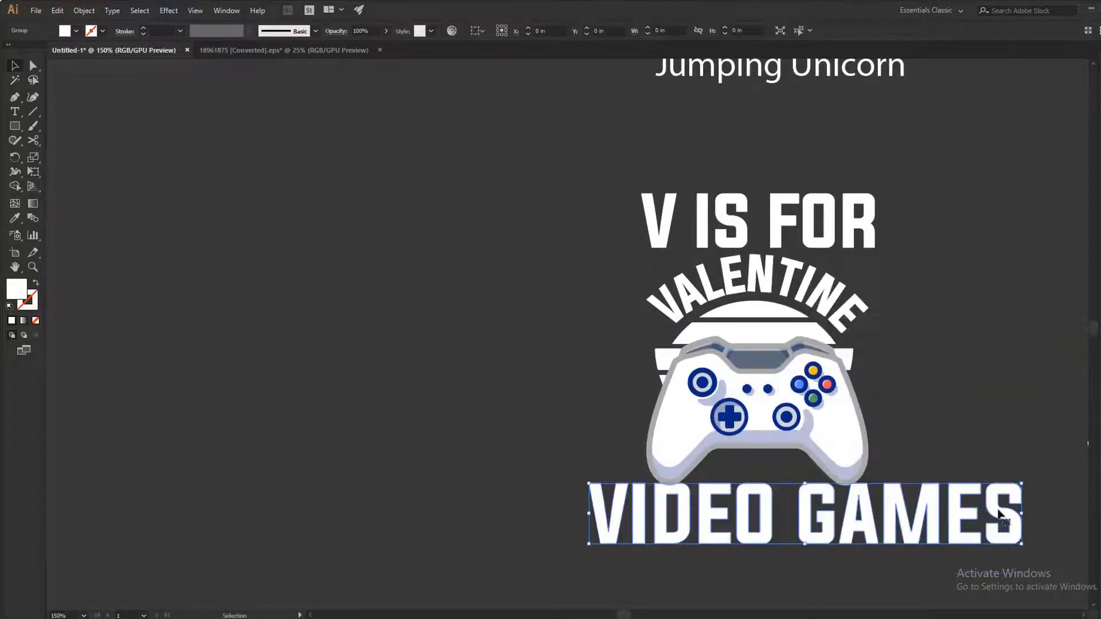
left_click_drag(1022, 513, 868, 510)
left_click_drag(590, 513, 648, 509)
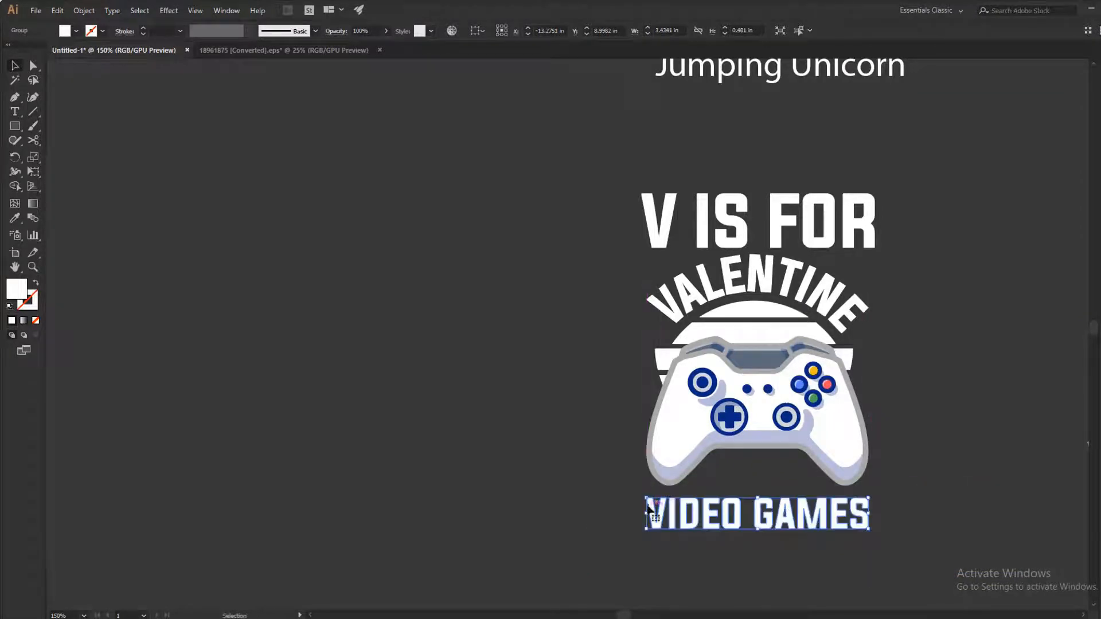
Step: Shrink the controller to about 2.85 in wide and fine-tune its position along with the upper lettering and stripes
left_click(787, 435)
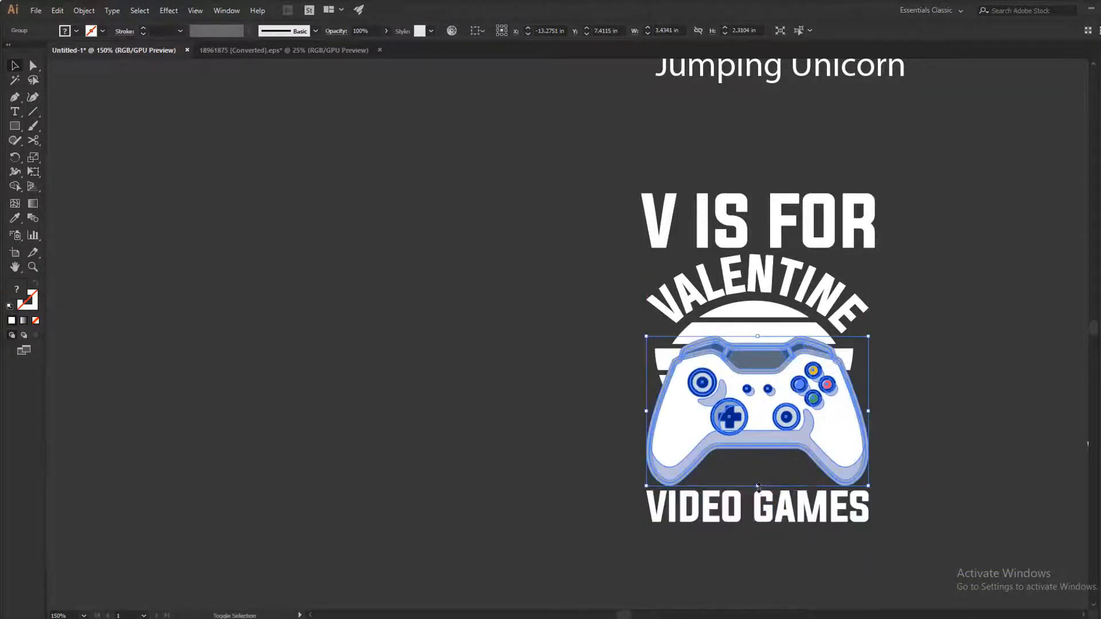
left_click_drag(758, 486, 759, 462)
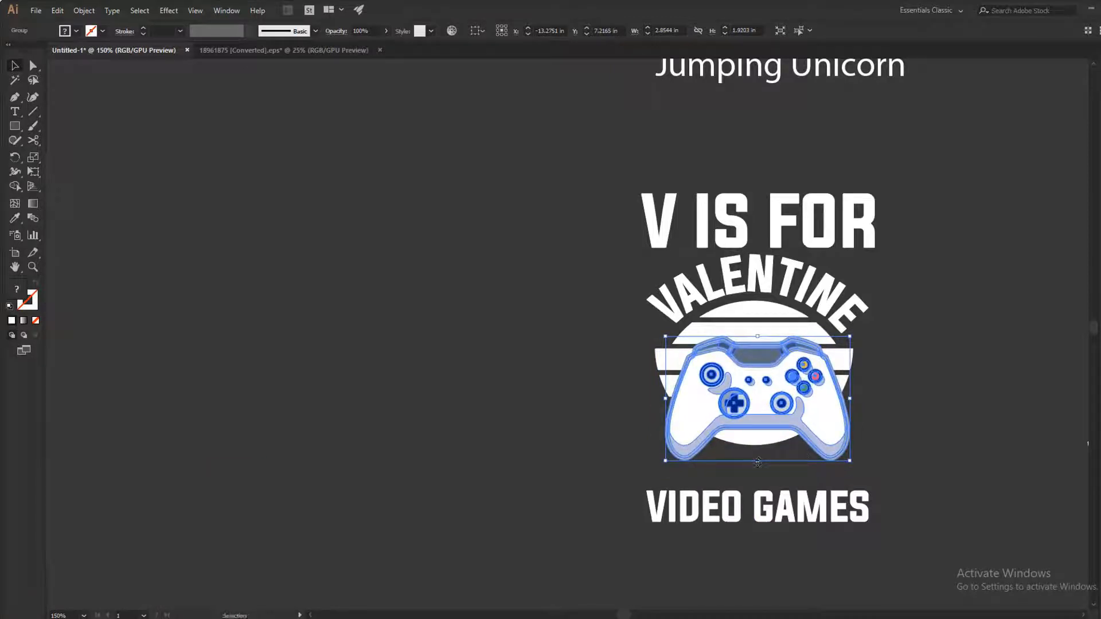
left_click(753, 326)
left_click(755, 314, "shift")
left_click(776, 273, "shift")
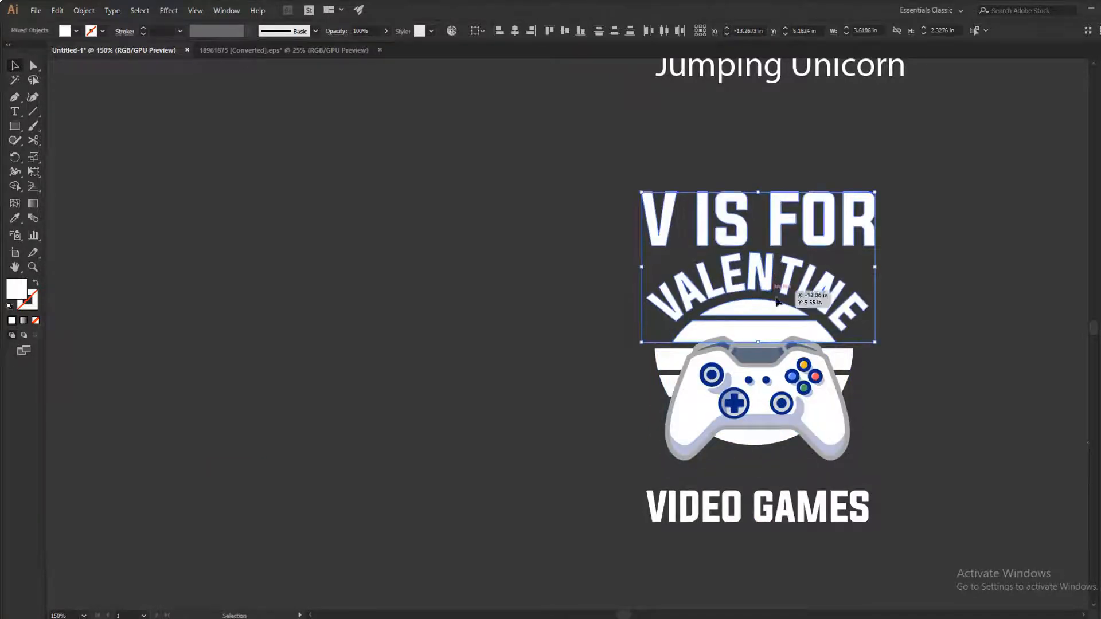
left_click(773, 446)
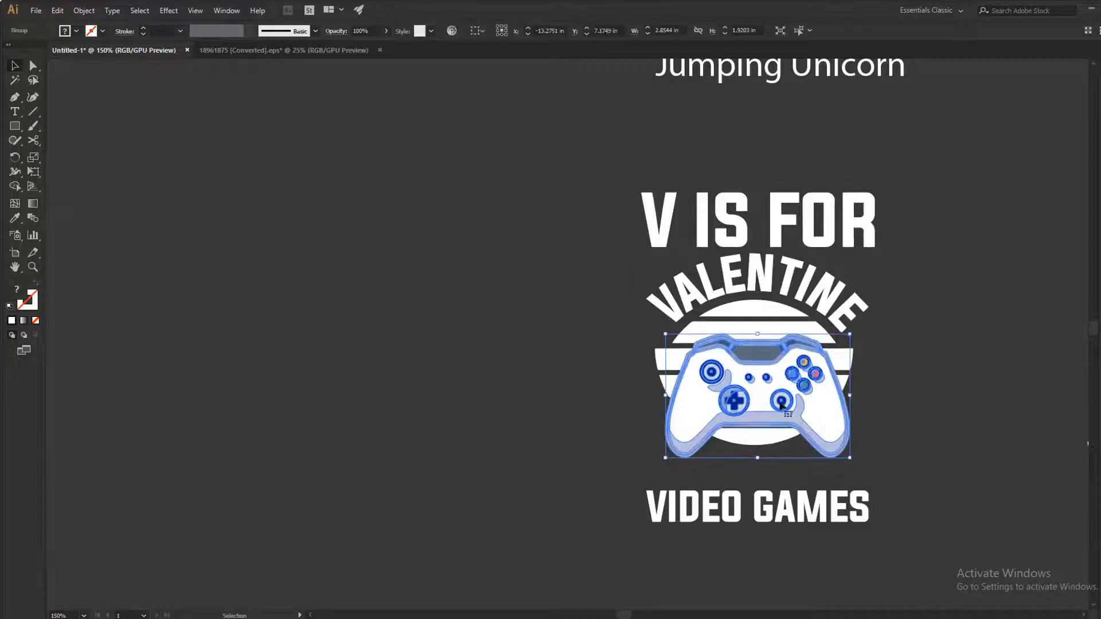
Step: Nudge VIDEO GAMES up until it sits closely beneath the controller
left_click(758, 494)
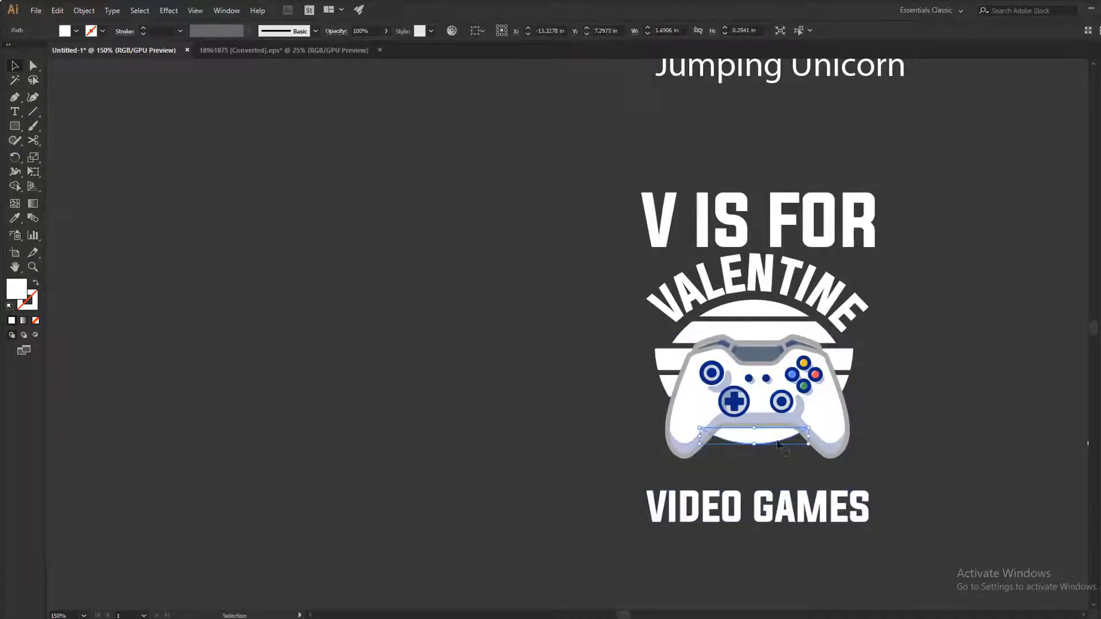
key("Up")
key("Up")
key("Up")
key("Up")
key("Up")
key("Up")
key("Up")
key("Up")
key("Up")
key("Up")
key("Up")
key("Up")
key("Up")
key("Up")
key("Up")
key("Up")
key("Up")
key("Up")
key("Up")
key("Up")
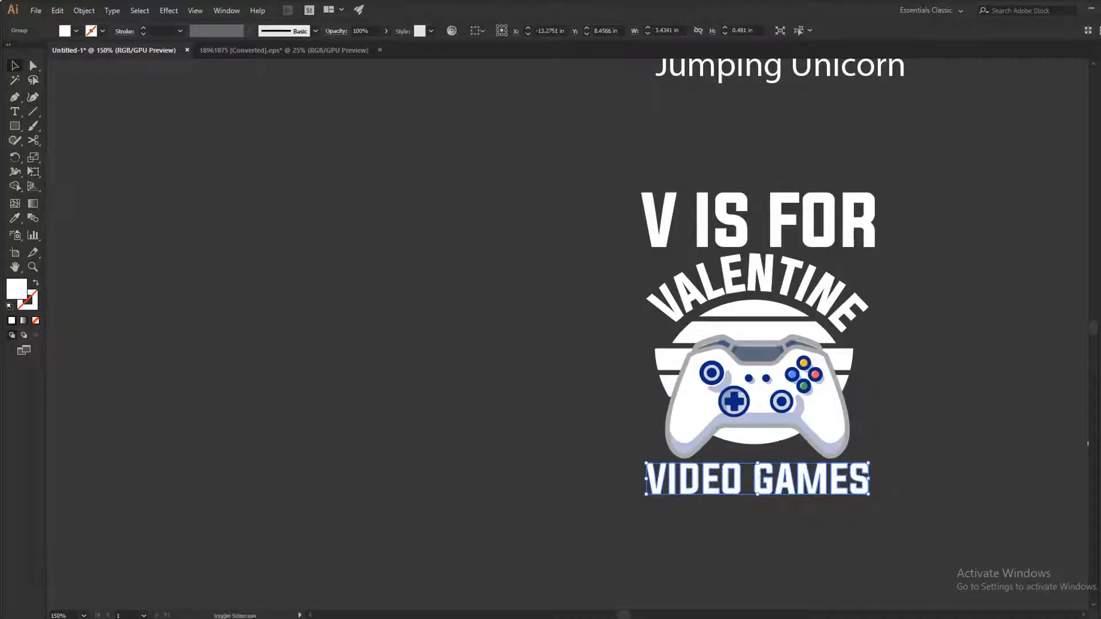
Step: Scale VIDEO GAMES down to match the width of the striped circle
left_click_drag(870, 478, 871, 478)
left_click_drag(646, 479, 655, 478)
left_click_drag(868, 478, 855, 389)
left_click(875, 383)
Step: Try narrowing the curved VALENTINE to about 3.06 in wide to match the striped circle, and undo the resizing
left_click(854, 310)
left_click_drag(868, 293, 854, 348)
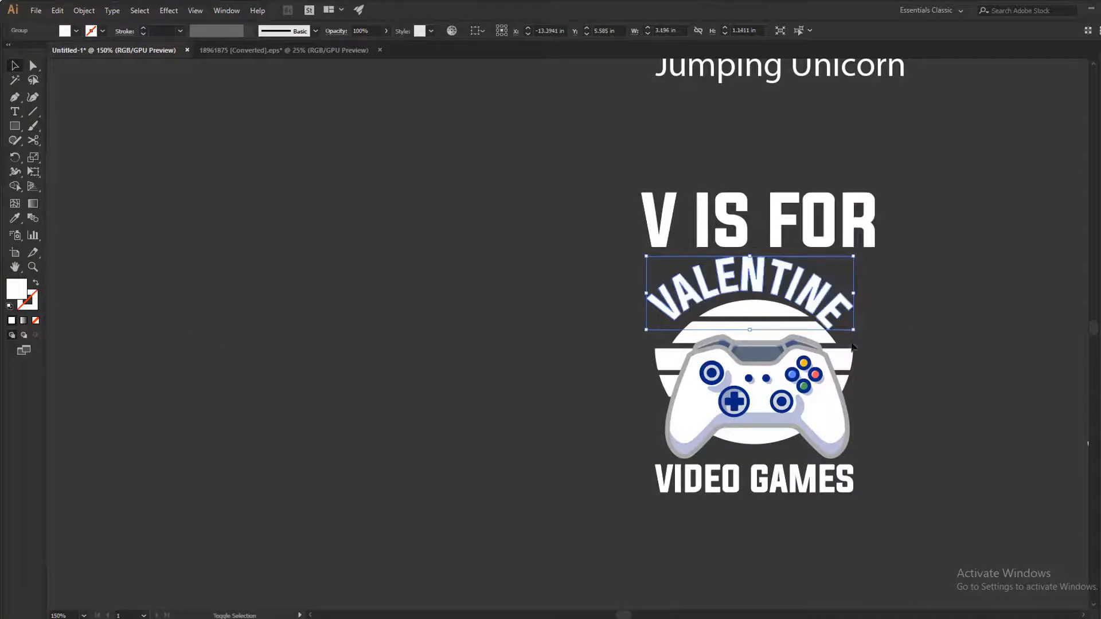
left_click_drag(646, 293, 657, 396)
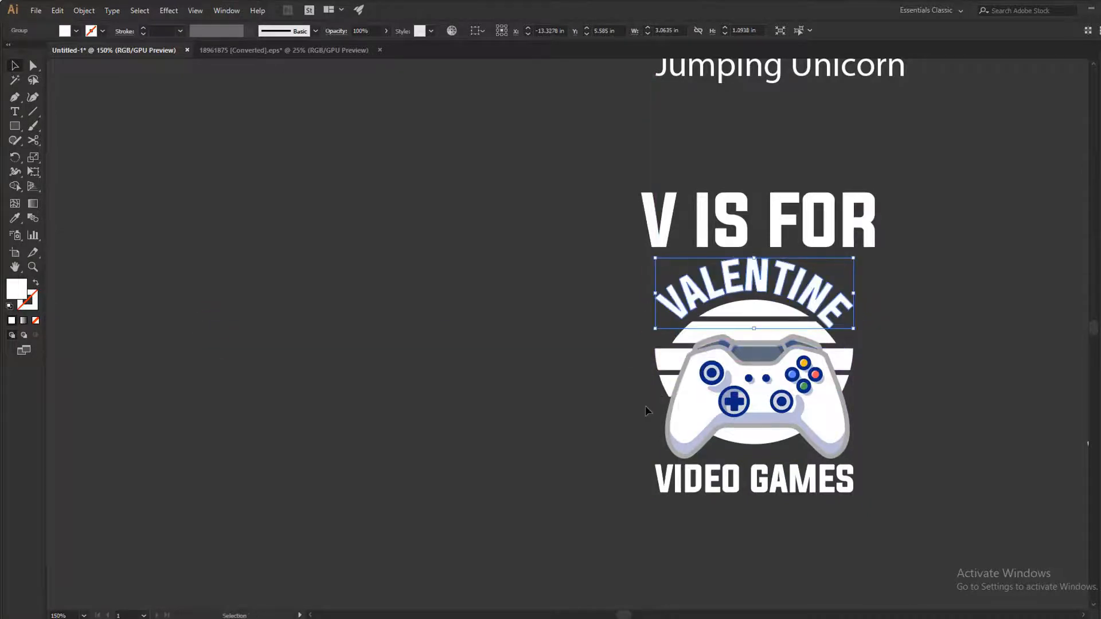
left_click(646, 410)
left_click(755, 311)
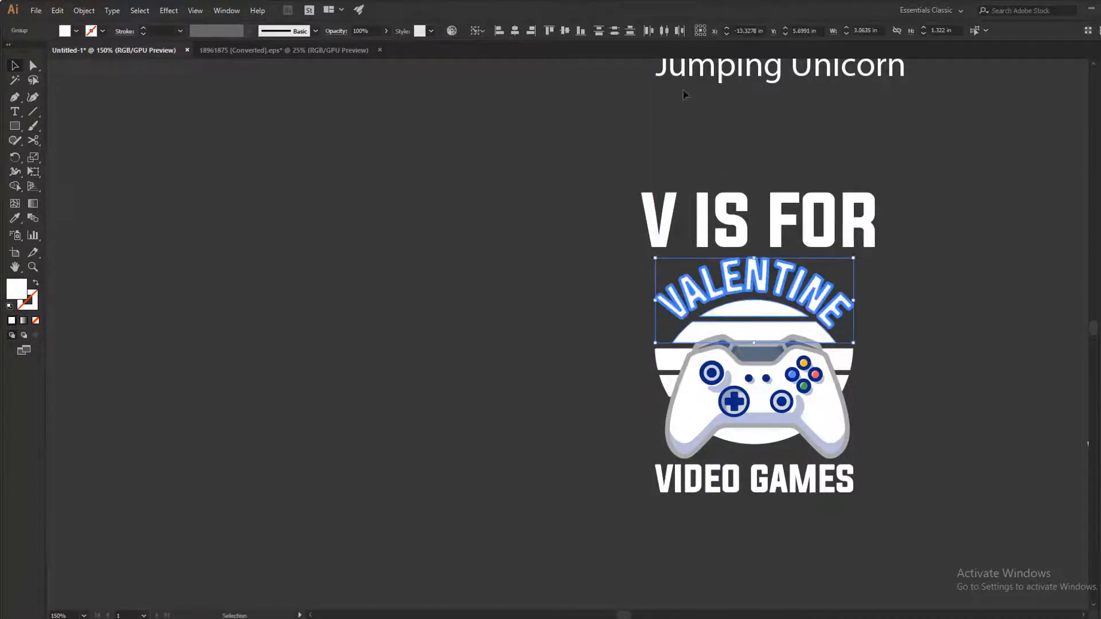
key("ctrl+z")
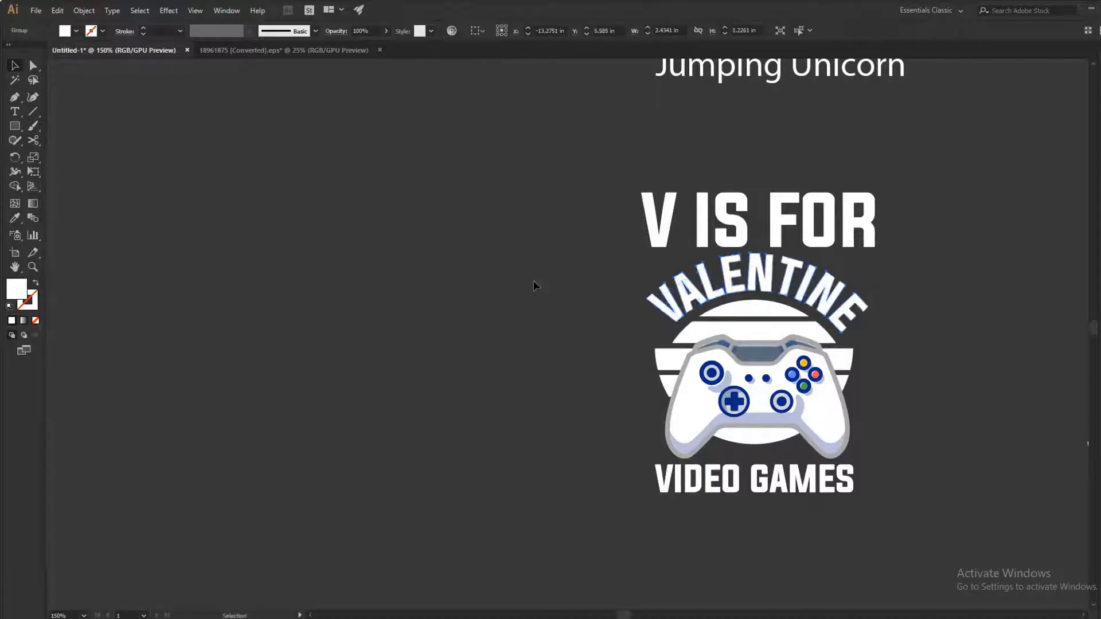
Step: Narrow V IS FOR from both sides until it matches the width of the curved VALENTINE
left_click(672, 238)
left_click_drag(641, 220, 647, 229)
left_click_drag(875, 220, 869, 232)
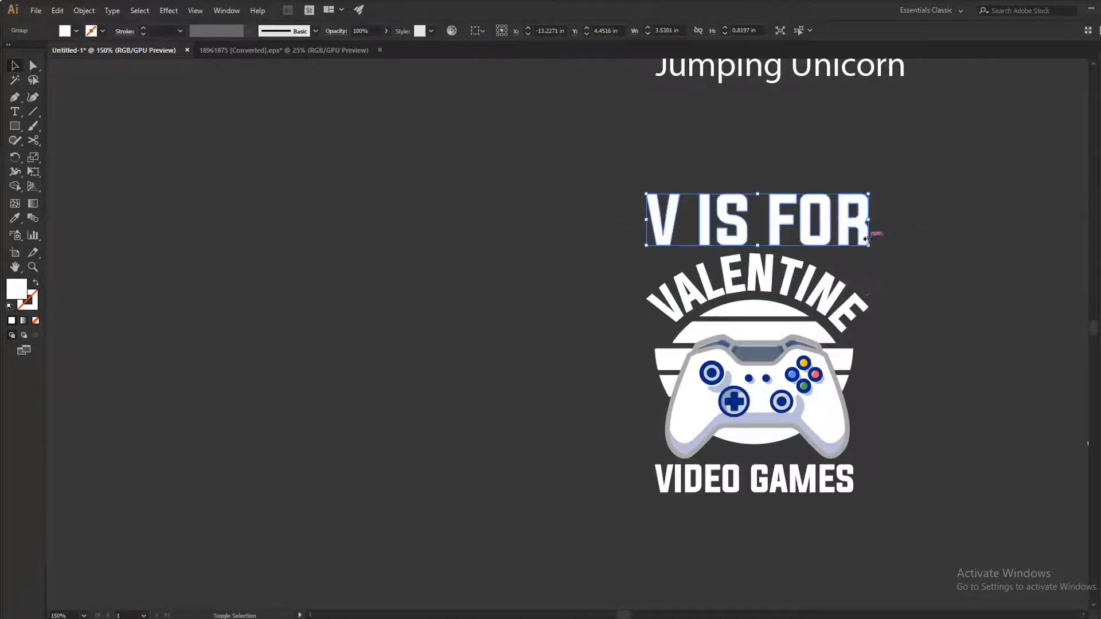
Step: Show the rulers and place vertical guides at both outer edges of V IS FOR
left_click(904, 248)
scroll(797, 330, "up", 1)
key("ctrl+r")
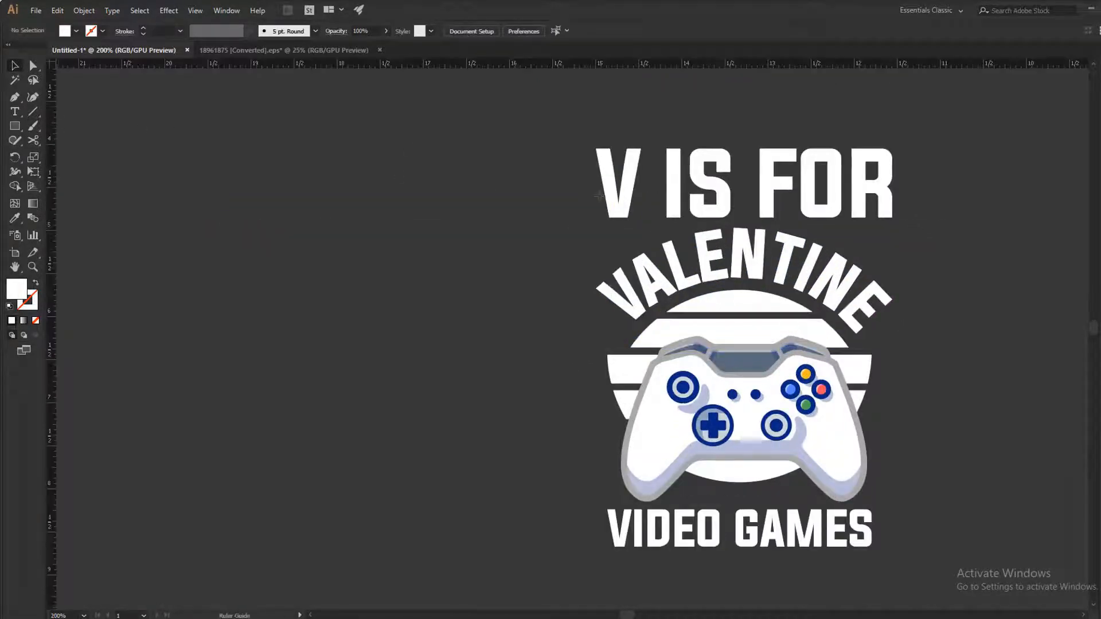
left_click_drag(596, 196, 597, 195)
left_click_drag(893, 234, 893, 233)
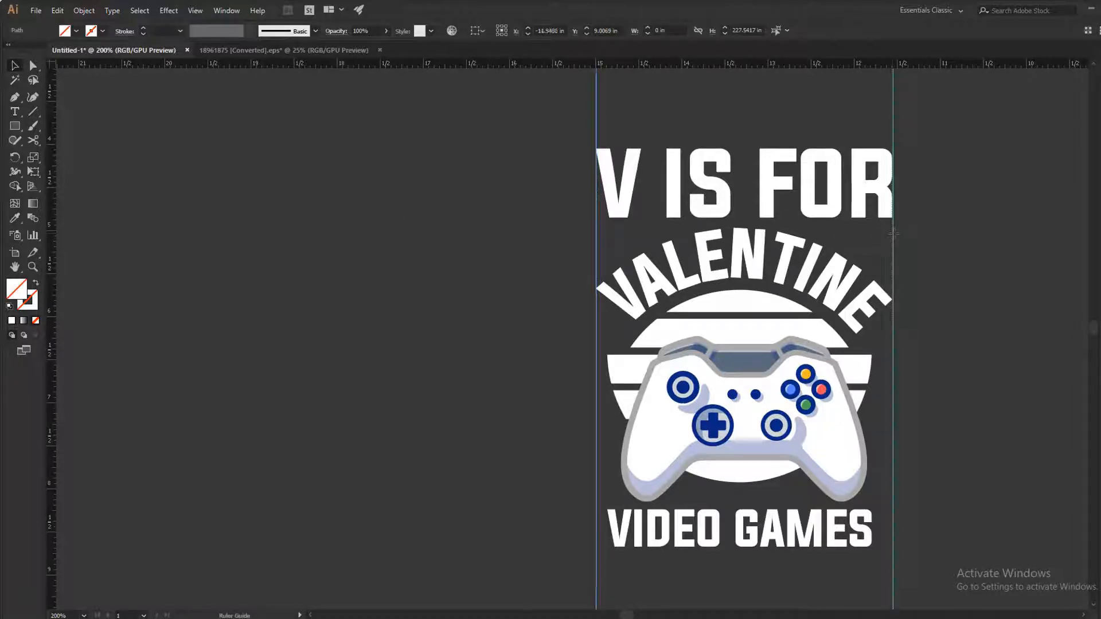
left_click(893, 481)
Step: Widen VIDEO GAMES on both sides to match the width of V IS FOR, and hide the guides
left_click(859, 527)
left_click_drag(872, 527, 894, 527)
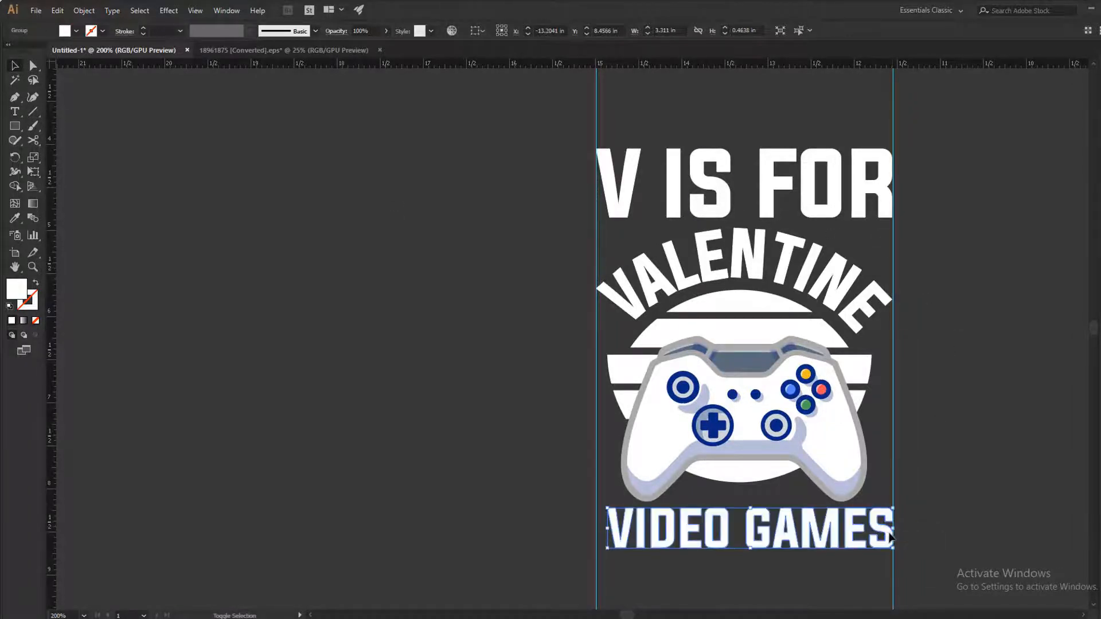
right_click(916, 420)
left_click(880, 384)
left_click_drag(880, 384, 928, 436)
key("ctrl+semicolon")
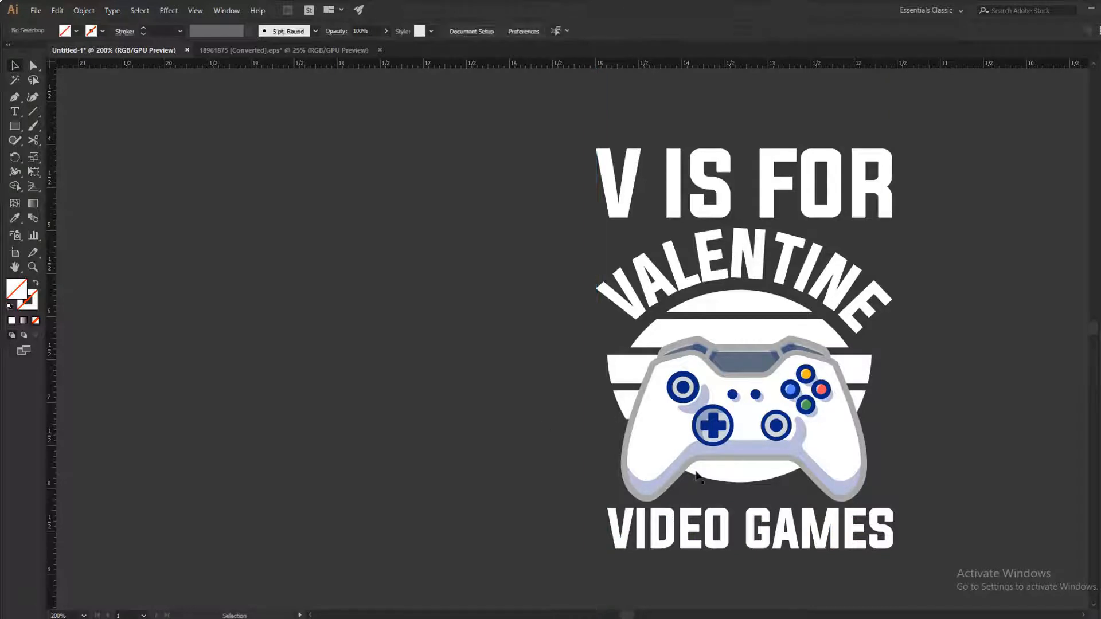
left_click(889, 530)
left_click_drag(893, 528, 892, 529)
left_click_drag(607, 528, 597, 528)
left_click(573, 465)
Step: Enlarge the whole Valentine video game design to about 4.61 in wide and move it slightly left and down
scroll(571, 464, "down", 2)
left_click_drag(569, 461, 568, 438)
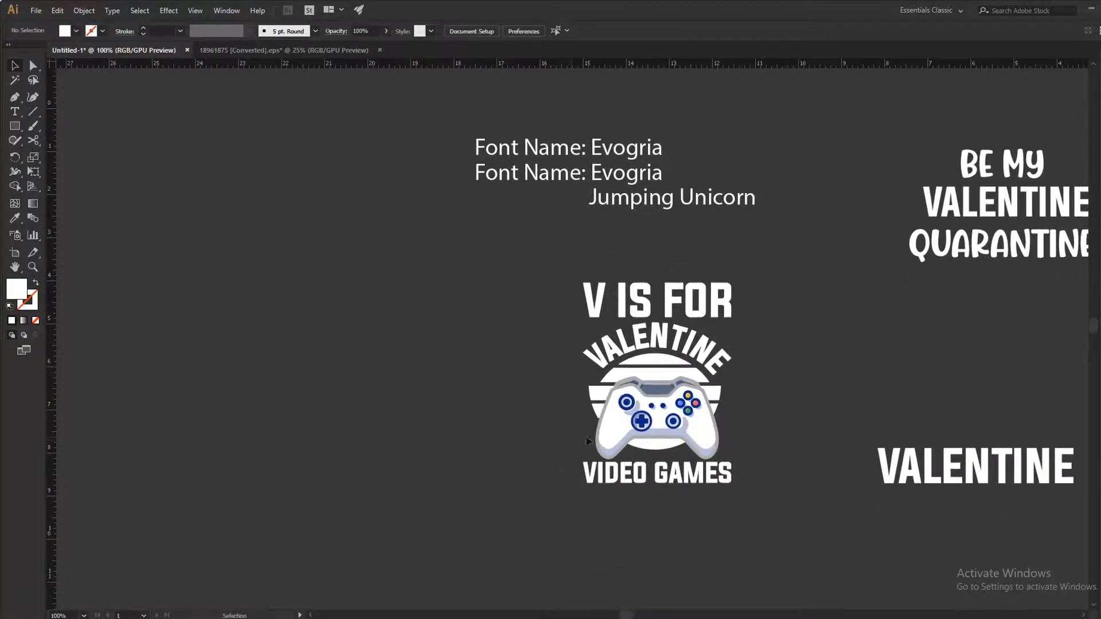
left_click_drag(539, 222, 722, 504)
left_click(688, 592)
left_click(714, 301)
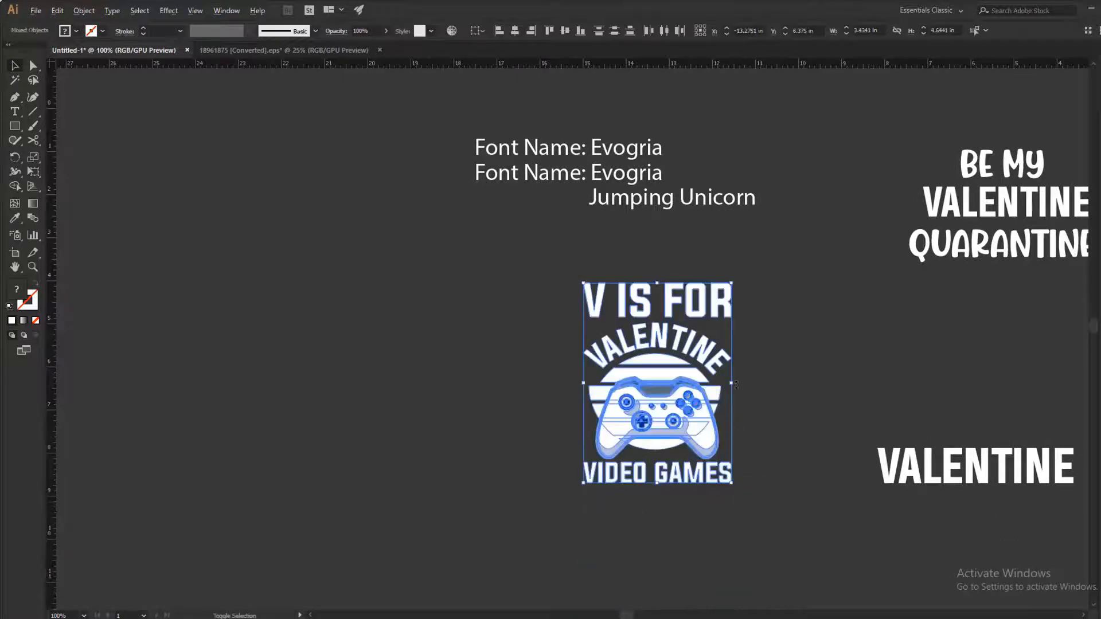
left_click_drag(732, 383, 757, 383)
left_click_drag(714, 349, 666, 366)
left_click(743, 349)
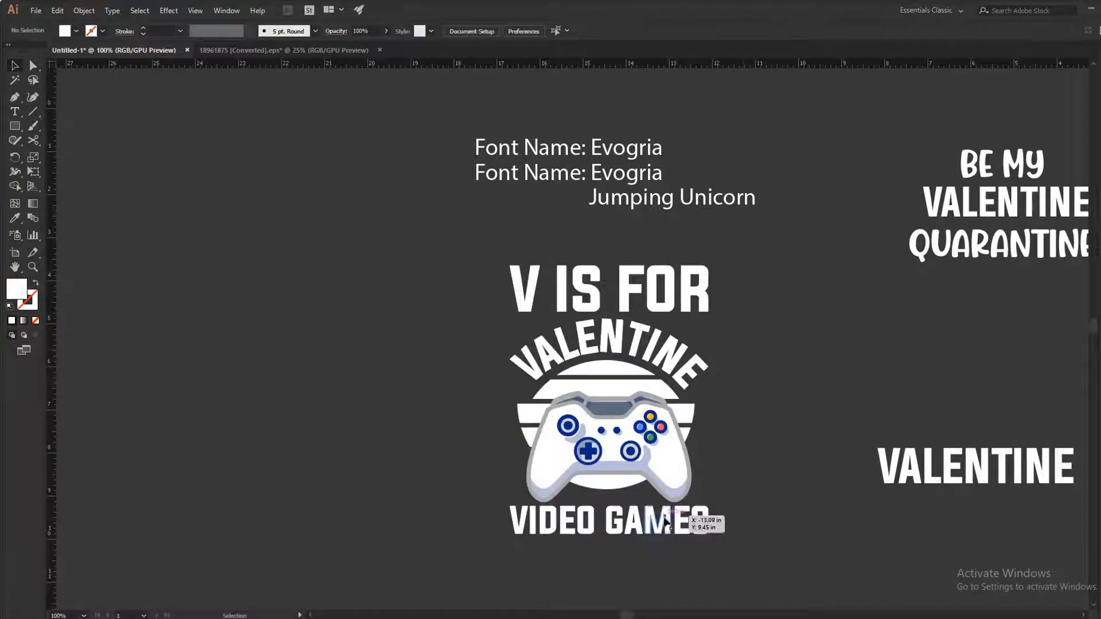
Step: Ungroup the VIDEO GAMES letters and draw a horizontal line about 2.8 in long through the middle of GAMES
right_click(665, 522)
left_click(839, 330)
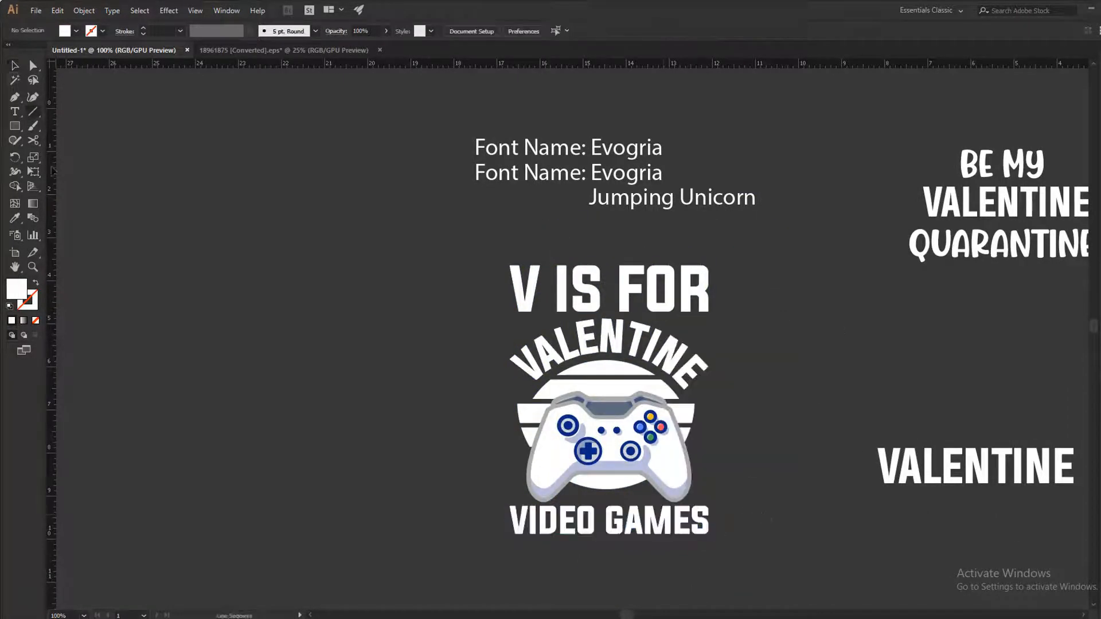
left_click_drag(601, 519, 722, 519)
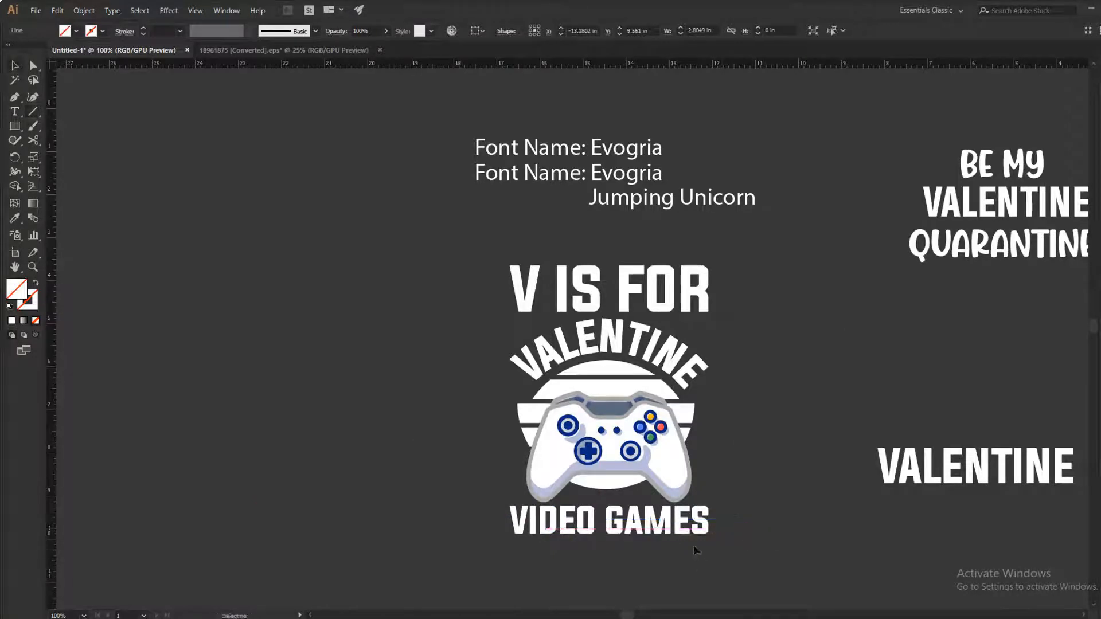
Step: Try dividing only the letter E of GAMES with the horizontal line
left_click(681, 525, "shift")
key("ctrl+shift+F9")
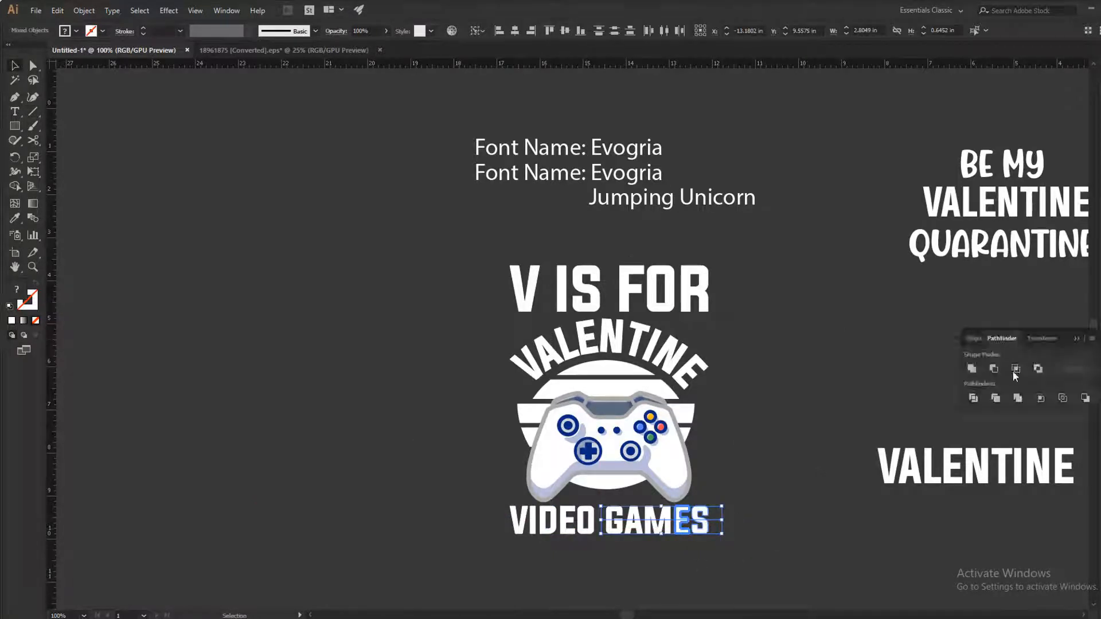
left_click(973, 397)
right_click(674, 531)
left_click(711, 435)
left_click(660, 522)
left_click(632, 530)
left_click(663, 548)
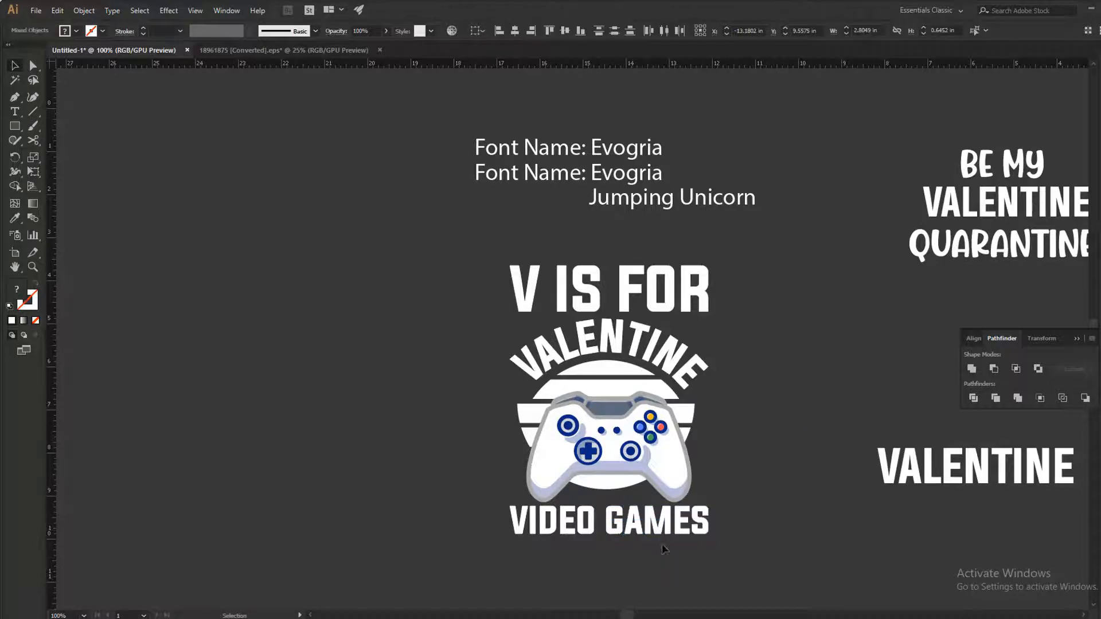
Step: Divide all the GAMES letters along the horizontal line and ungroup the resulting pieces
left_click(658, 525)
left_click_drag(733, 585, 616, 519)
left_click(973, 397)
right_click(688, 514)
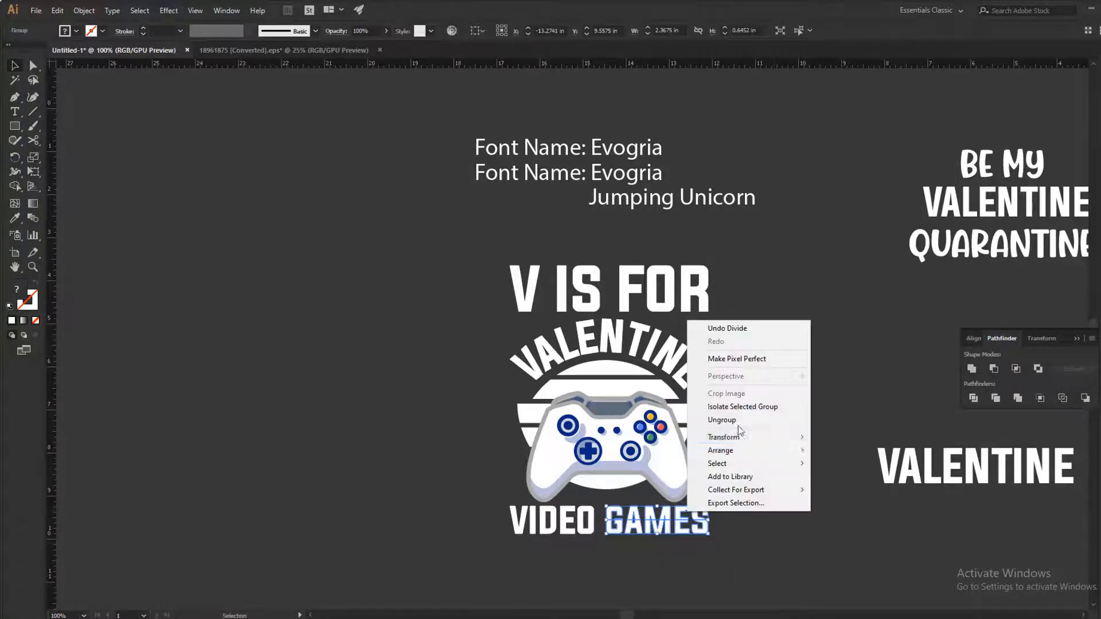
left_click(738, 421)
left_click(737, 423)
Step: Fill the upper halves of A, M and E in GAMES with the orange-red swatch
left_click(633, 514)
left_click(651, 513, "shift")
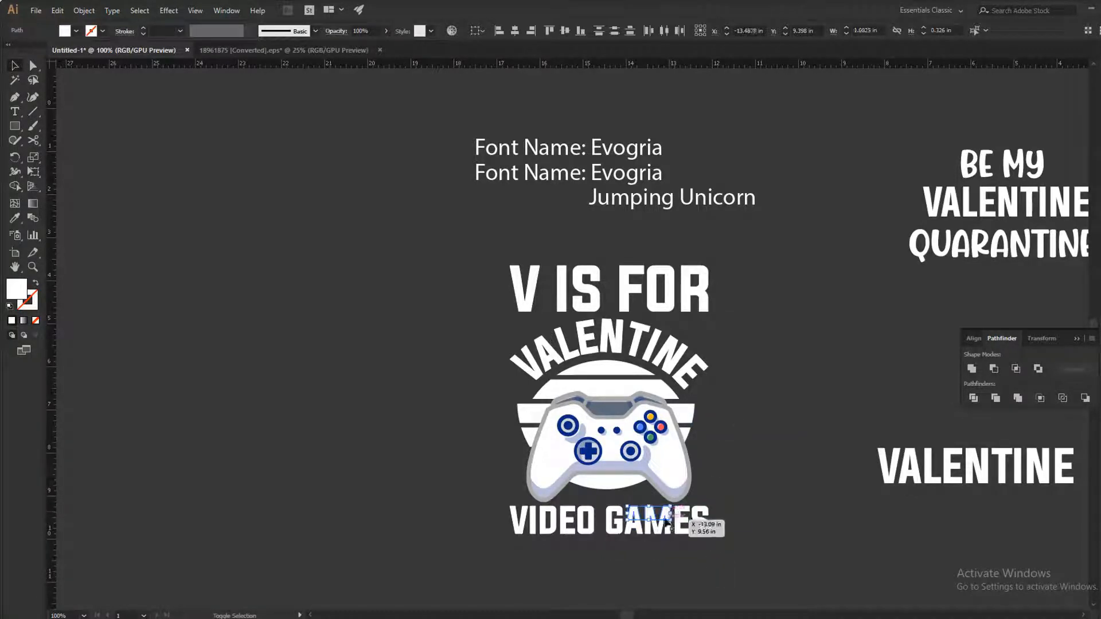
left_click(683, 514, "shift")
left_click(66, 29)
left_click(30, 51)
left_click(257, 176)
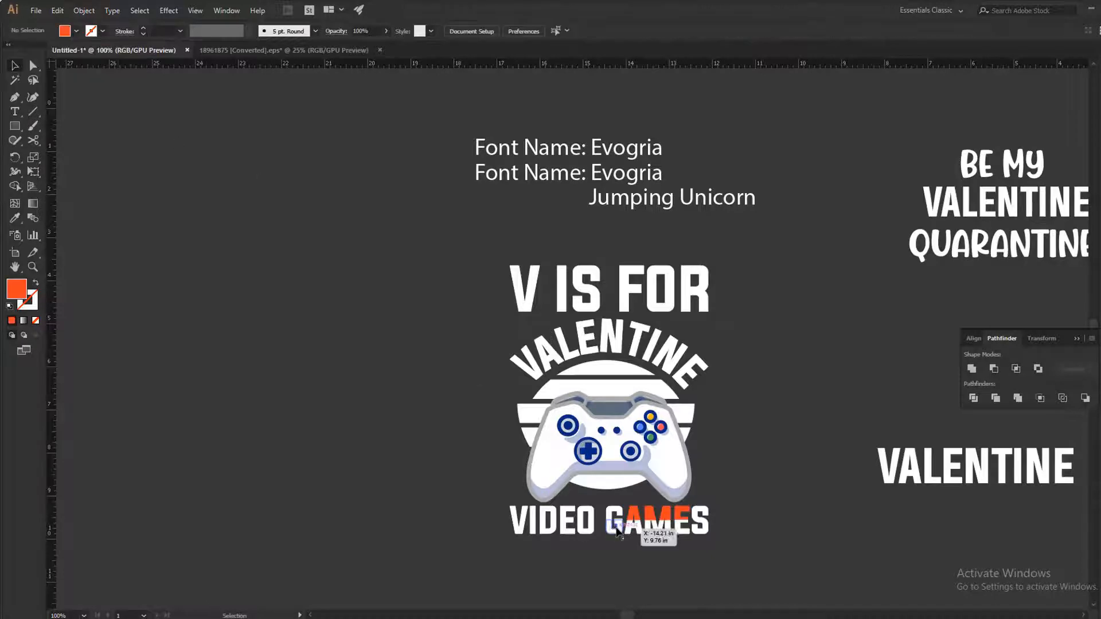
Step: Fill the divided pieces of the outer letters G and S in GAMES with the same orange-red
left_click_drag(617, 530, 711, 533)
left_click(65, 30)
left_click(32, 52)
left_click(392, 237)
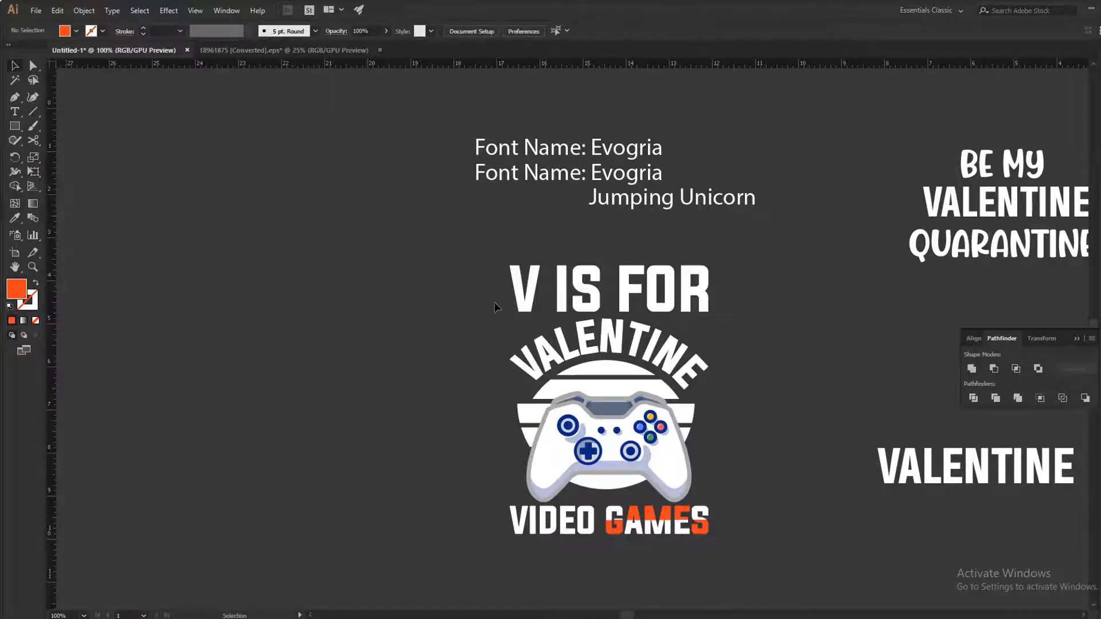
Step: Group the circle's stripes, the VIDEO letters and the remaining white pieces of GAMES as separate groups
left_click(596, 484)
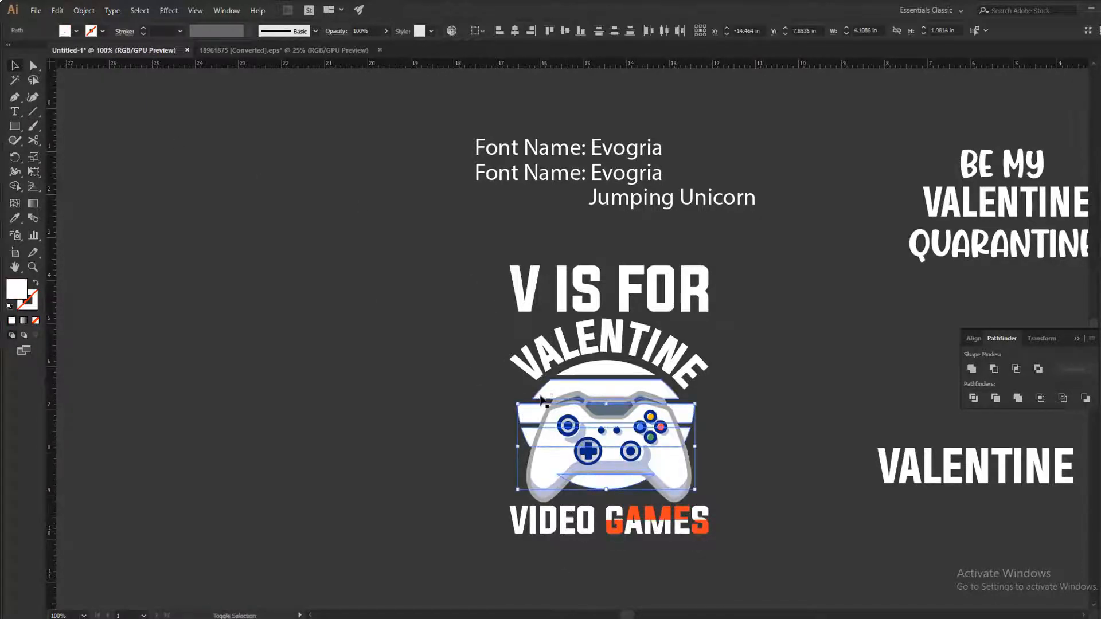
key("a")
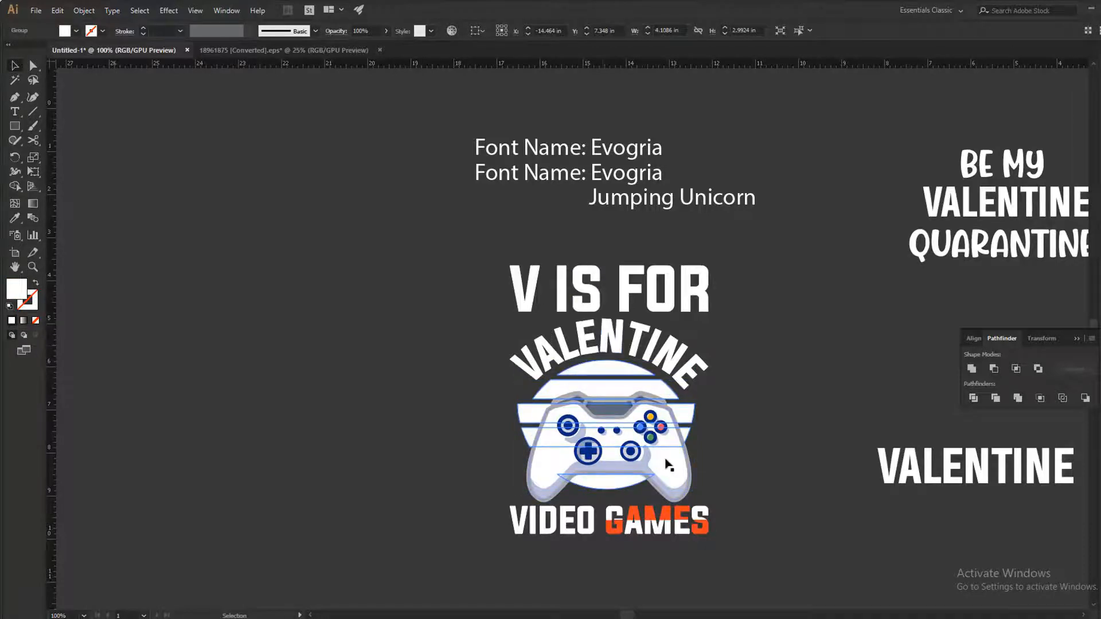
left_click(591, 509)
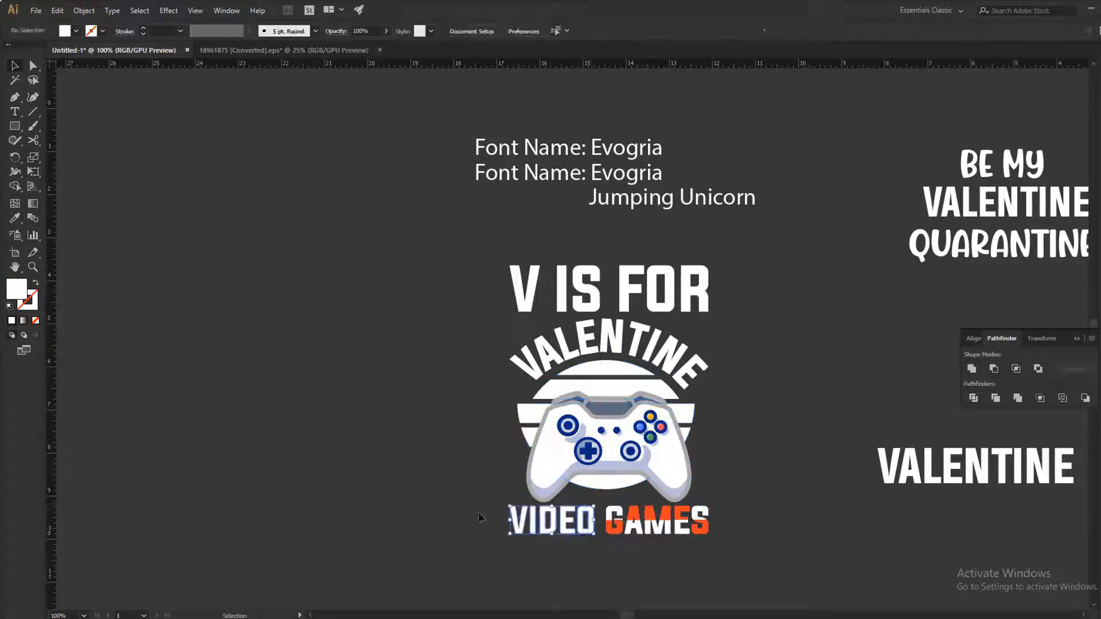
left_click(633, 529)
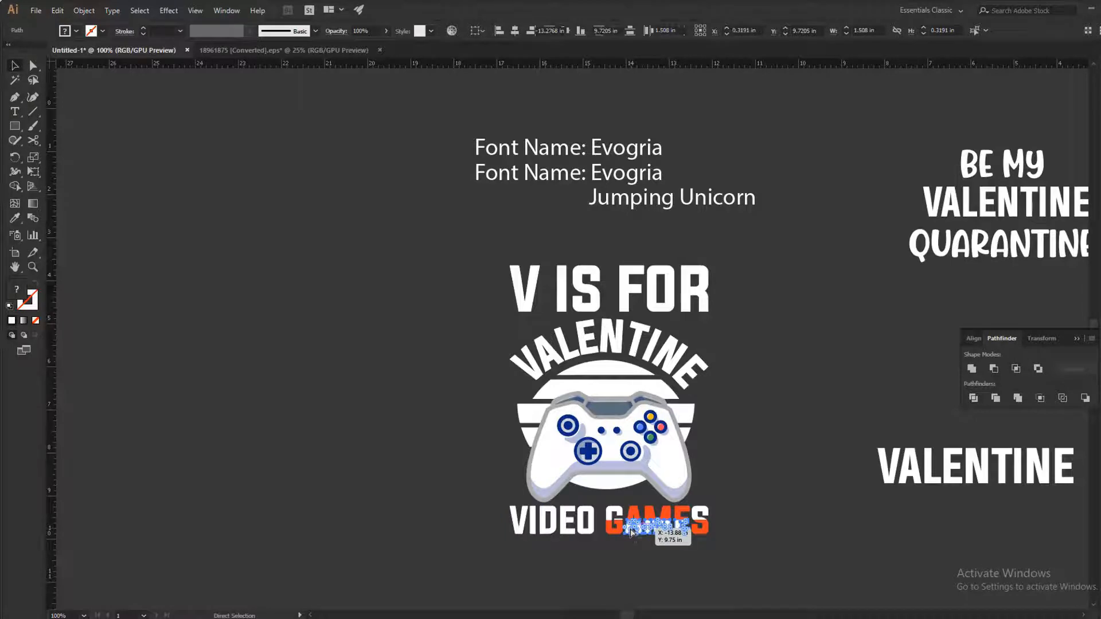
key("v")
Step: Try filling V IS FOR, the striped circle, VIDEO and the white GAMES pieces with bright blues, including #00C9FF
left_click(573, 287)
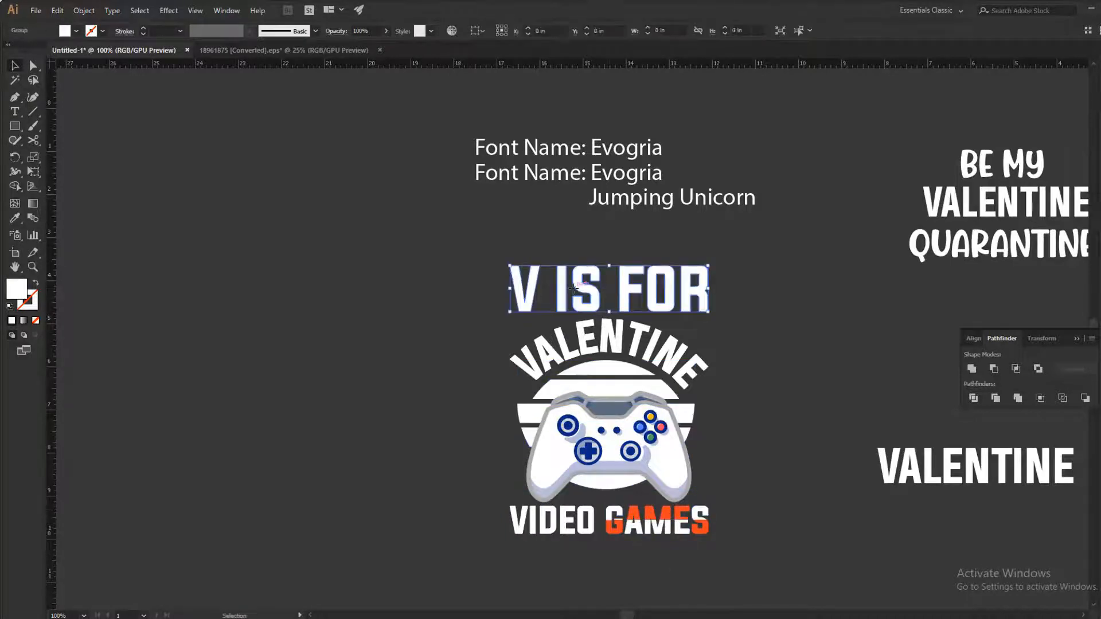
left_click(591, 507, "shift")
left_click(618, 502)
left_click(641, 525)
left_click(573, 525, "shift")
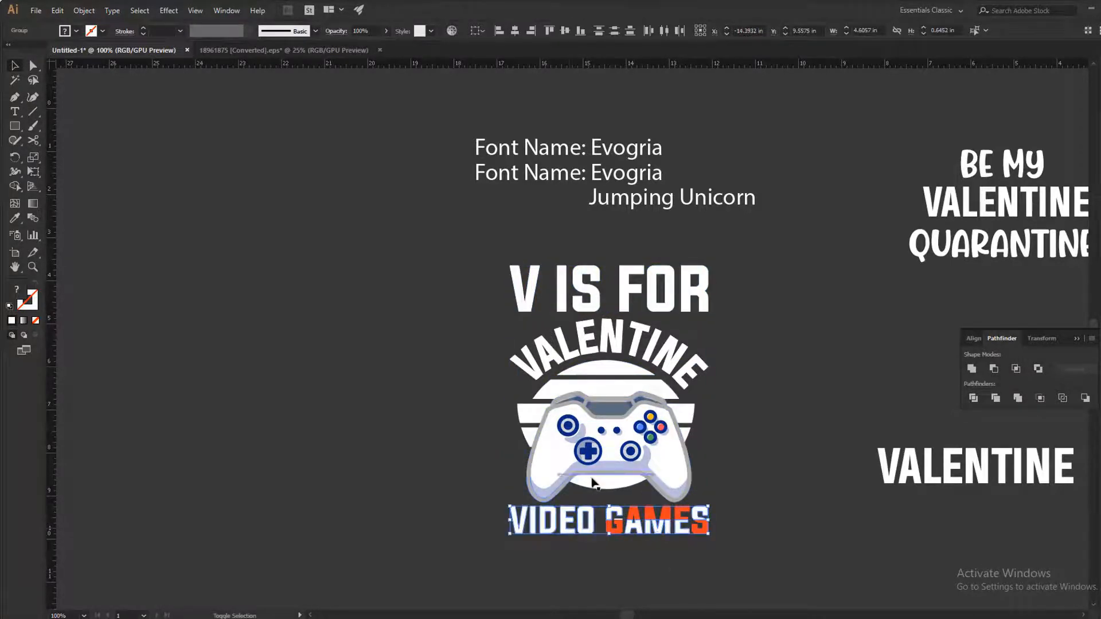
left_click(592, 478, "shift")
left_click(622, 301, "shift")
double_click(18, 288)
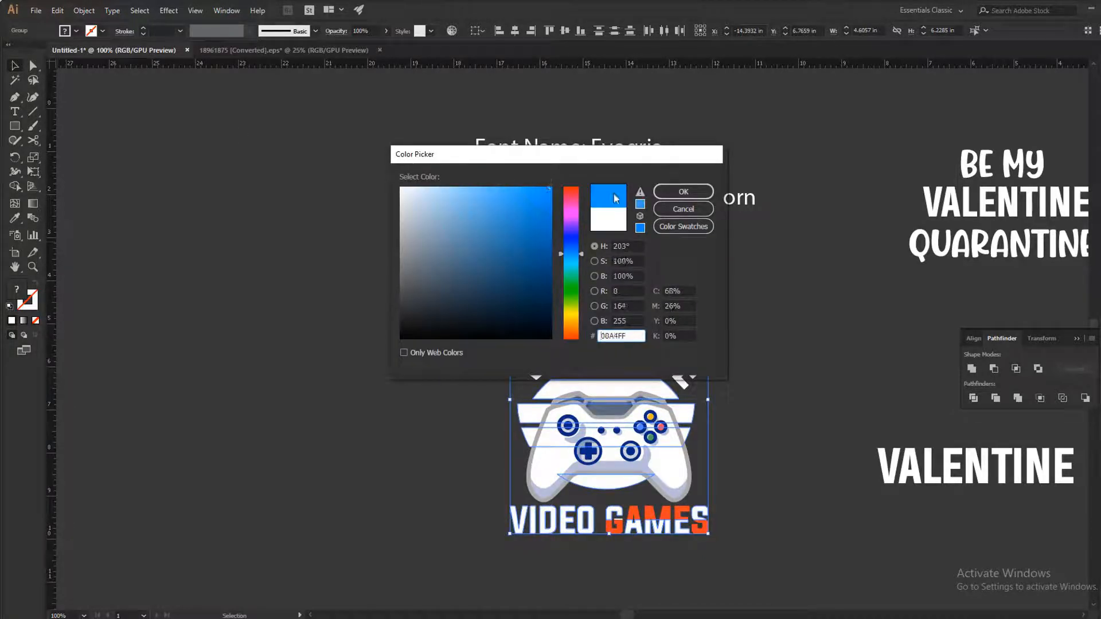
left_click(665, 191)
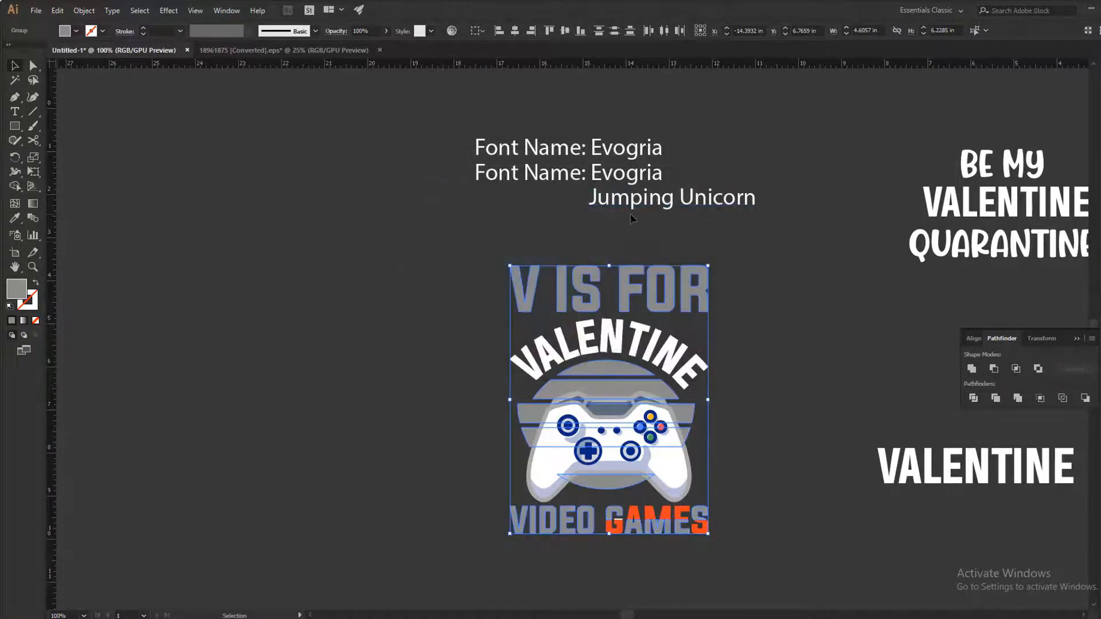
double_click(16, 288)
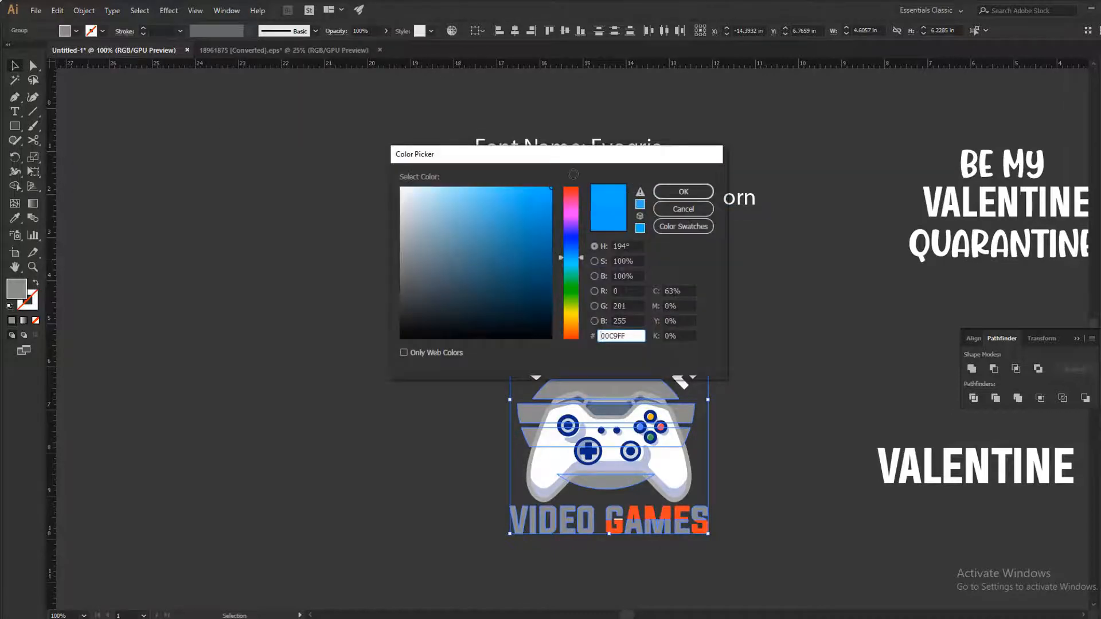
left_click(677, 194)
left_click(743, 299)
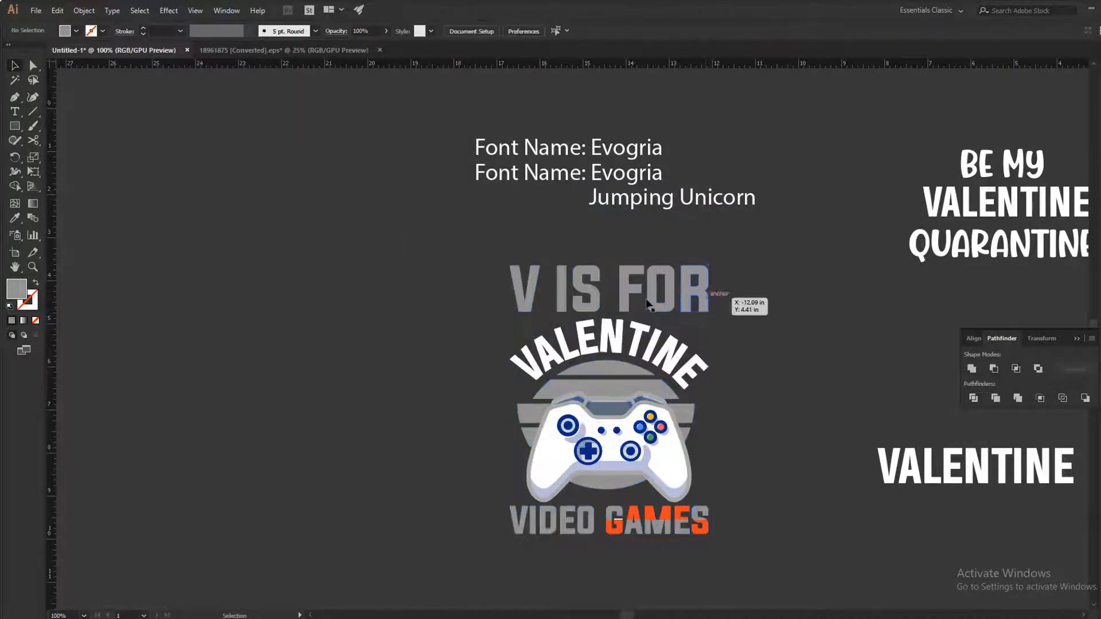
Step: Ungroup the V IS FOR lettering into individual letters
right_click(646, 300)
left_click(697, 399)
left_click(734, 367)
Step: Try recolouring the O of FOR and check its transparency settings
left_click(654, 290)
double_click(16, 288)
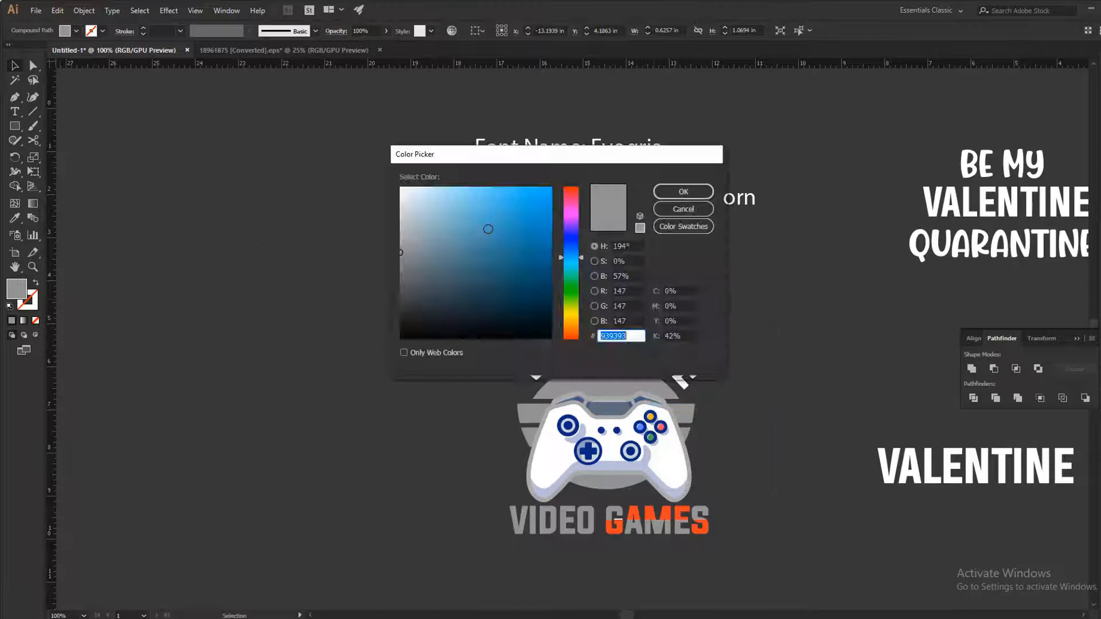
left_click(684, 191)
left_click(336, 31)
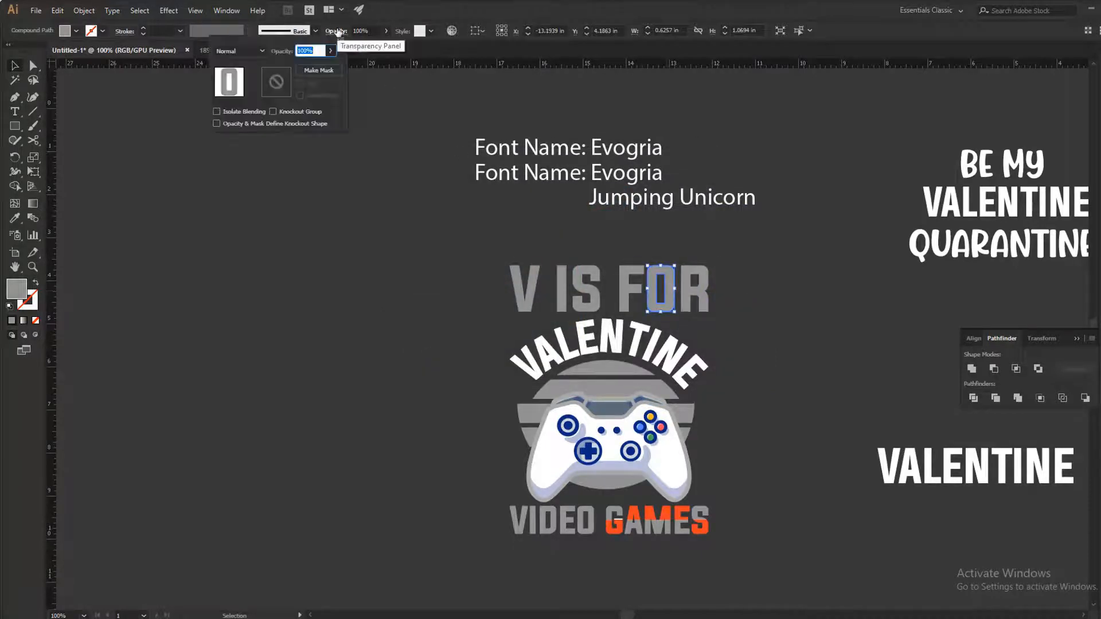
left_click(373, 194)
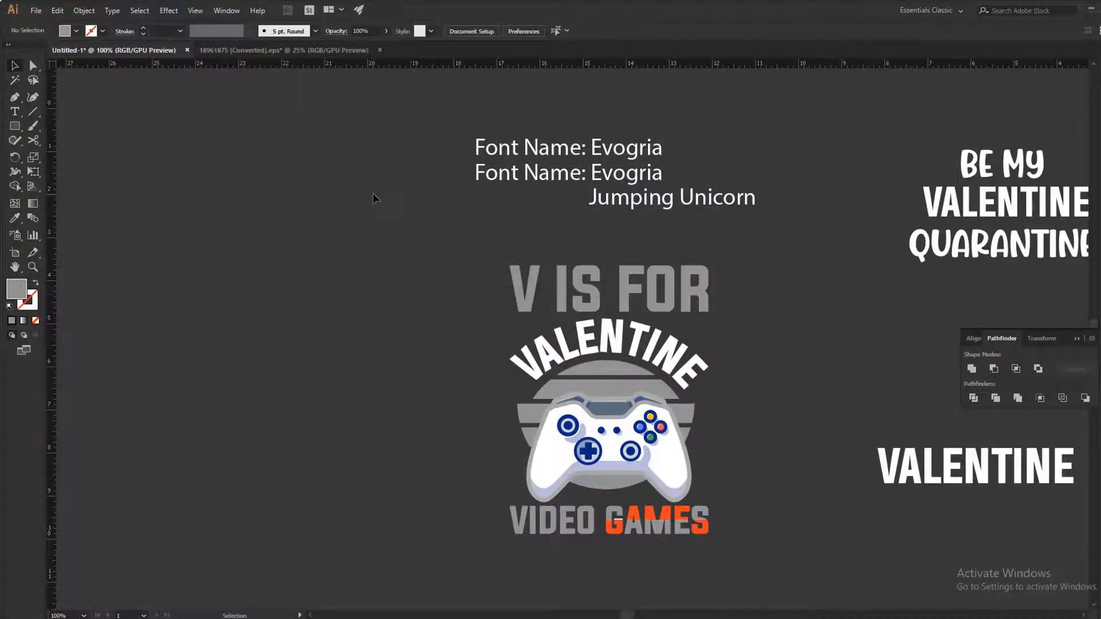
Step: Apply the orange-red swatch to the V of V IS FOR and change its fill to dark blue
left_click(527, 289)
left_click(76, 31)
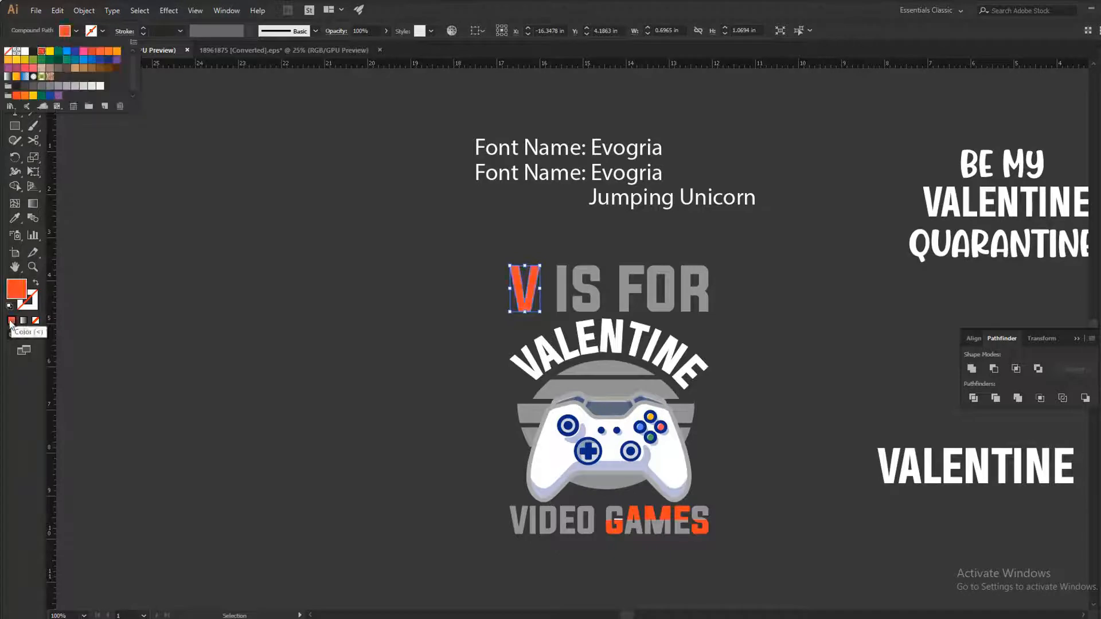
double_click(15, 289)
left_click(457, 254)
left_click(543, 277)
left_click(570, 253)
left_click(683, 192)
left_click(373, 337)
Step: Brighten the fill of the single letter V to a vivid blue
left_click(524, 290)
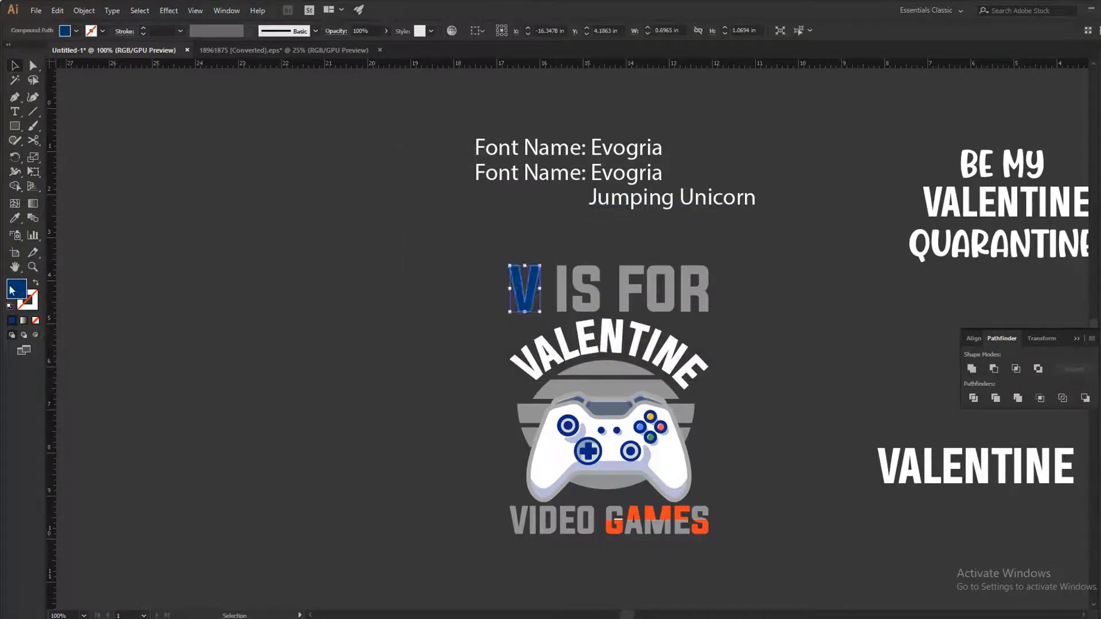
double_click(16, 289)
left_click(686, 189)
Step: Sample the V's vivid blue onto the letters IS FOR with the Eyedropper
left_click(600, 275)
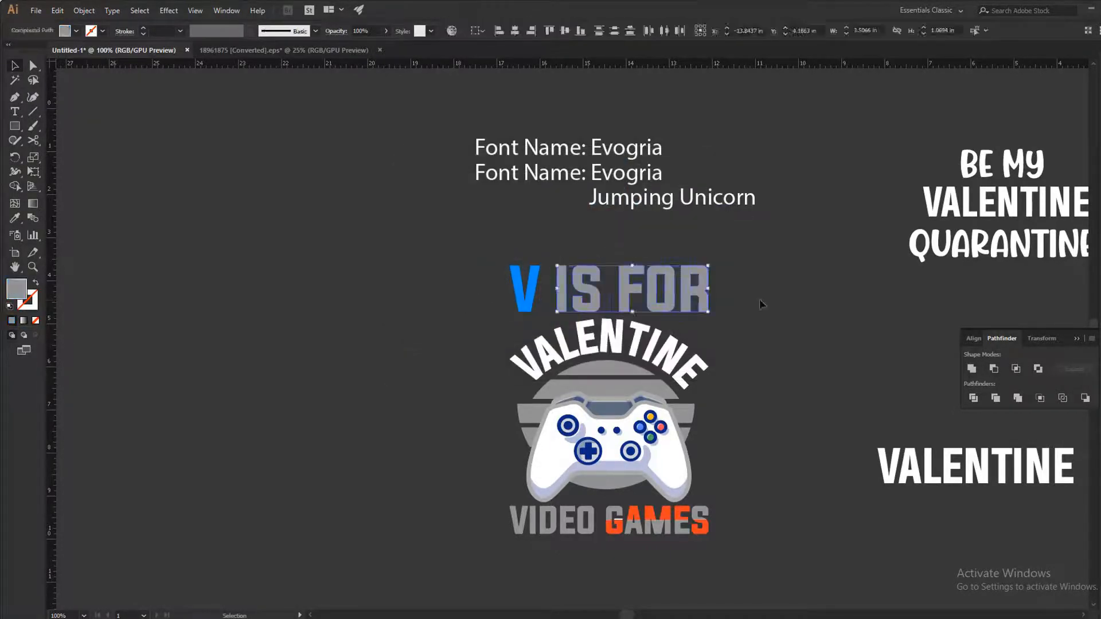
key("i")
left_click(528, 291)
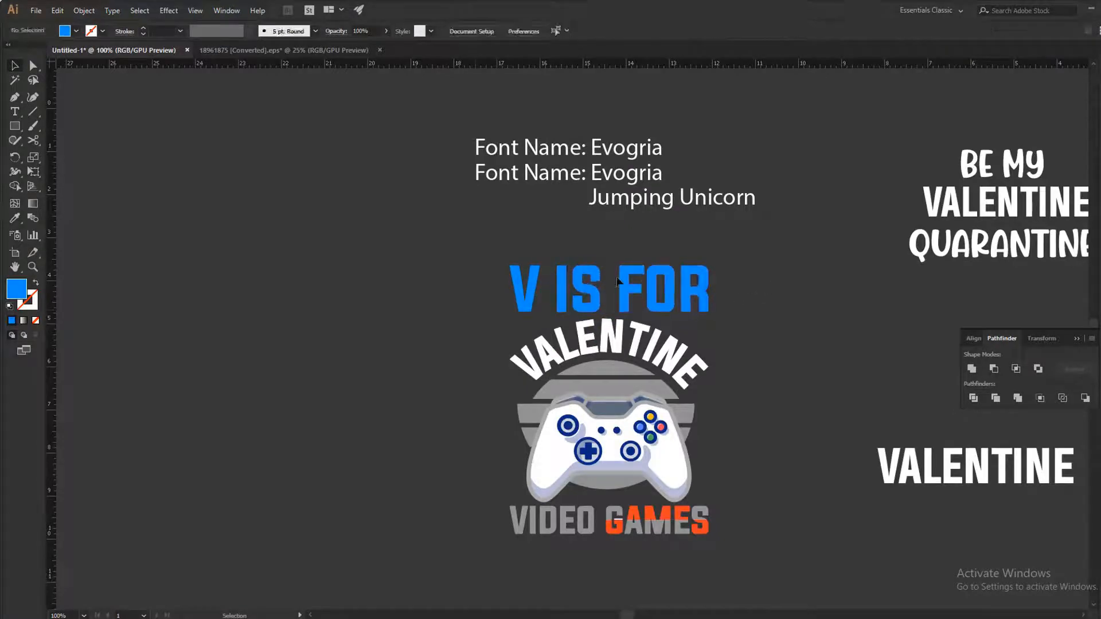
Step: Set the blue of the whole V IS FOR lettering to full saturation and brightness
left_click(525, 289, "shift")
double_click(16, 289)
left_click_drag(547, 215, 554, 172)
left_click(683, 192)
left_click(756, 306)
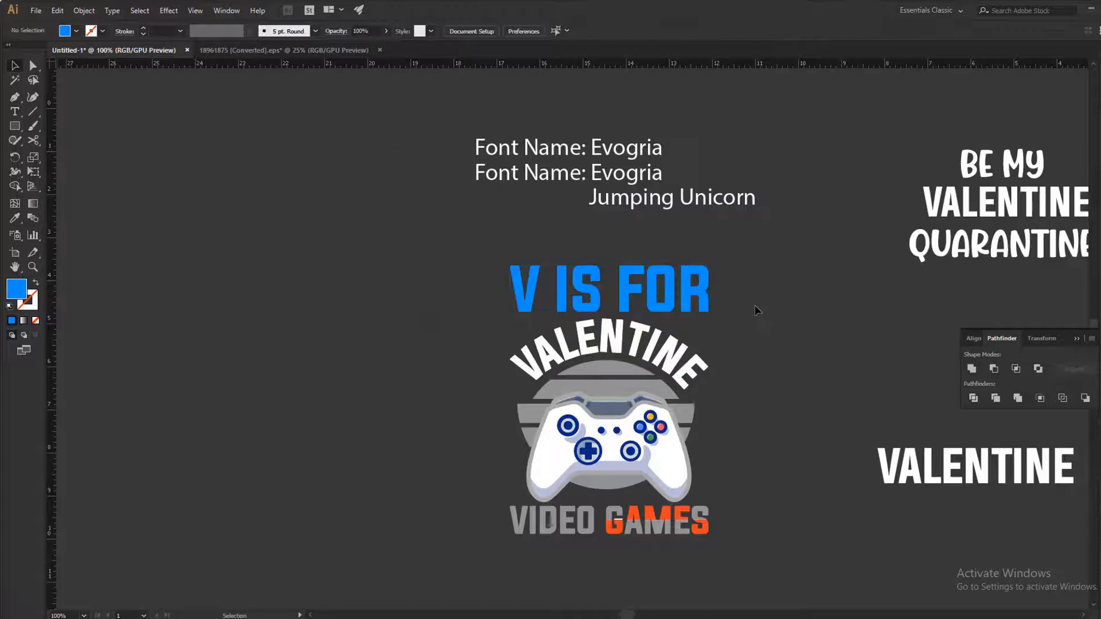
Step: Apply the blue of V IS FOR to the striped circle behind the controller with the Eyedropper
left_click(635, 380)
key("i")
left_click(655, 295)
key("v")
left_click(722, 415)
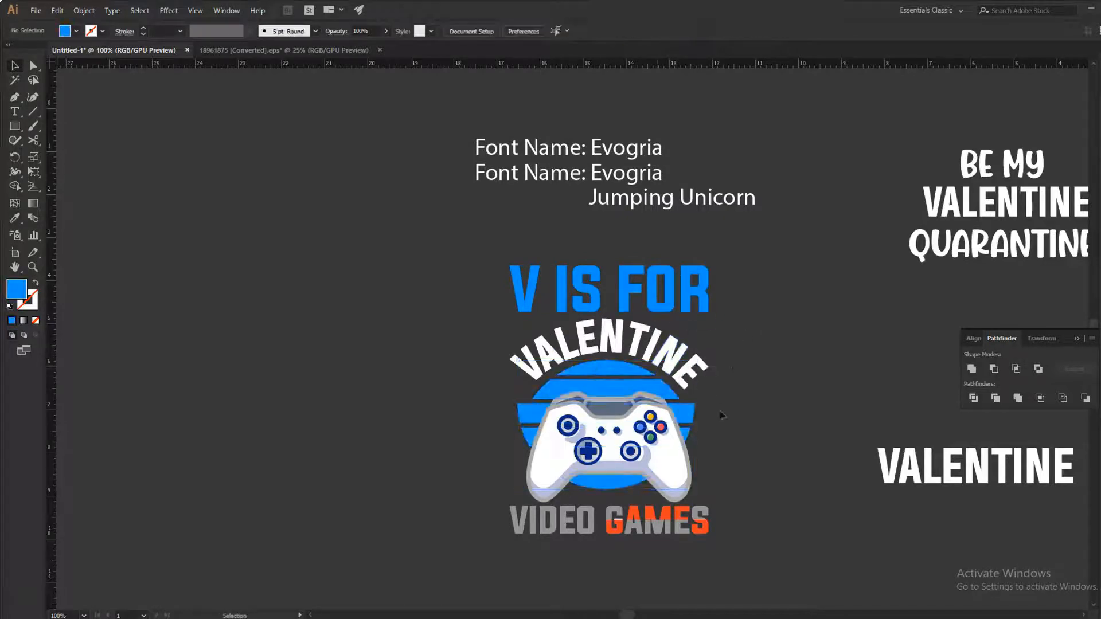
Step: Apply the blue of the design to the grey word VIDEO with the Eyedropper
left_click(637, 528)
left_click(589, 523)
key("i")
left_click(685, 437)
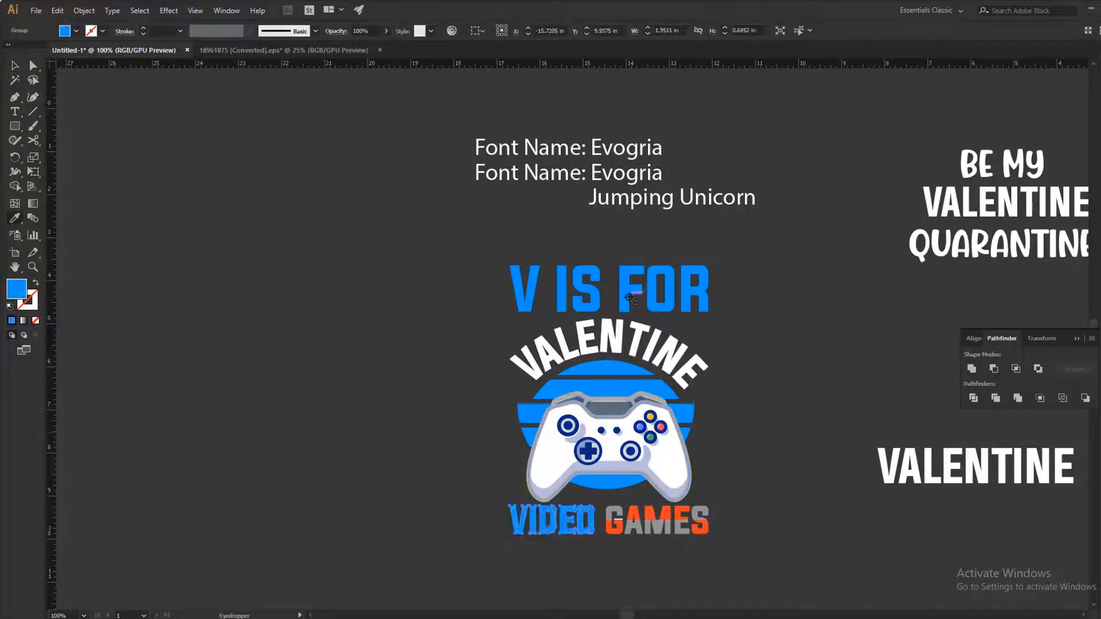
key("v")
left_click(724, 459)
Step: Recolor the grey parts of the word GAMES with the circle's blue using the Eyedropper
left_click(641, 529)
left_click(621, 514, "shift")
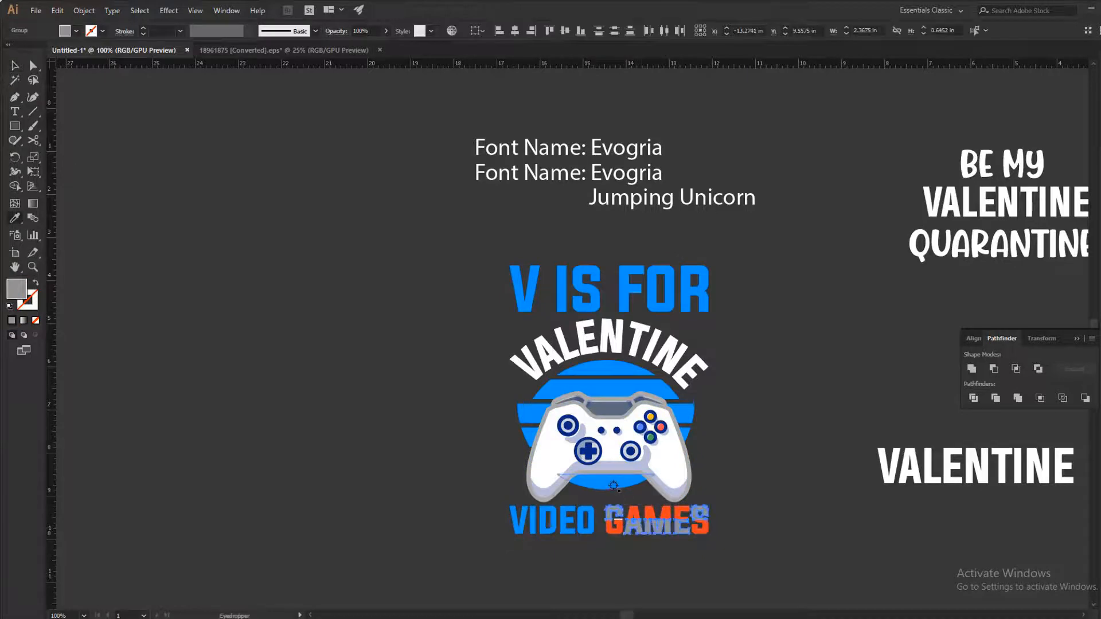
left_click(614, 485)
key("v")
left_click(742, 498)
Step: Recolor the small white strip inside the G of GAMES to match the blue lettering
left_click(619, 520)
scroll(619, 519, "up", 3)
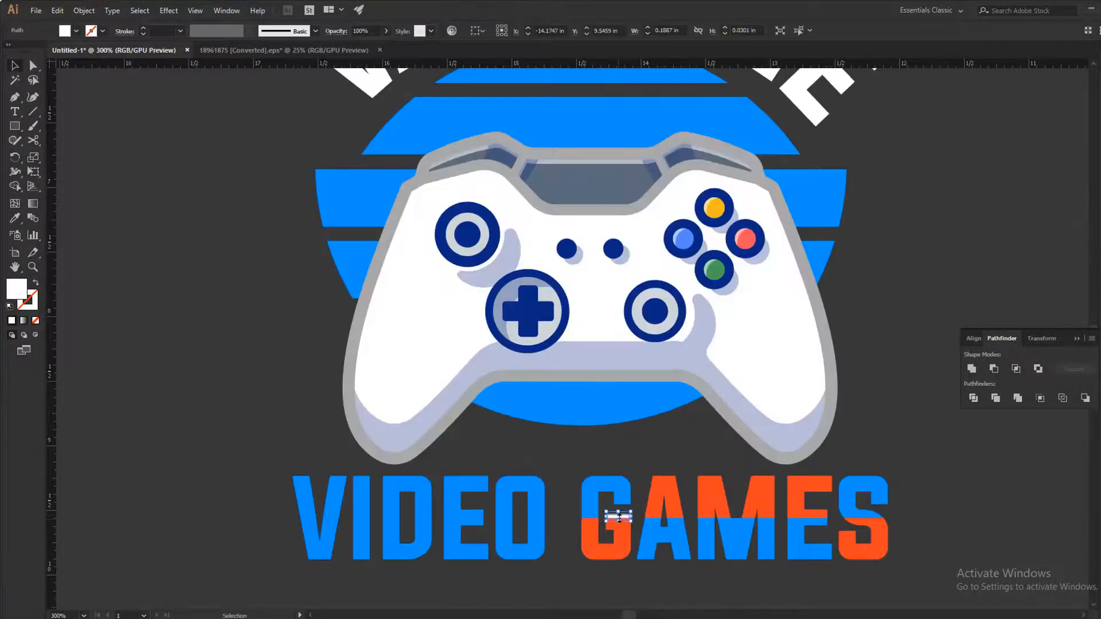
key("v")
left_click(643, 463)
scroll(642, 463, "down", 3)
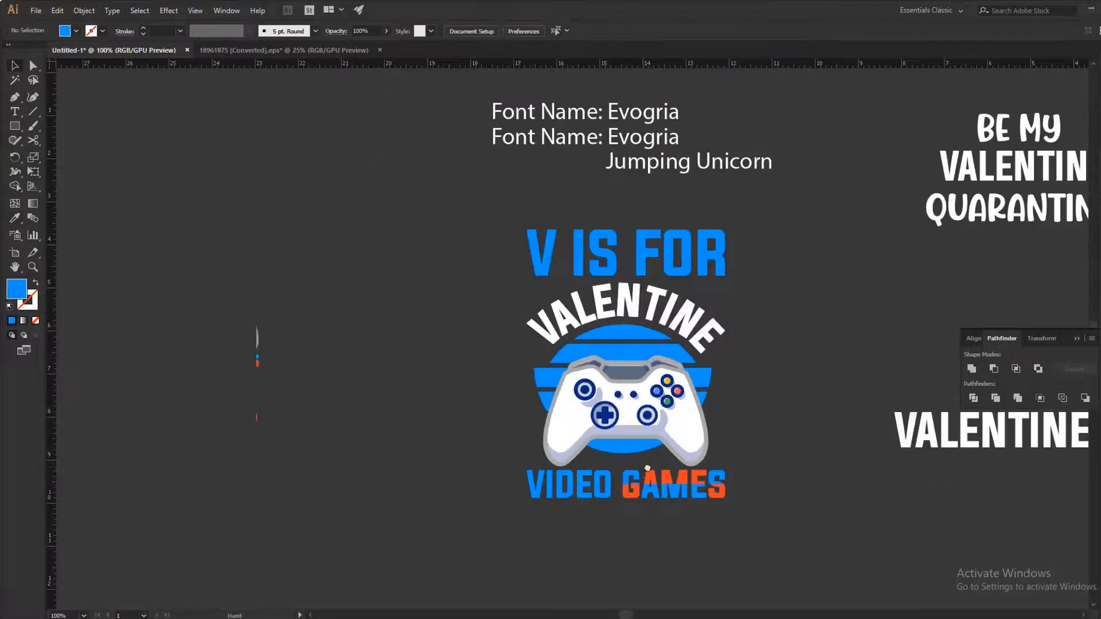
left_click_drag(644, 463, 619, 480)
left_click_drag(697, 543, 742, 544)
left_click(742, 543)
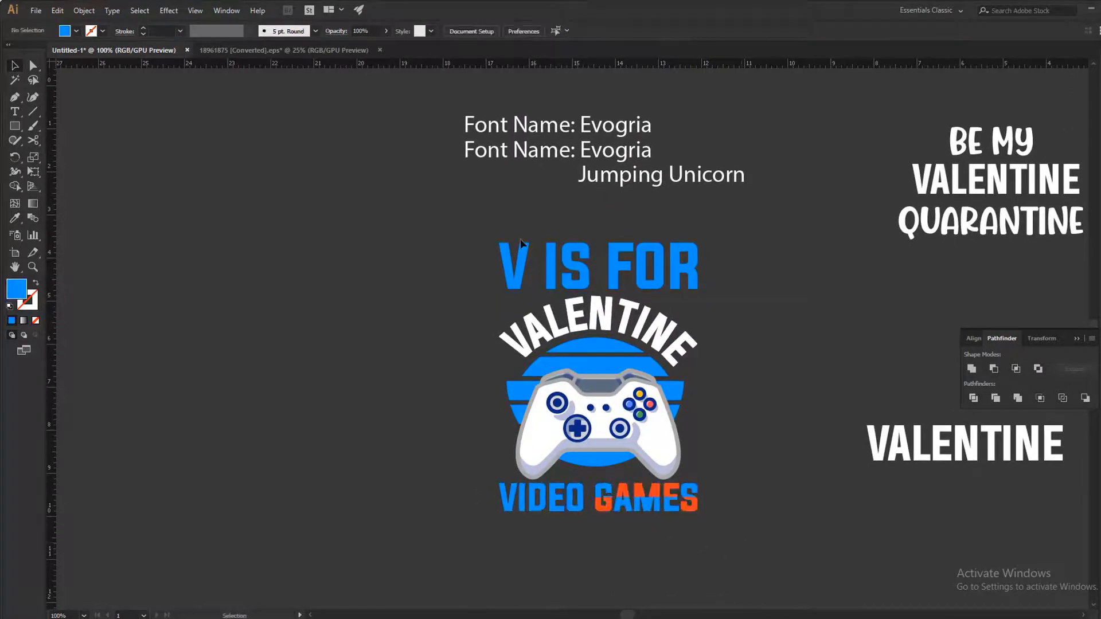
left_click(521, 248)
left_click_drag(480, 217, 737, 274)
key("a")
key("v")
left_click(660, 334)
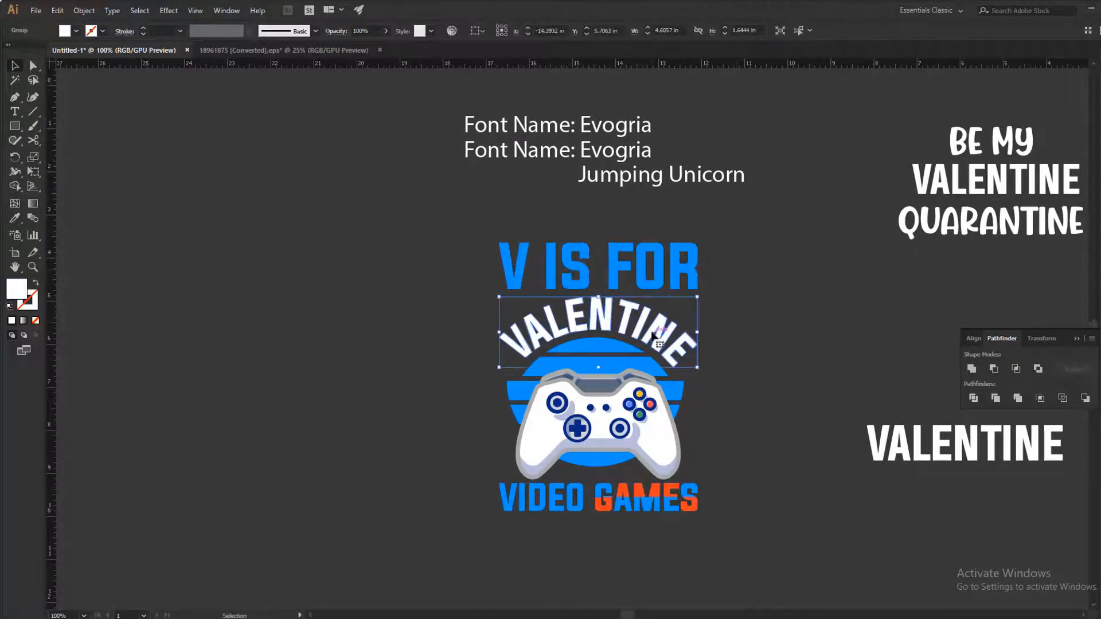
left_click(685, 325)
Step: Switch to Chrome and search Google for "love vector" in the new tab
key("alt+Tab")
left_click(450, 12)
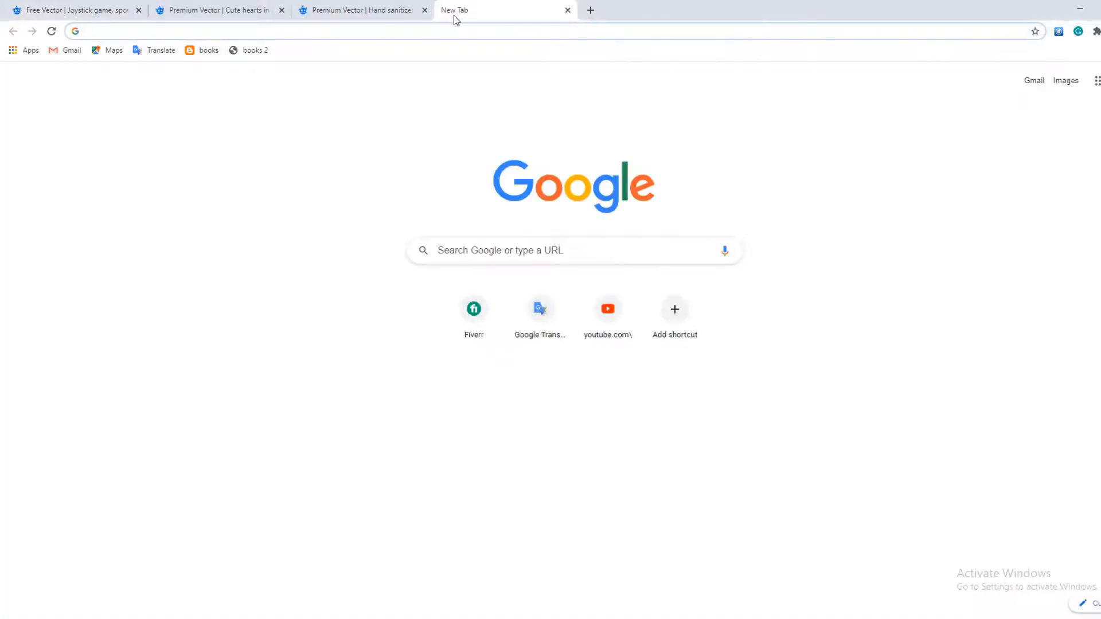
type("love vector")
key("Return")
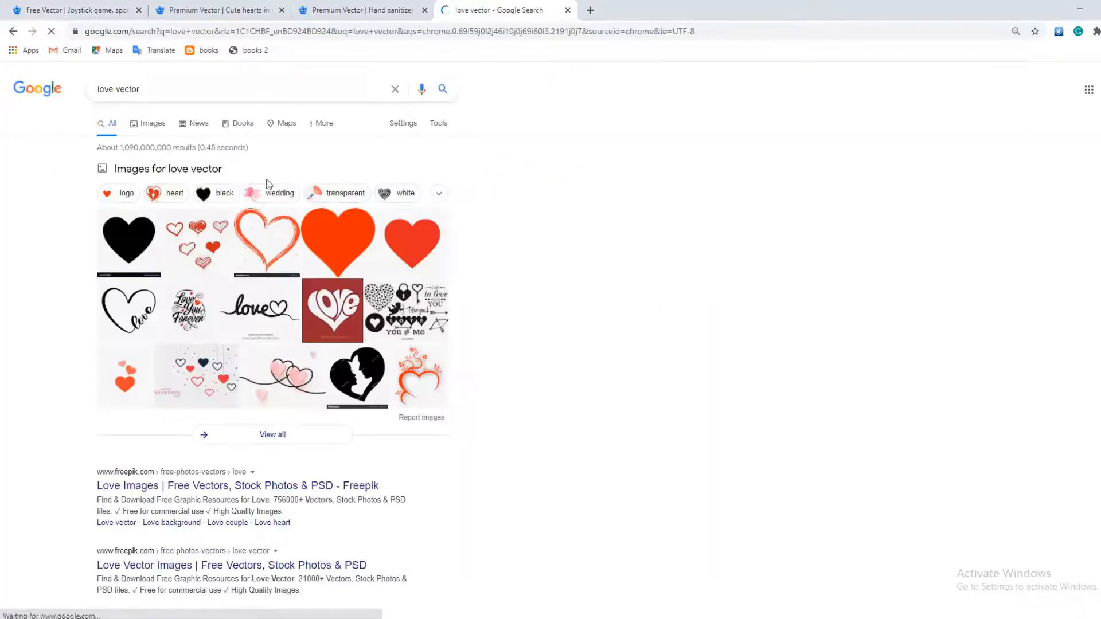
Step: Copy the plain black heart image, paste it into the Illustrator document and scale it to about 7.8 in wide
right_click(858, 266)
left_click(911, 407)
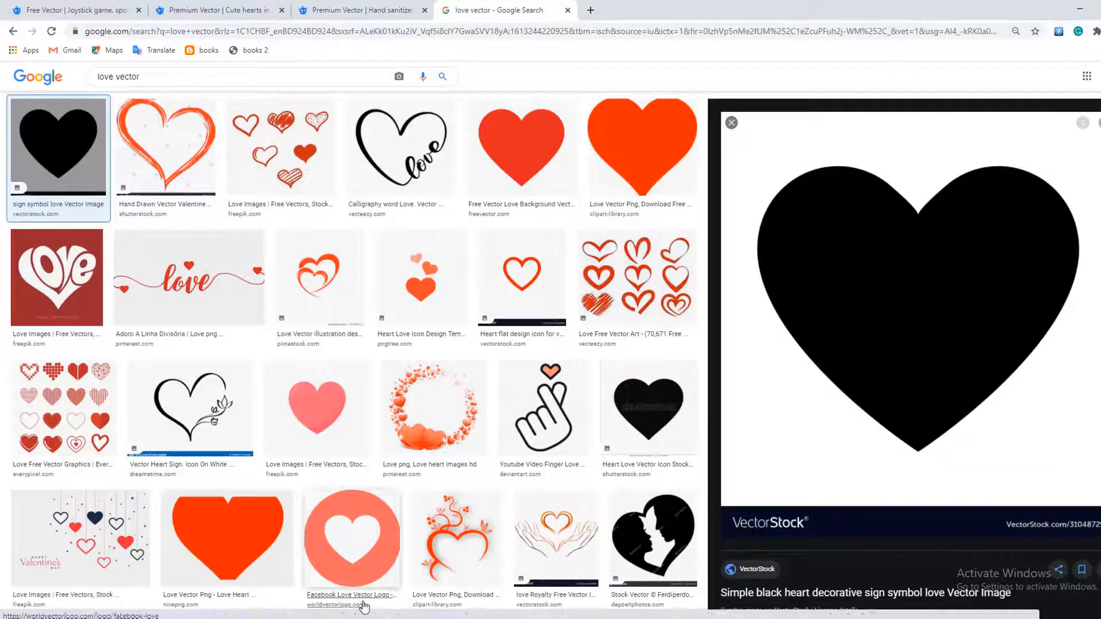
mouse_move(314, 617)
left_click(243, 582)
key("ctrl+v")
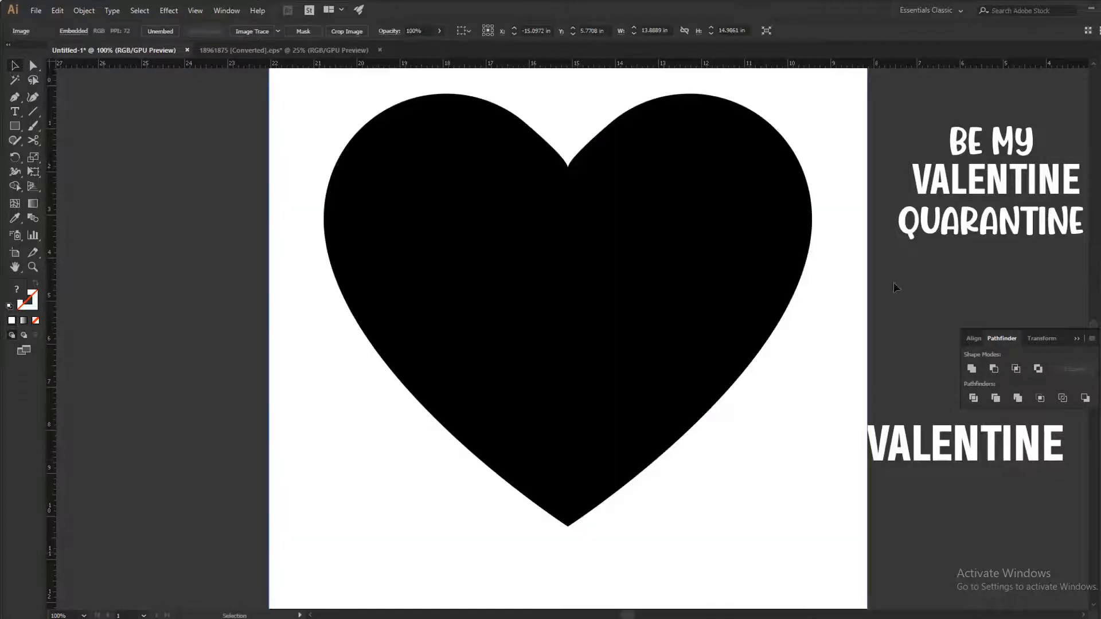
left_click_drag(865, 334, 762, 384)
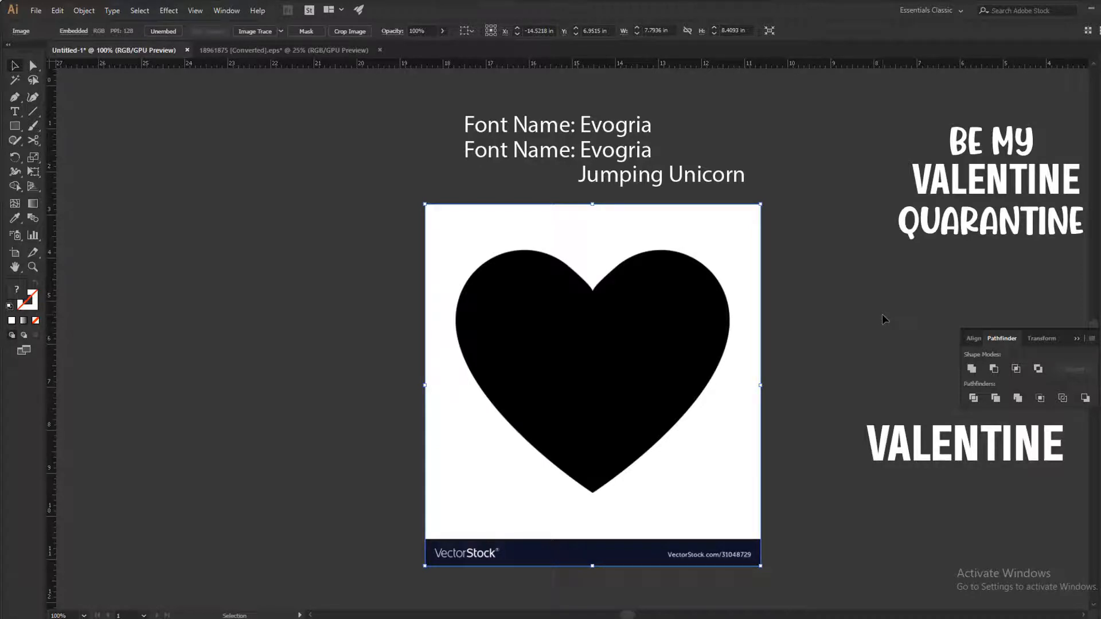
Step: Trace the heart image in black and white without its white background and expand the tracing into paths
left_click(1099, 417)
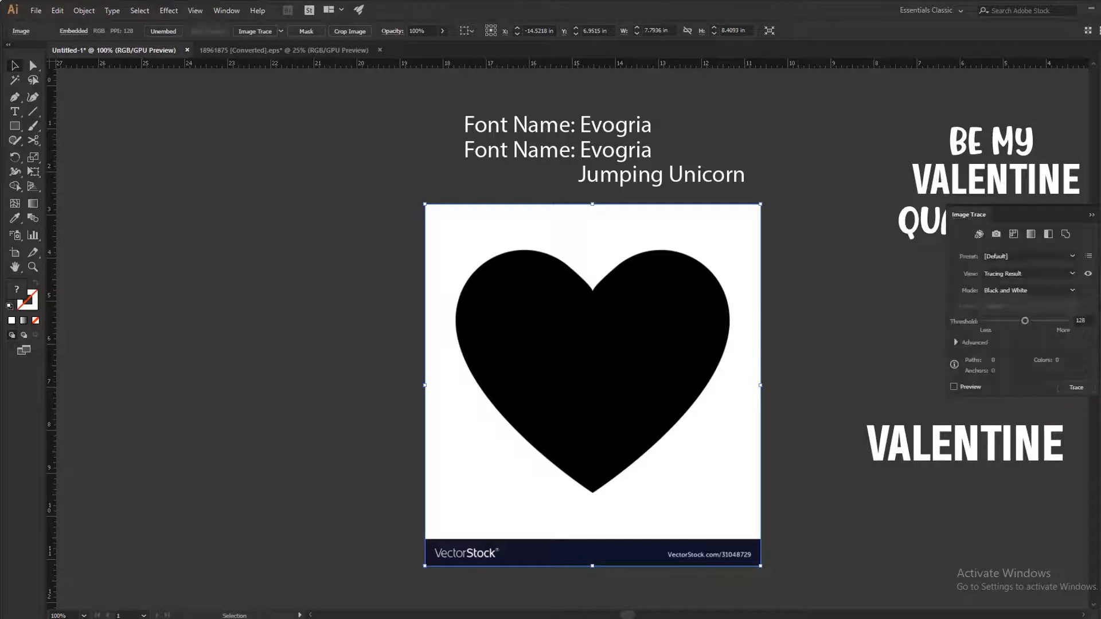
left_click(972, 520)
left_click(286, 31)
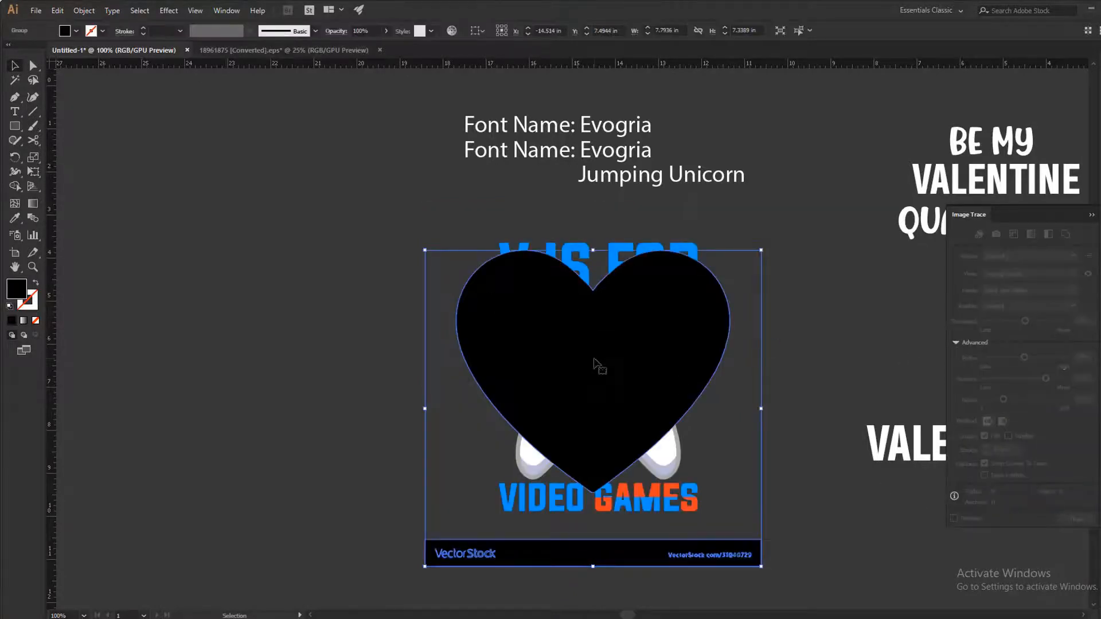
Step: Ungroup the traced heart and delete the black VectorStock bar beneath it
right_click(595, 360)
left_click(670, 460)
left_click(622, 579)
left_click(622, 553)
key("Delete")
Step: Scale the heart down to a small icon below the V and align it with the left edge of V IS FOR
left_click(717, 355)
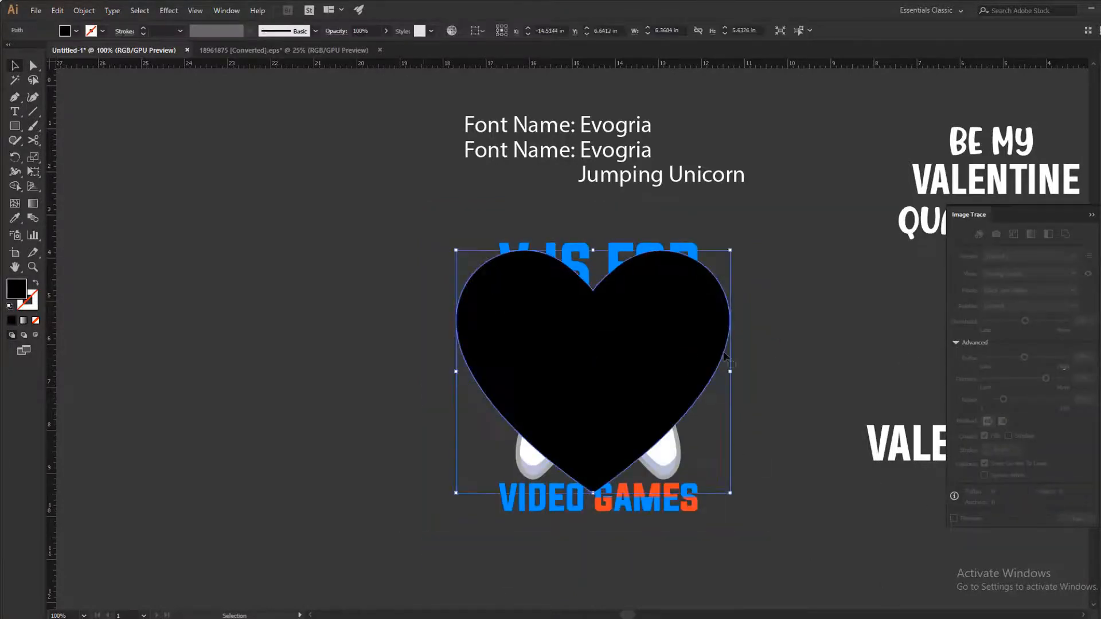
left_click_drag(734, 371, 517, 309)
left_click(515, 276, "shift")
left_click(500, 31)
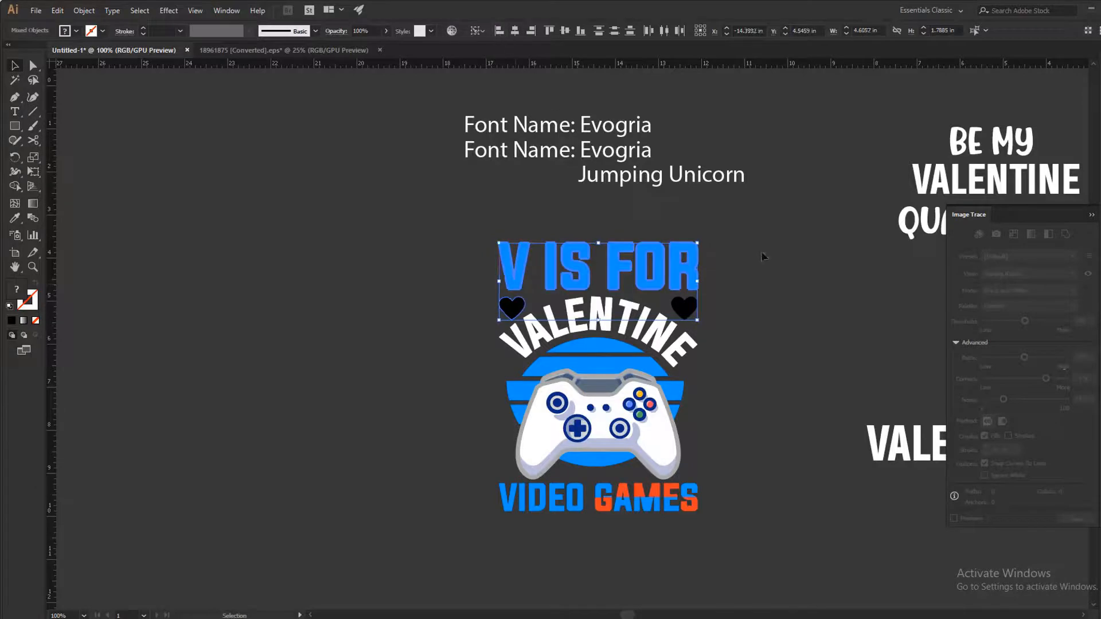
Step: Align the second small heart, at the other end of VALENTINE, with the right edge of V IS FOR
left_click(764, 256)
left_click_drag(707, 313, 692, 284)
left_click(530, 30)
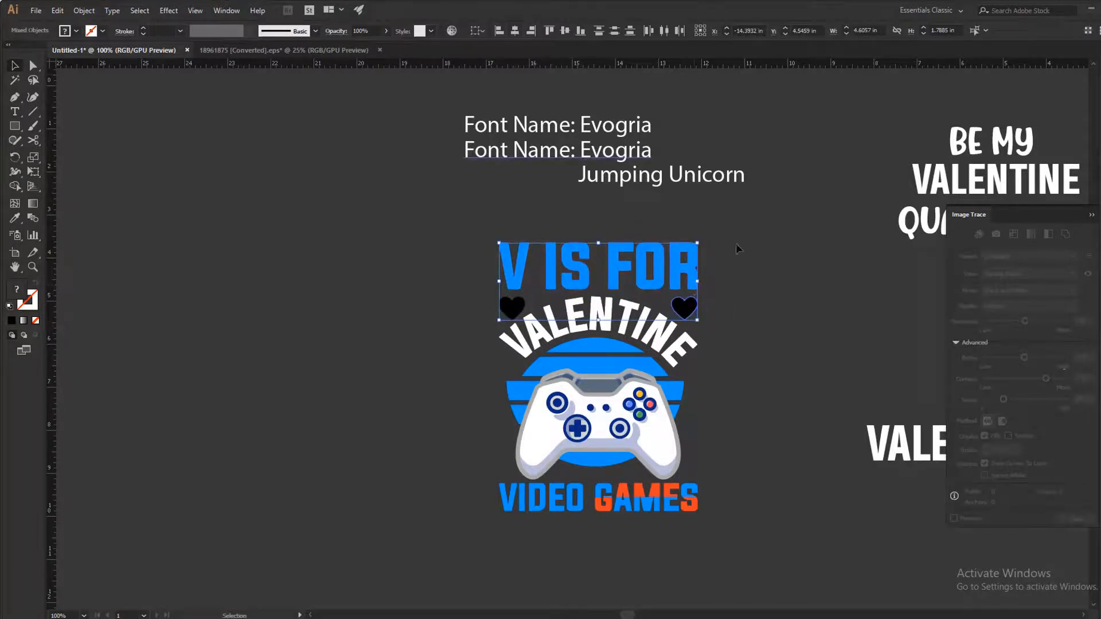
left_click(739, 248)
Step: Select the whole design with both hearts and enlarge it proportionally from its center to about 5.23 in wide
left_click(684, 309)
left_click(513, 309, "shift")
left_click(712, 313)
left_click(691, 312)
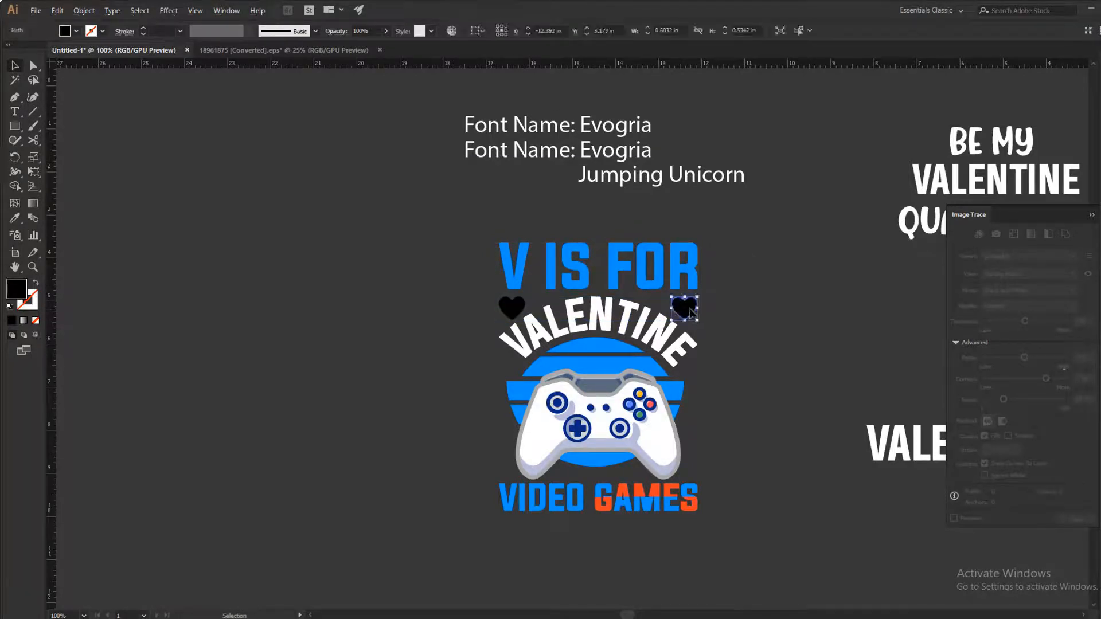
left_click_drag(736, 229, 493, 505)
left_click_drag(699, 376, 712, 379, "alt+shift")
left_click(737, 339)
Step: Shrink the right heart to about 0.65 in wide and replace the left heart with a copy of it
left_click(696, 300)
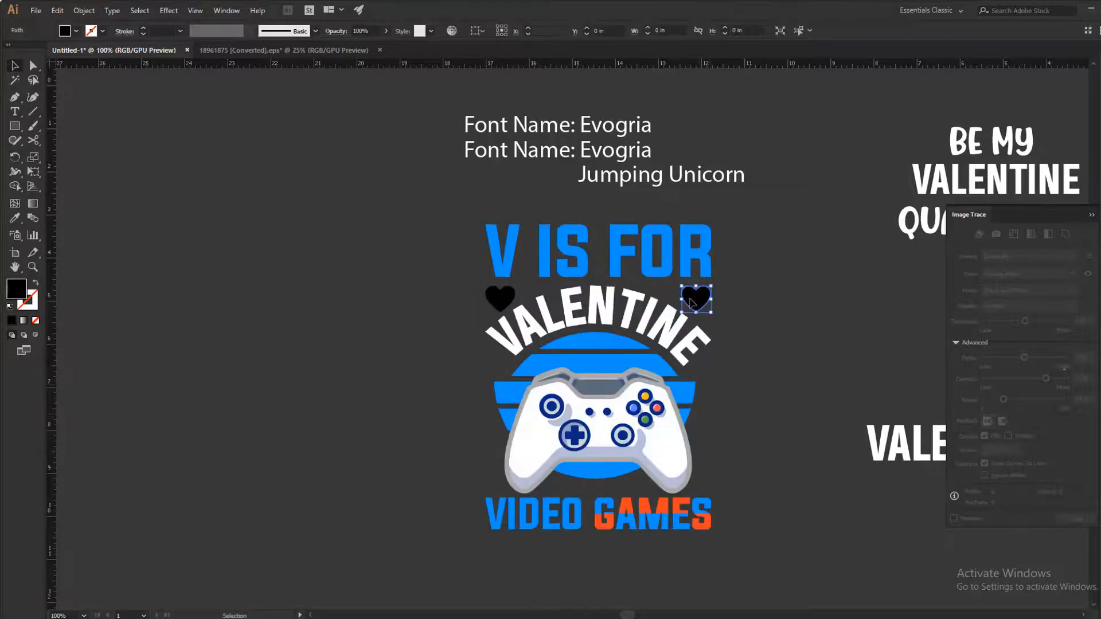
left_click_drag(681, 299, 507, 324, "shift")
left_click(500, 298)
key("Delete")
left_click(199, 11)
left_click(229, 391)
left_click(700, 301)
left_click(489, 195)
left_click(696, 298)
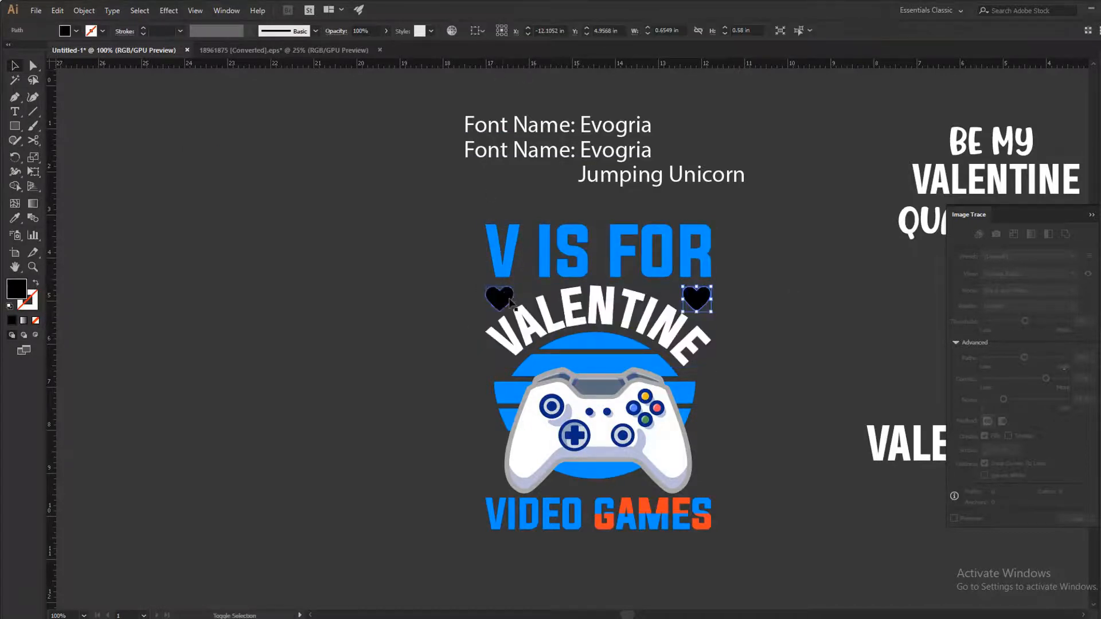
Step: Align the two hearts vertically with each other, group them and nudge the group slightly up
left_click(499, 298, "shift")
left_click(561, 30)
key("ctrl+g")
key("Up")
key("Up")
key("Up")
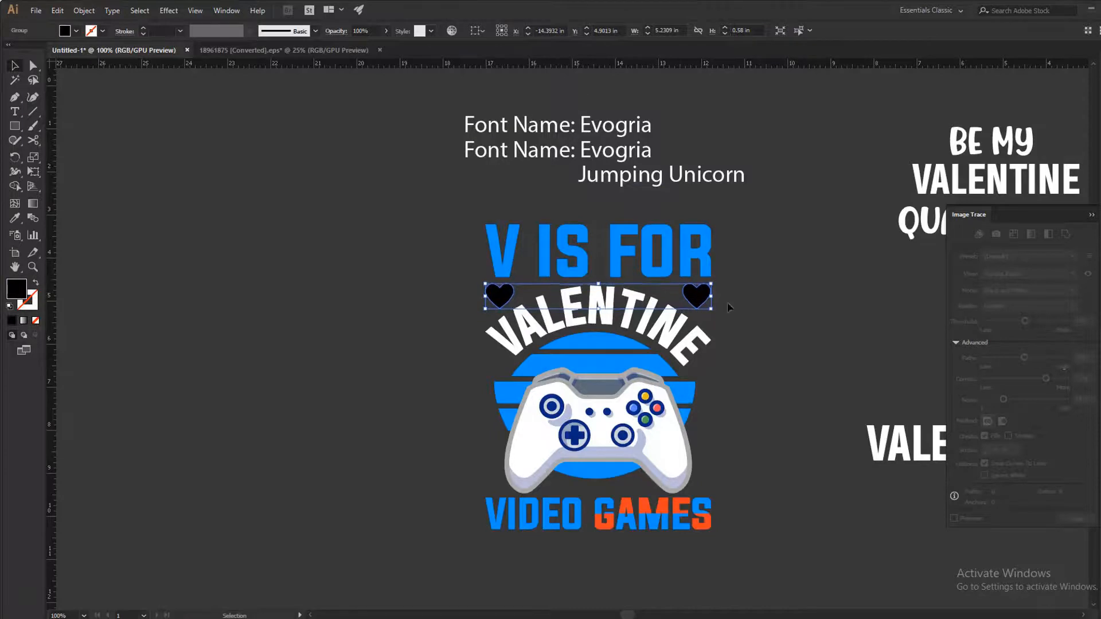
Step: Center the heart group horizontally with the arched VALENTINE lettering
left_click(666, 325, "shift")
left_click(518, 30)
left_click(548, 201)
Step: Nudge the V IS FOR lettering and the heart group slightly down
left_click(577, 247)
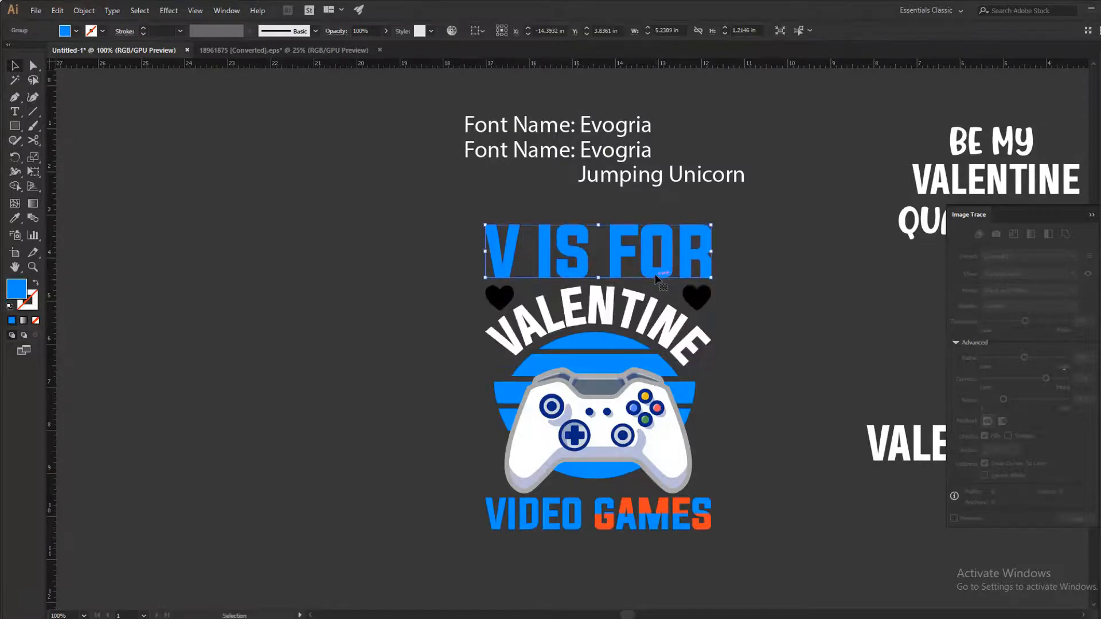
key("Down")
key("Down")
key("Down")
left_click(704, 297)
key("Down")
key("Down")
Step: Apply the orange of the S in GAMES to both hearts with the Eyedropper
key("i")
left_click(702, 520)
key("v")
left_click(724, 453)
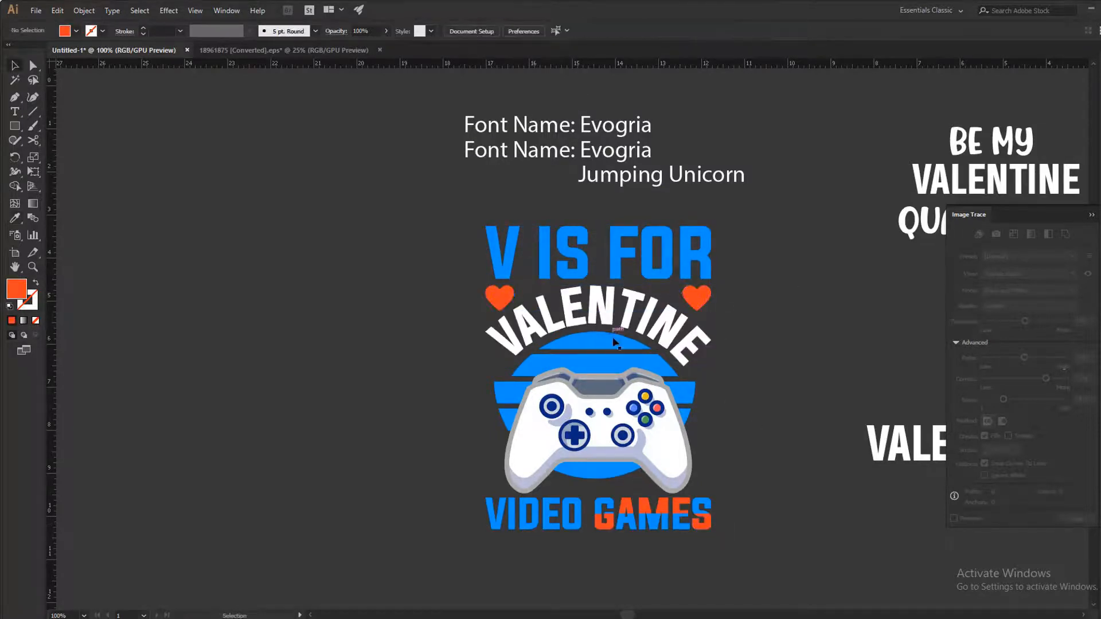
Step: Draw an arc about 4.81 in wide through the middle of VALENTINE with the Pen tool
left_click(494, 347)
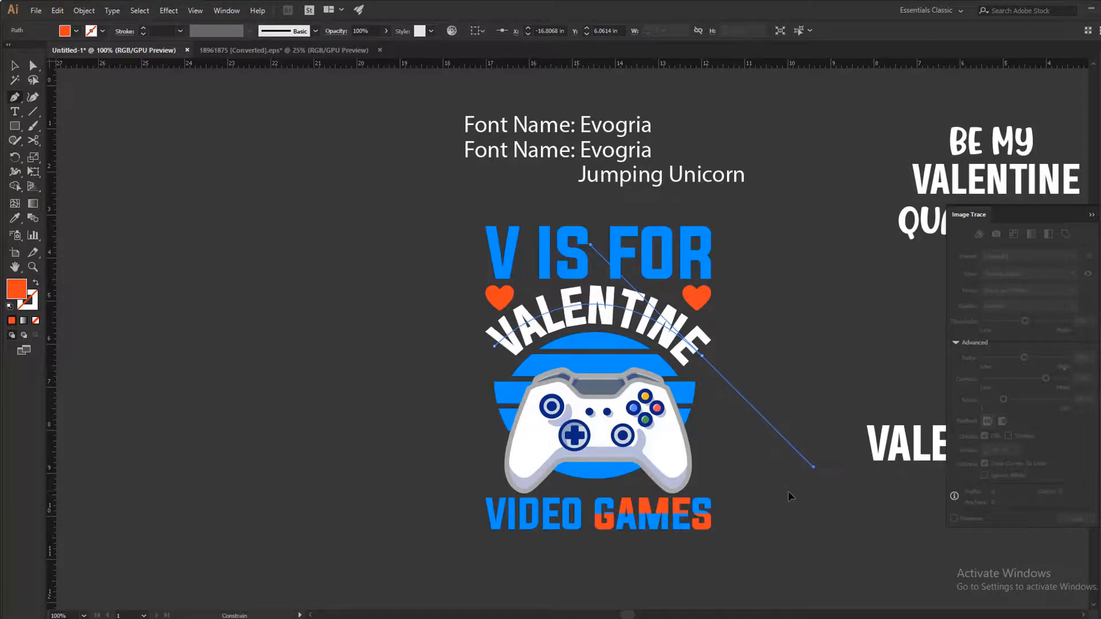
left_click_drag(788, 490, 788, 490)
key("v")
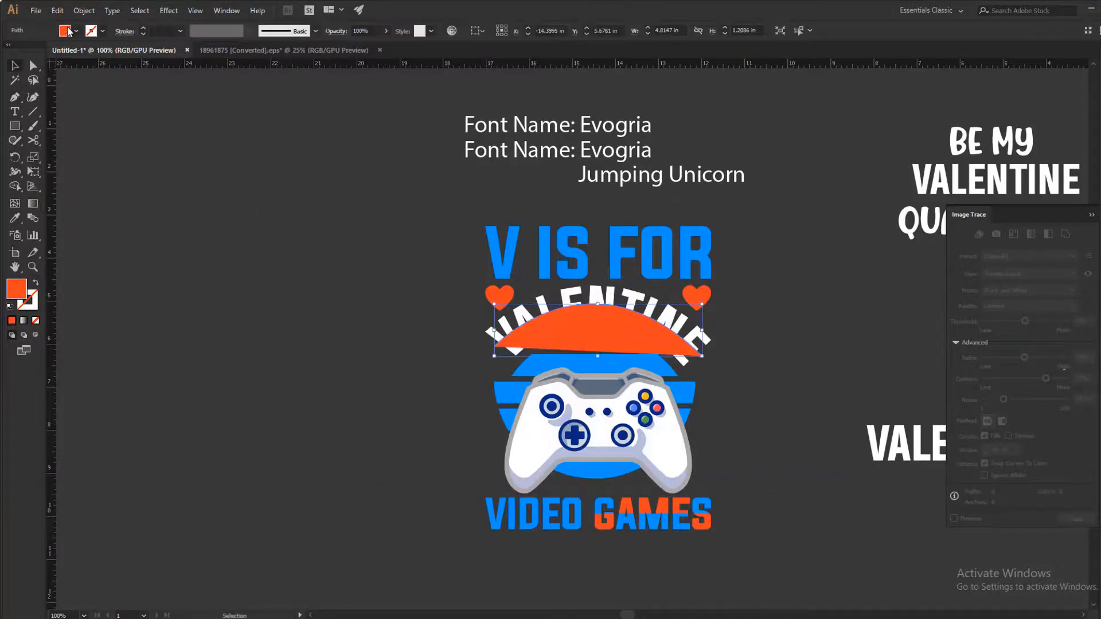
Step: Remove the arc's fill and give it an orange stroke of 7 pt
left_click(68, 31)
left_click(8, 48)
left_click(92, 30)
left_click(34, 74)
left_click(162, 30)
scroll(163, 30, "up", 6)
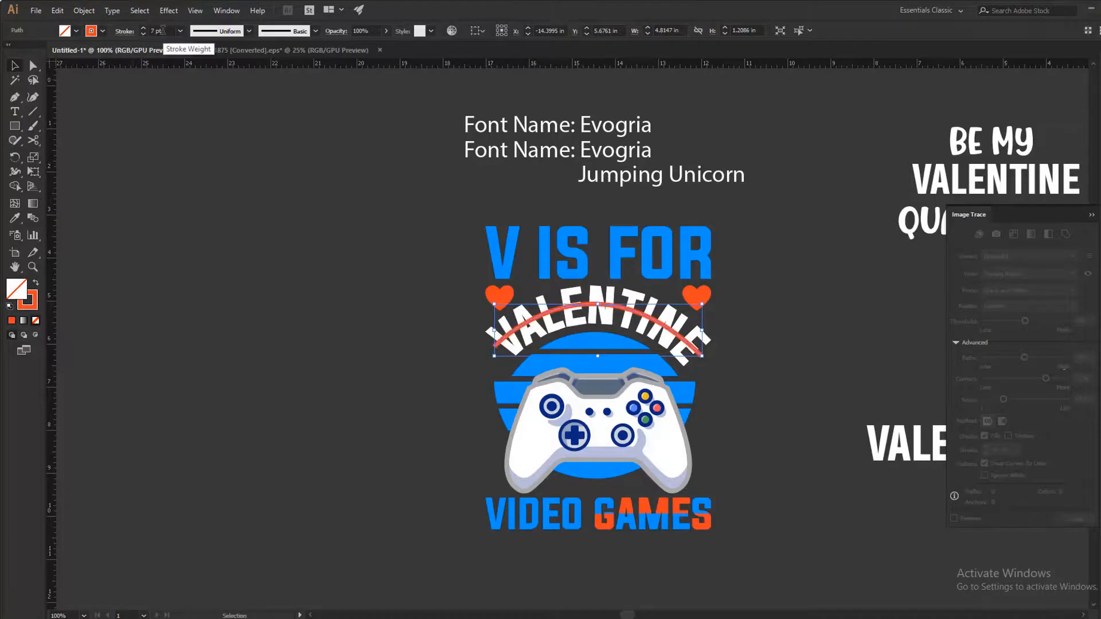
Step: Give the orange arc a width profile that tapers at both ends and set its stroke to 8 pt
left_click(249, 31)
left_click(224, 110)
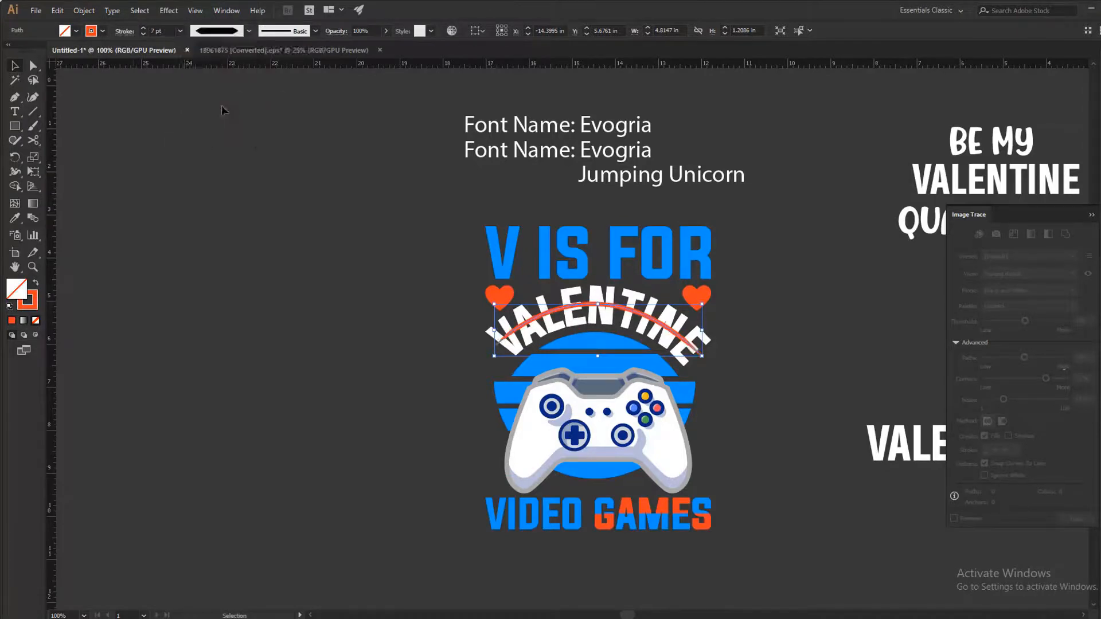
left_click(289, 176)
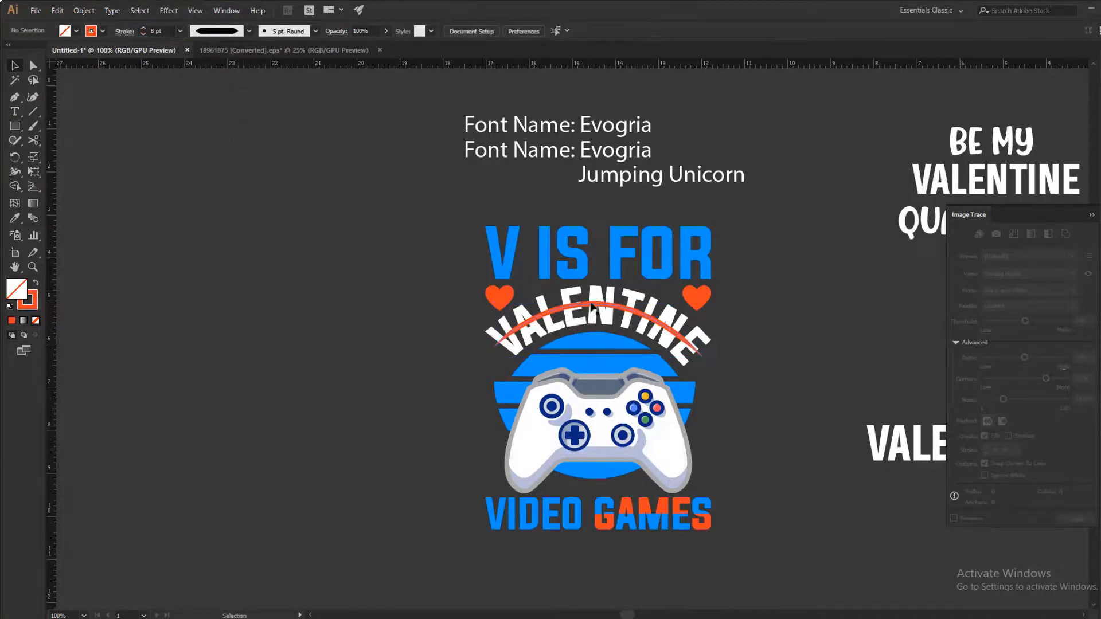
Step: Expand the tapered orange stroke through VALENTINE into a filled shape
left_click(590, 307)
left_click(84, 10)
left_click(104, 150)
left_click(402, 218)
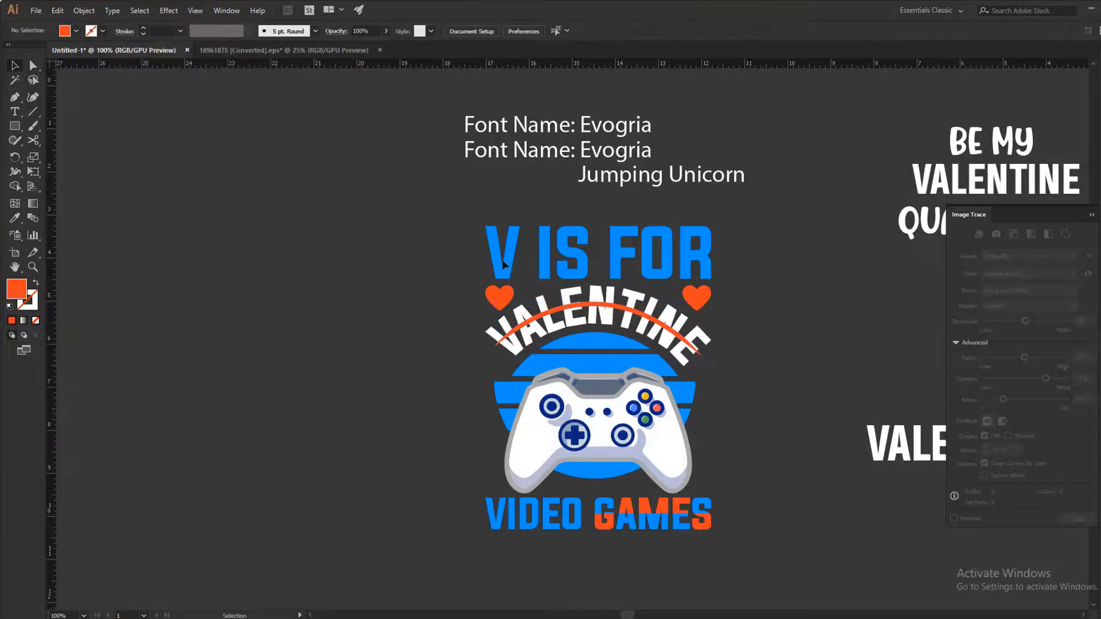
Step: Enlarge the orange arc to about 4.97 in wide and nudge it slightly down over VALENTINE
left_click(617, 305)
left_click_drag(702, 329, 707, 331)
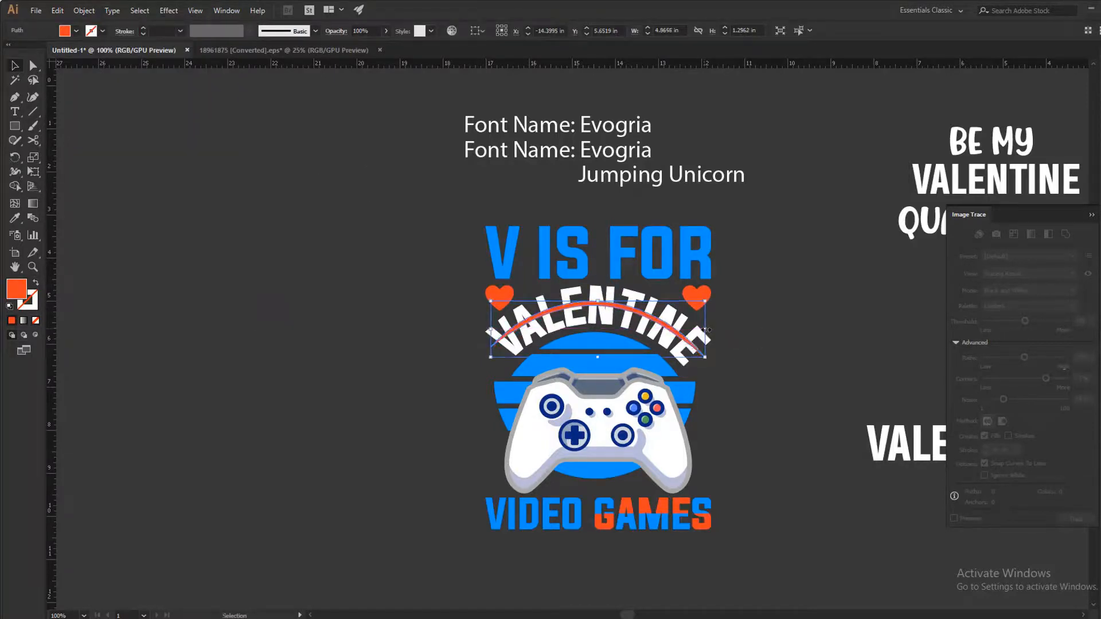
left_click(733, 343)
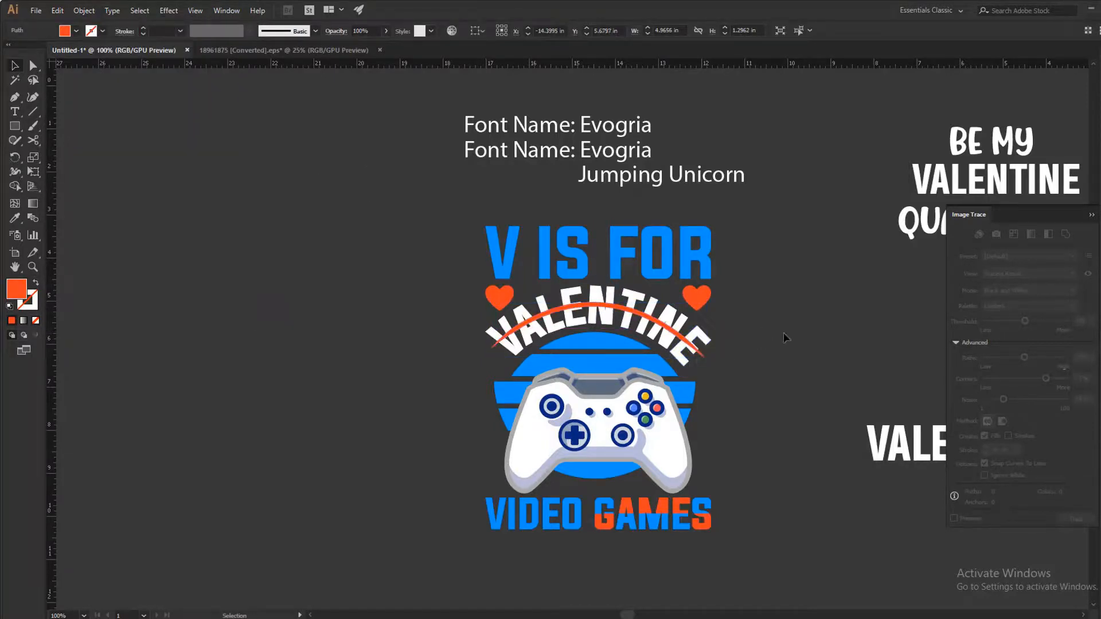
Step: Group all the lettering, hearts, circle and controller into one object
left_click_drag(476, 211, 767, 550)
key("ctrl+g")
left_click(724, 301)
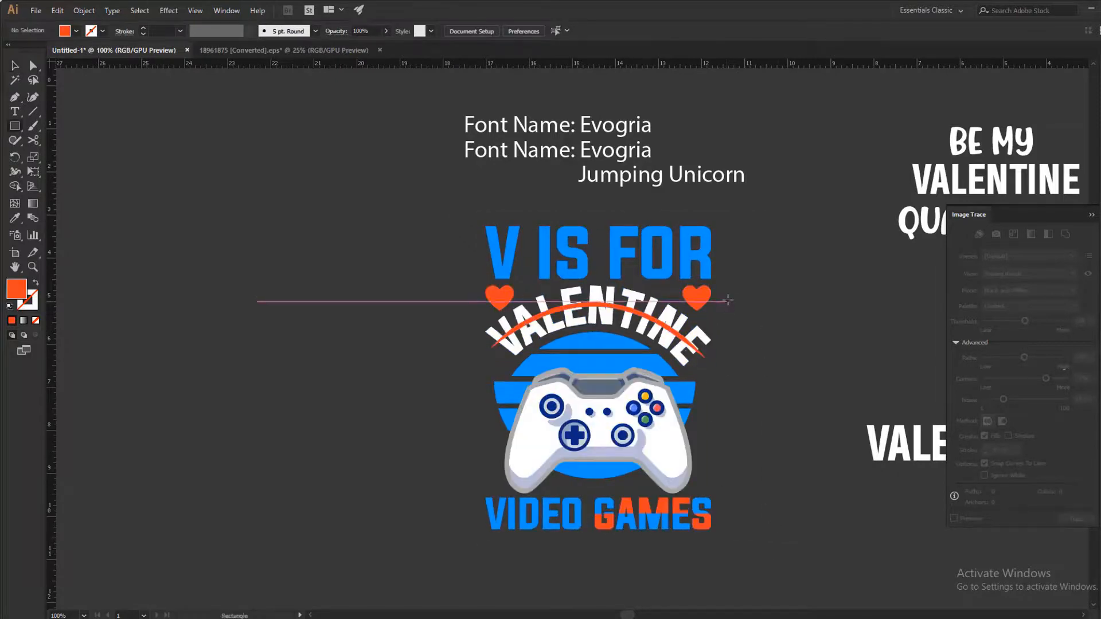
Step: Create a rectangle 12 in wide and 18 in high
left_click(727, 300)
key("Tab")
type("1")
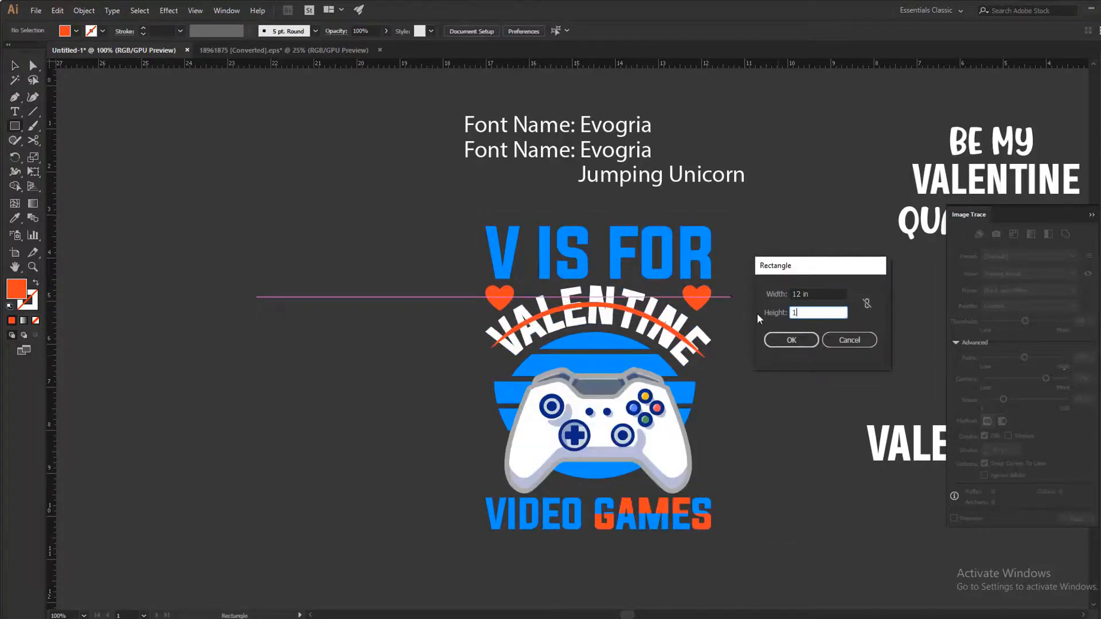
type("8")
left_click(791, 340)
Step: Change the fill of the new rectangle to black
double_click(16, 288)
left_click(439, 338)
key("Return")
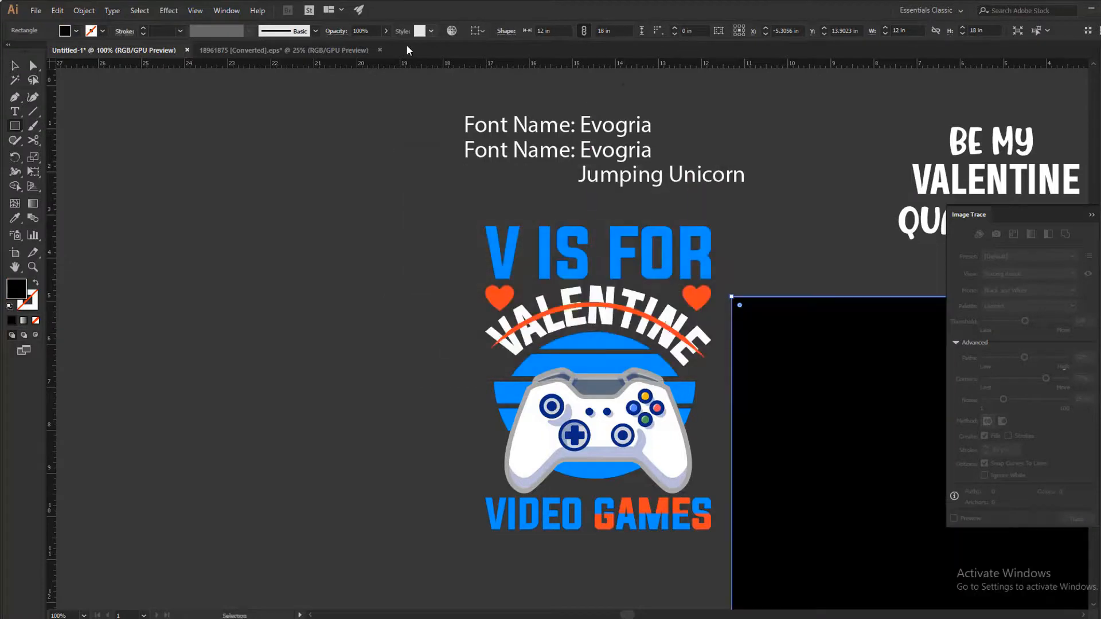
Step: Set alignment to the artboard and align the black rectangle with it
key("v")
left_click(478, 32)
left_click(492, 70)
left_click(530, 30)
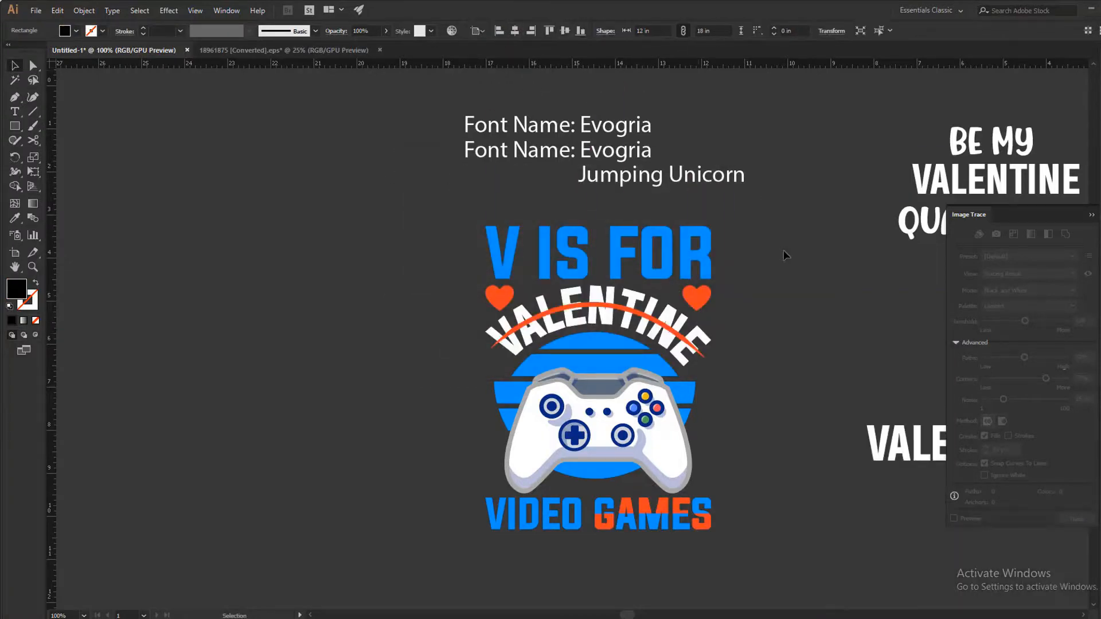
left_click(783, 250)
Step: Bring the grouped design to the front and center it horizontally and vertically on the artboard
right_click(554, 394)
mouse_move(615, 523)
left_click(703, 523)
left_click(514, 31)
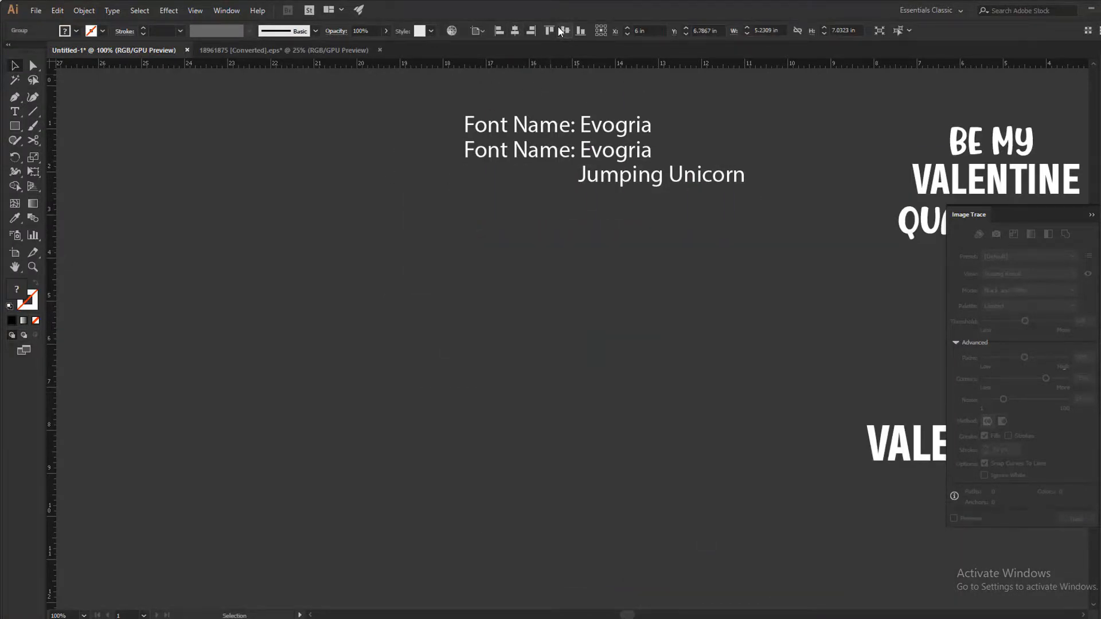
left_click(564, 31)
scroll(690, 349, "up", 1)
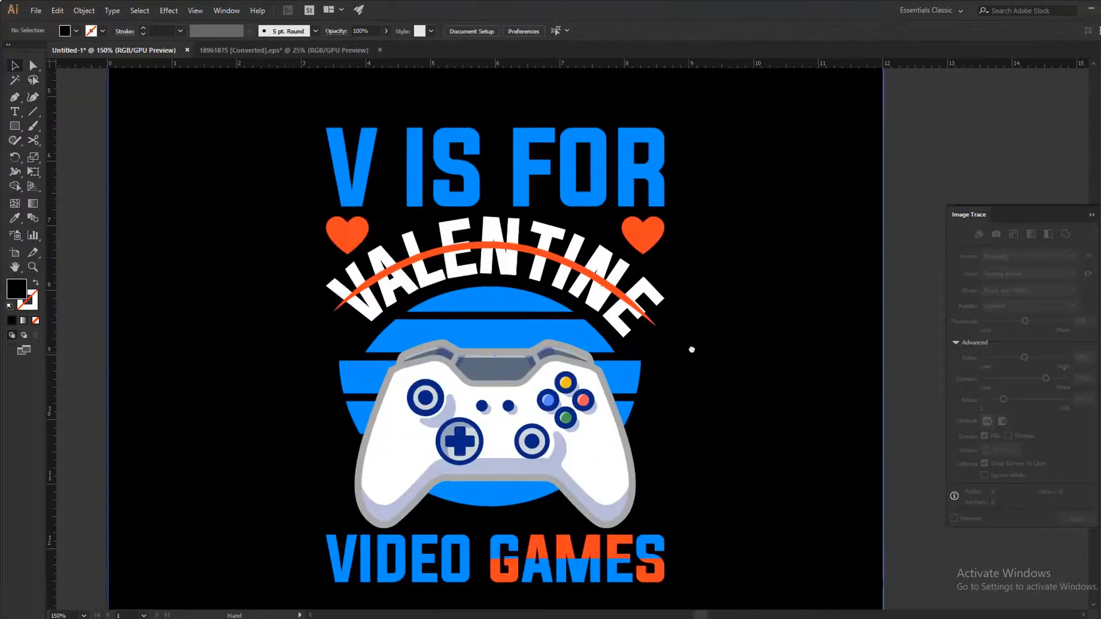
left_click_drag(690, 350, 697, 342)
left_click_drag(921, 300, 929, 300)
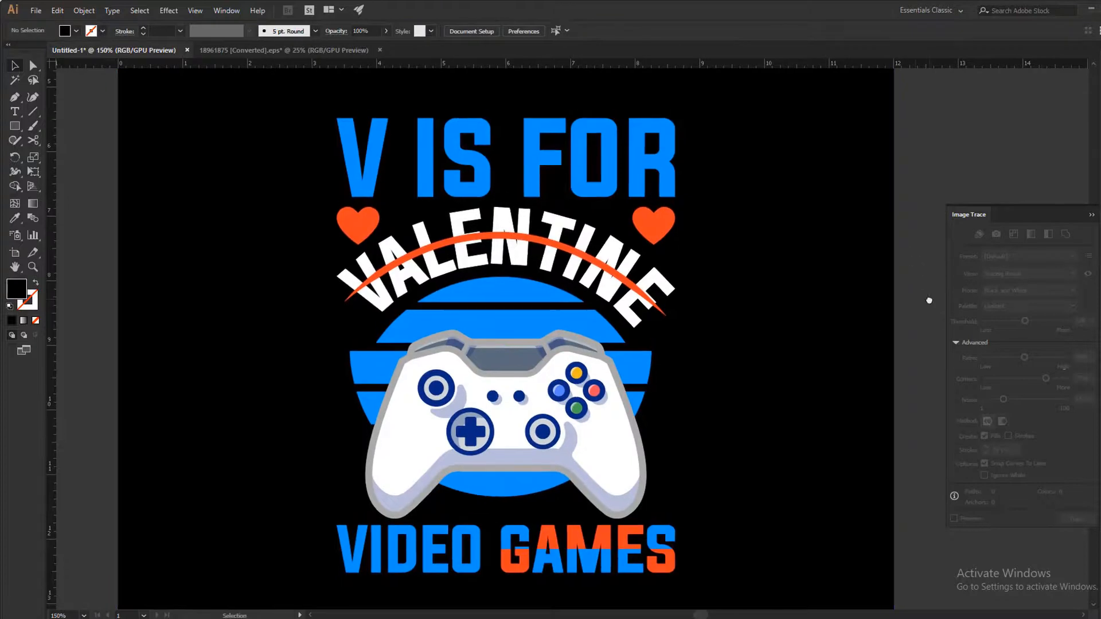
scroll(928, 298, "up", 1)
scroll(925, 297, "down", 1)
scroll(926, 297, "up", 1)
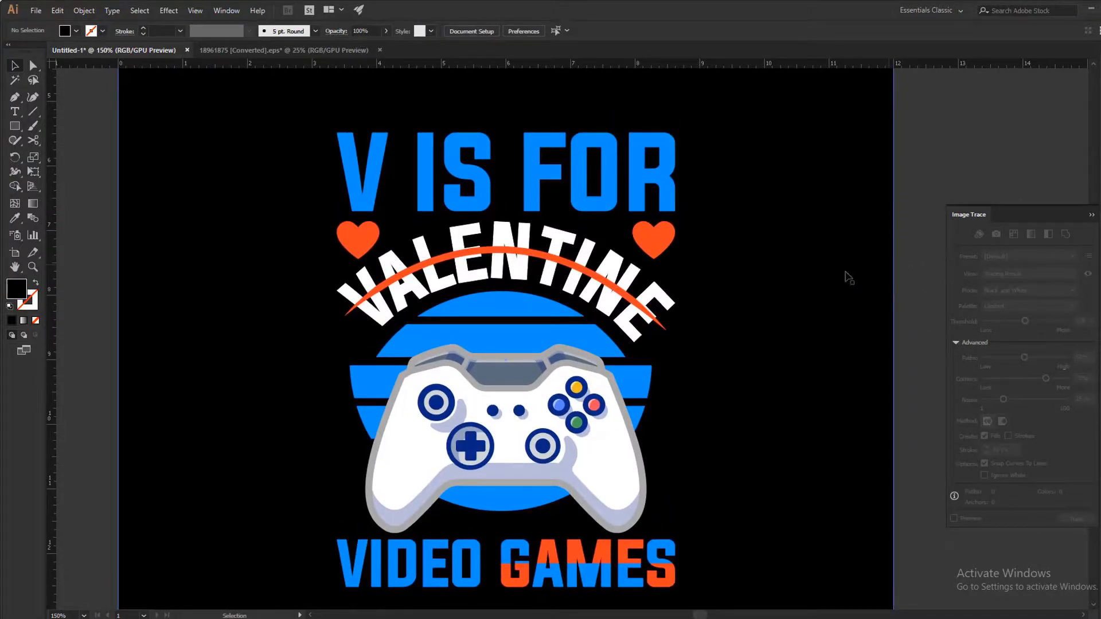